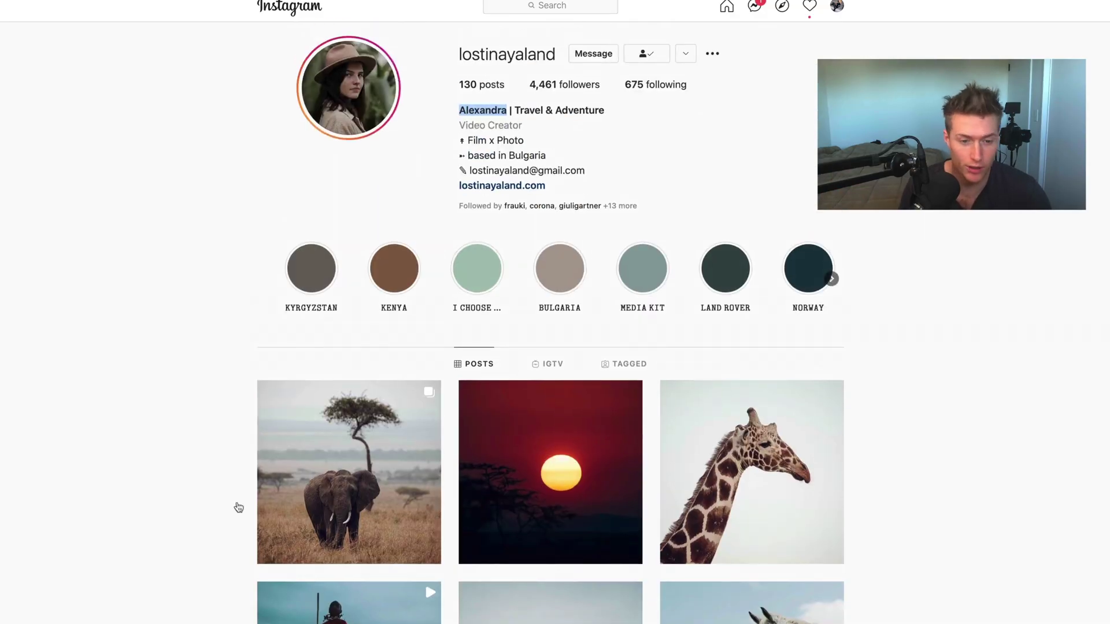
Look through the travel photographer's Instagram posts and the description of the photo-editing course.
left_click(309, 449)
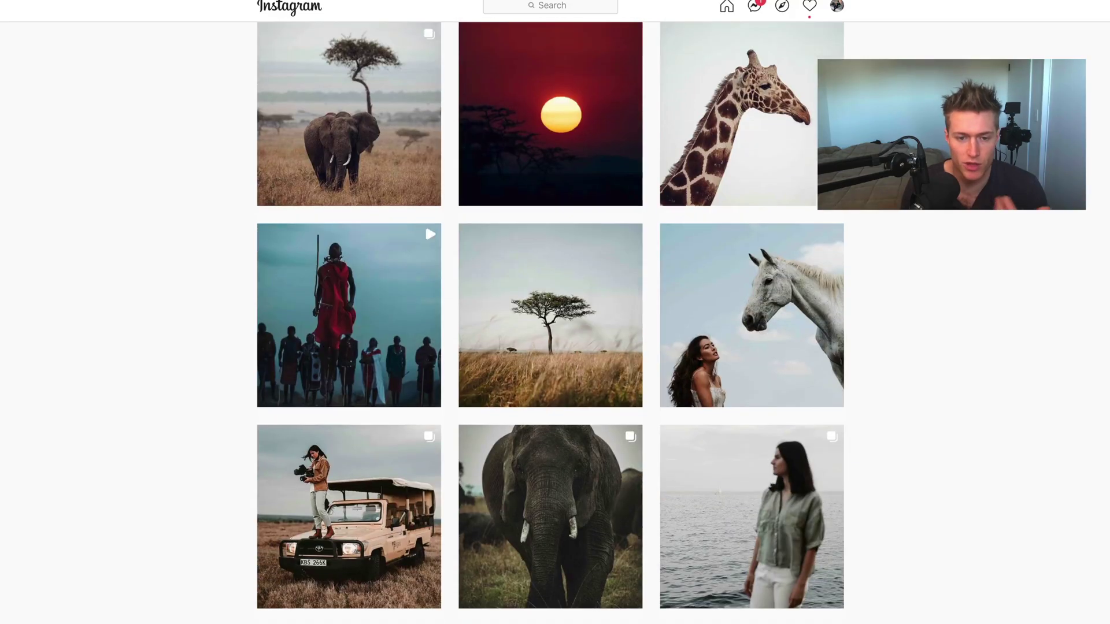
scroll(555, 324, "down", 1)
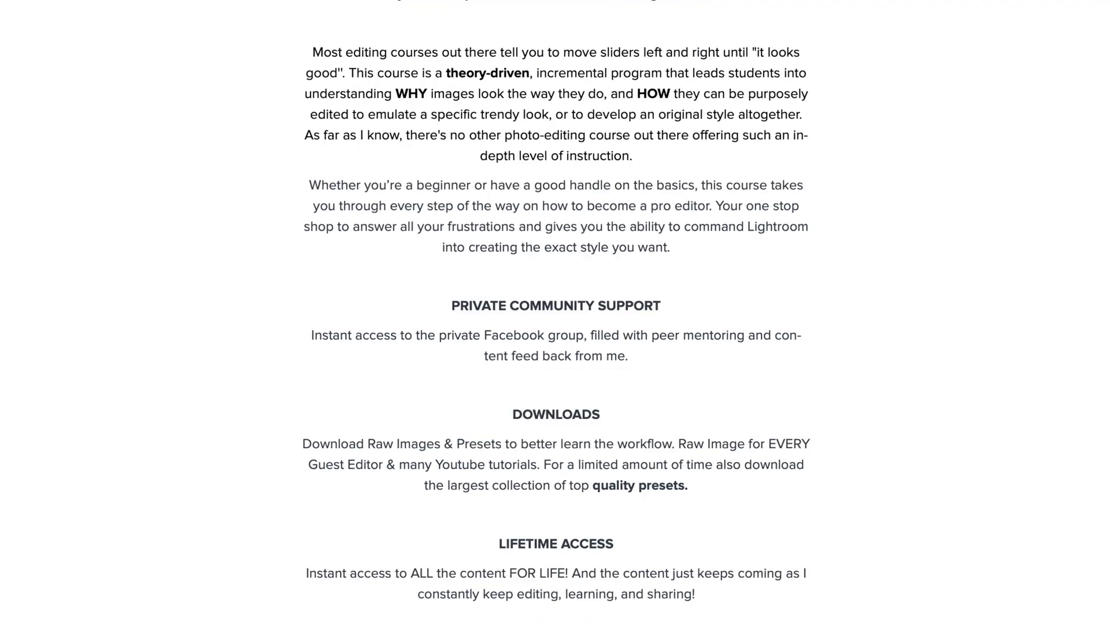
scroll(555, 324, "down", 10)
scroll(555, 313, "down", 15)
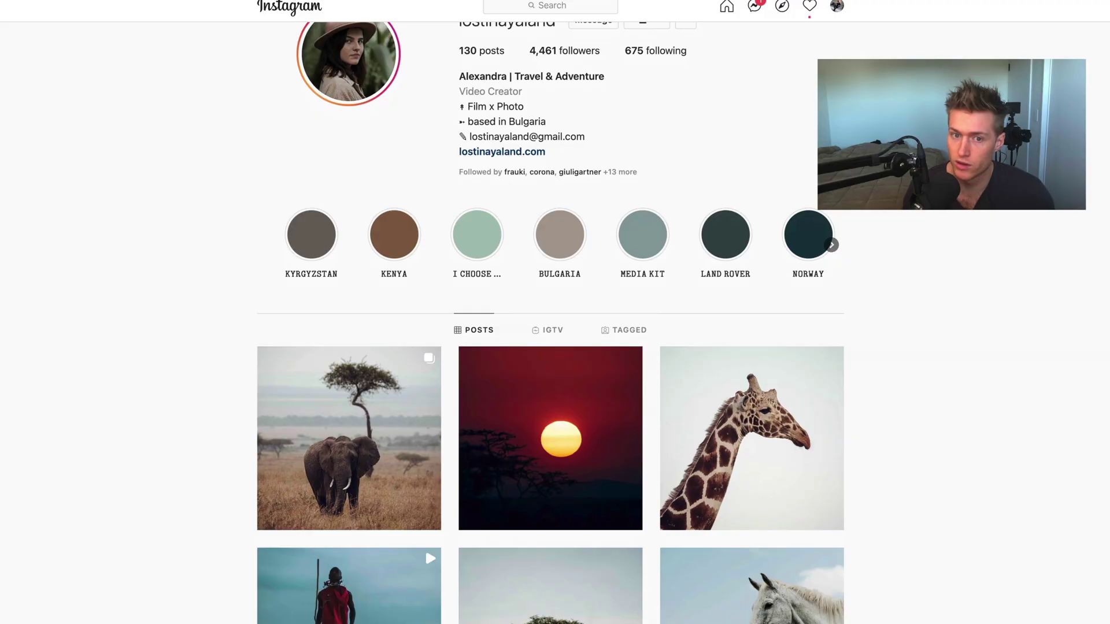
scroll(132, 37, "down", 3)
scroll(132, 37, "up", 4)
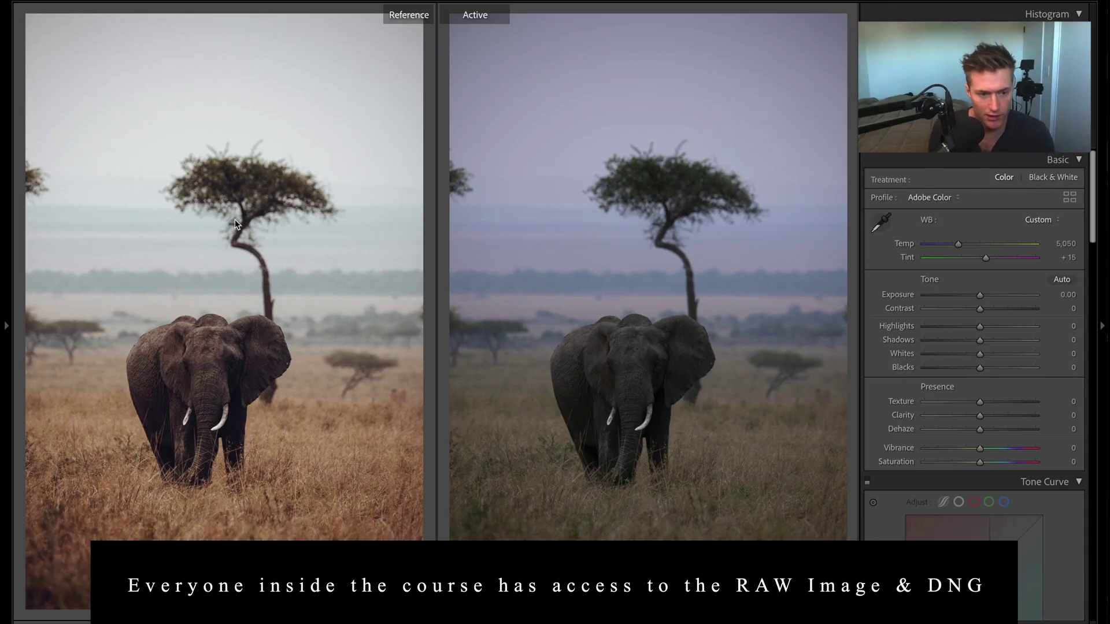
Turn on the tone curve adjustments for the active elephant photo.
scroll(974, 347, "down", 10)
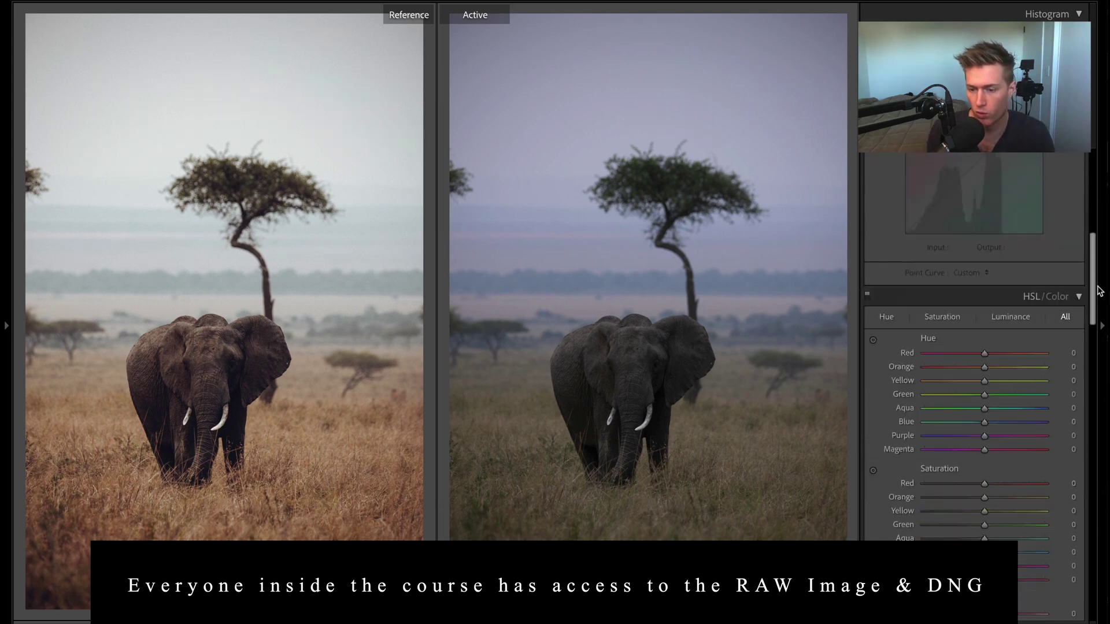
scroll(974, 347, "up", 8)
scroll(1004, 231, "up", 3)
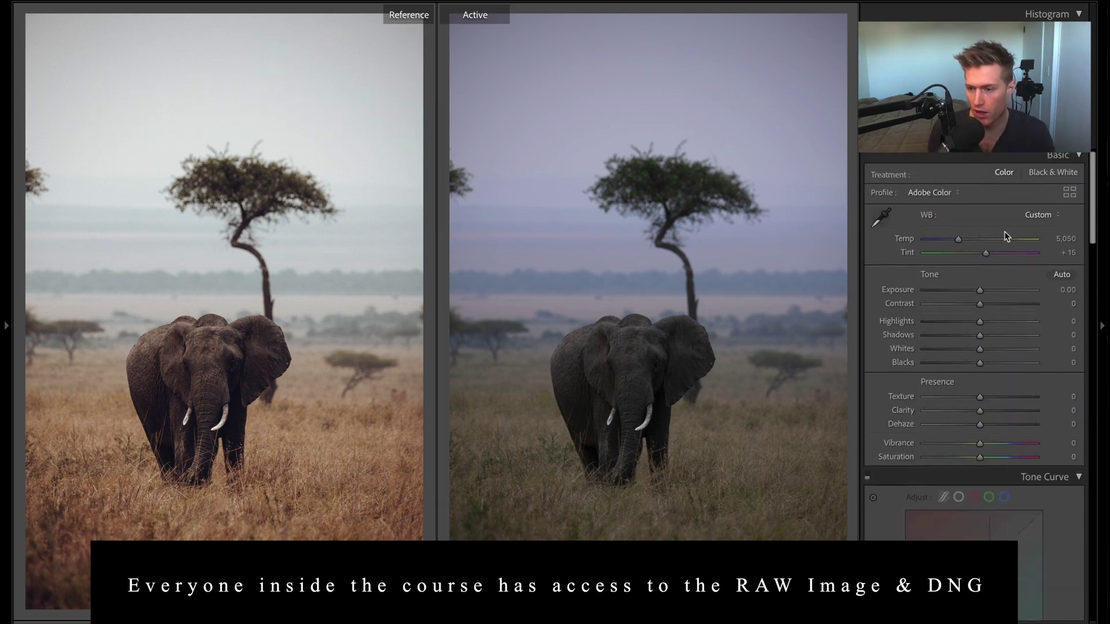
scroll(888, 328, "down", 3)
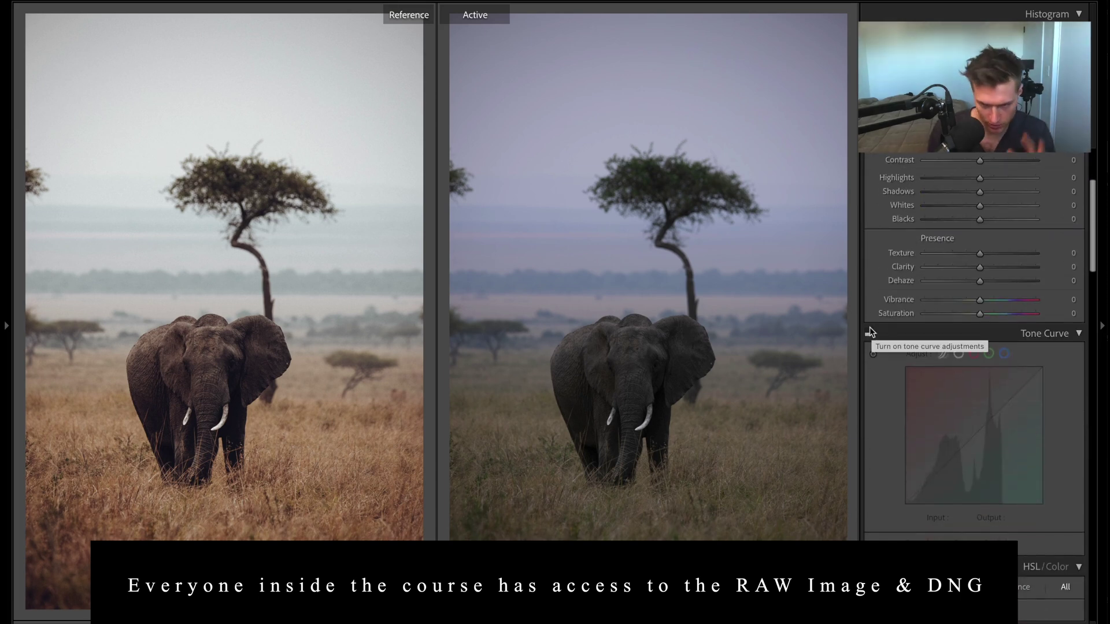
left_click(869, 332)
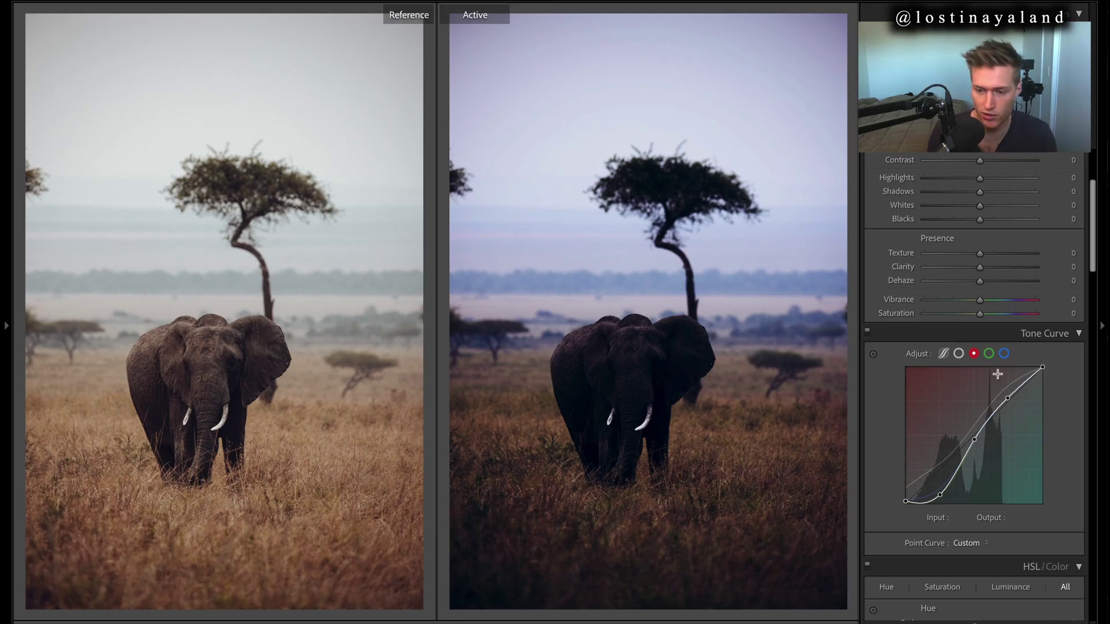
Examine the red, green, blue and main point curves, and compare the photo with and without the tone curve.
left_click(989, 354)
left_click(1004, 355)
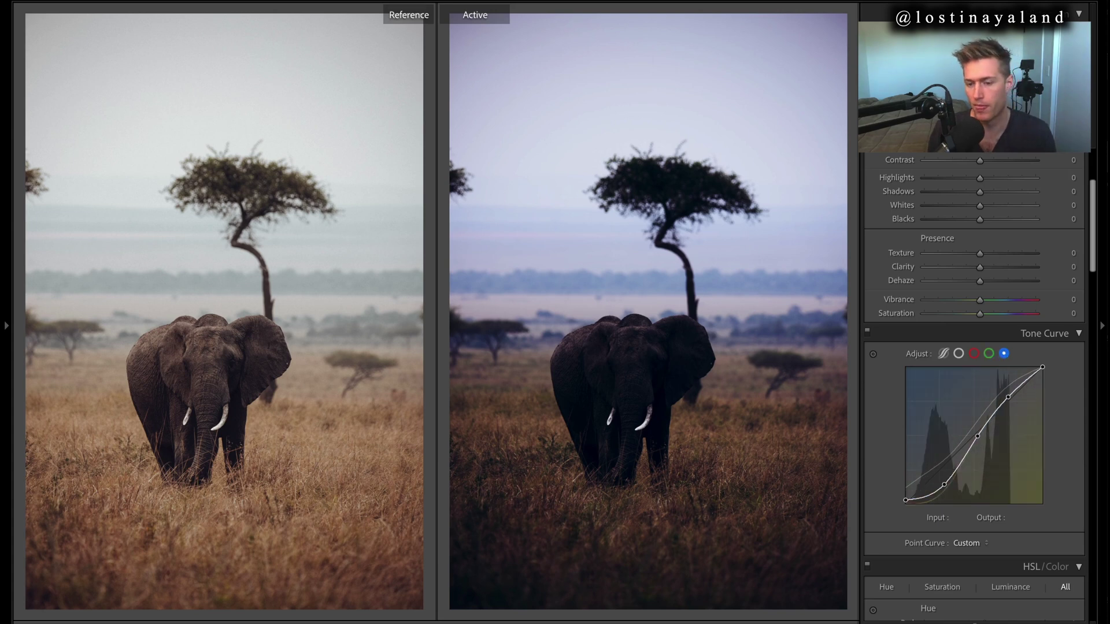
left_click(974, 354)
left_click(958, 354)
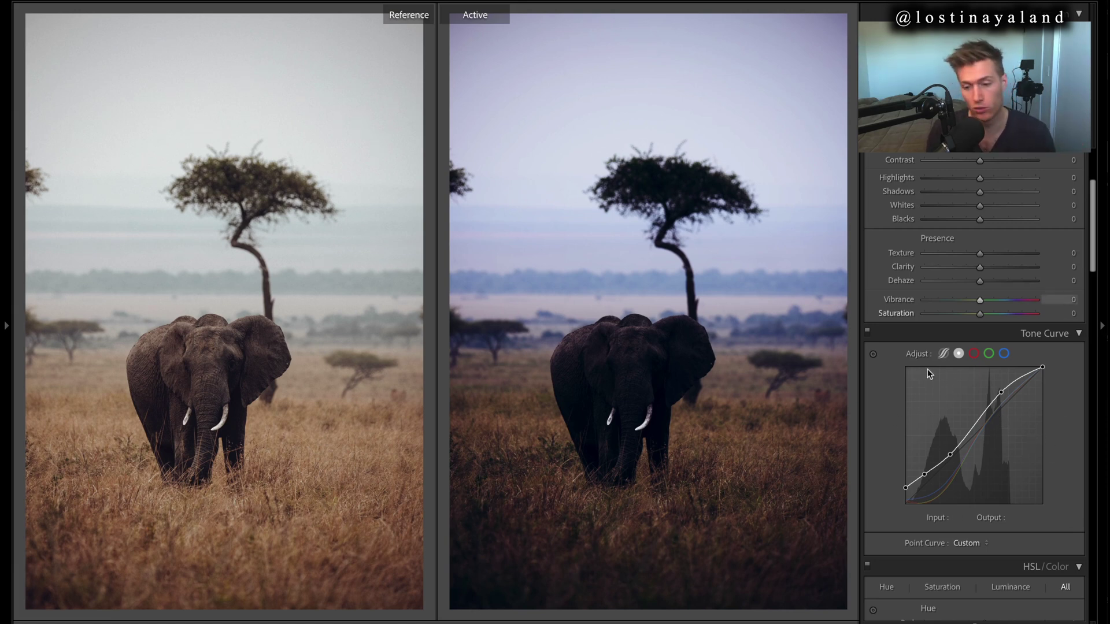
left_click(989, 354)
left_click(1004, 354)
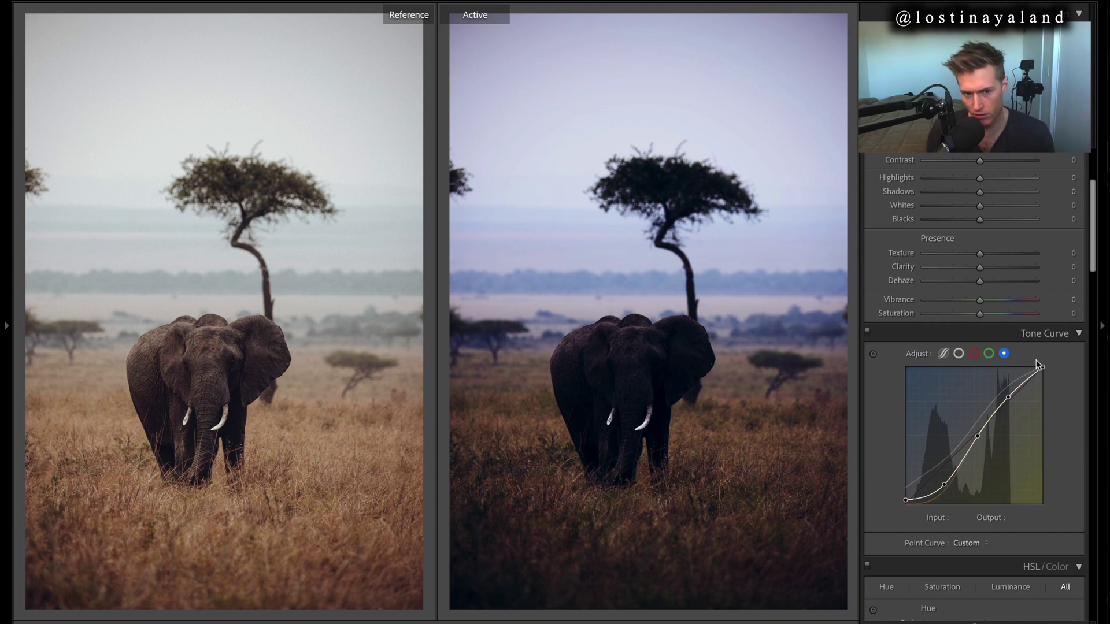
left_click(974, 354)
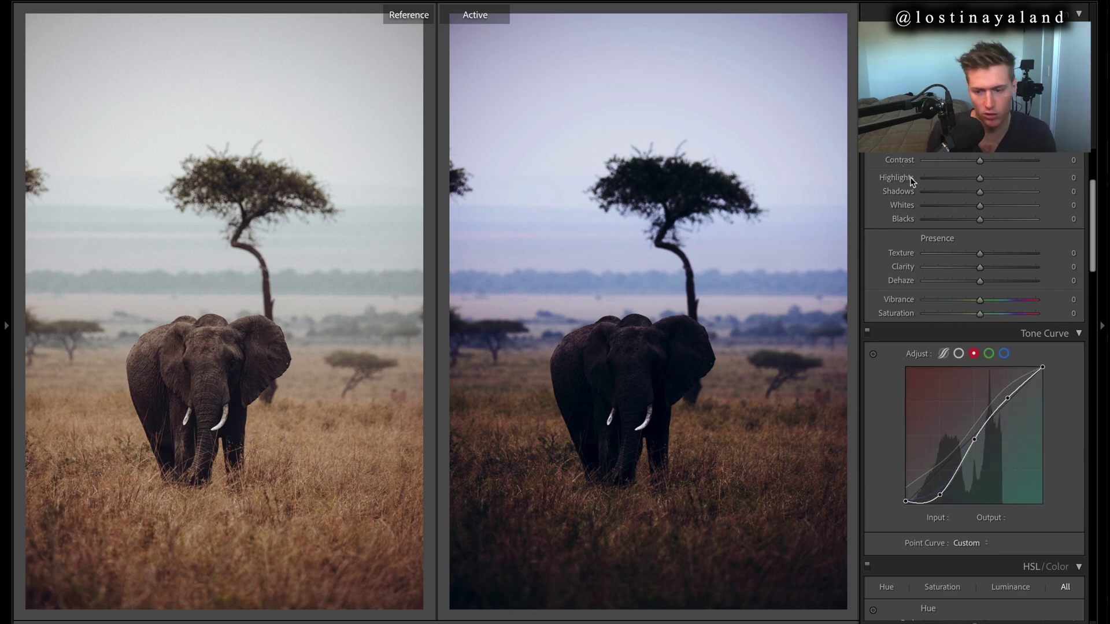
left_click(959, 354)
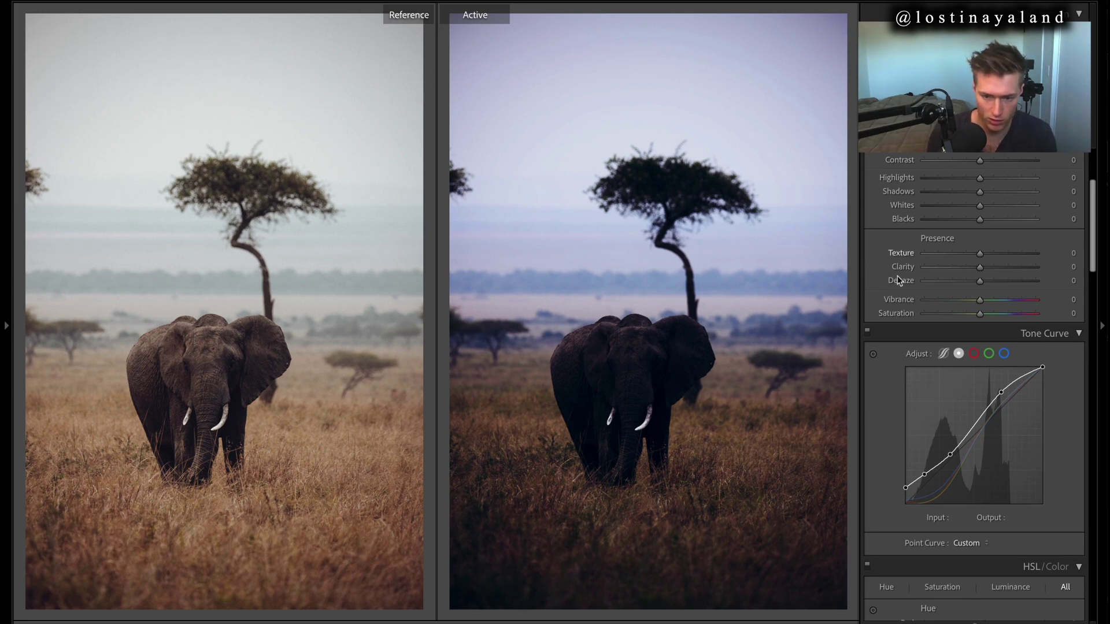
left_click(867, 333)
left_click(868, 334)
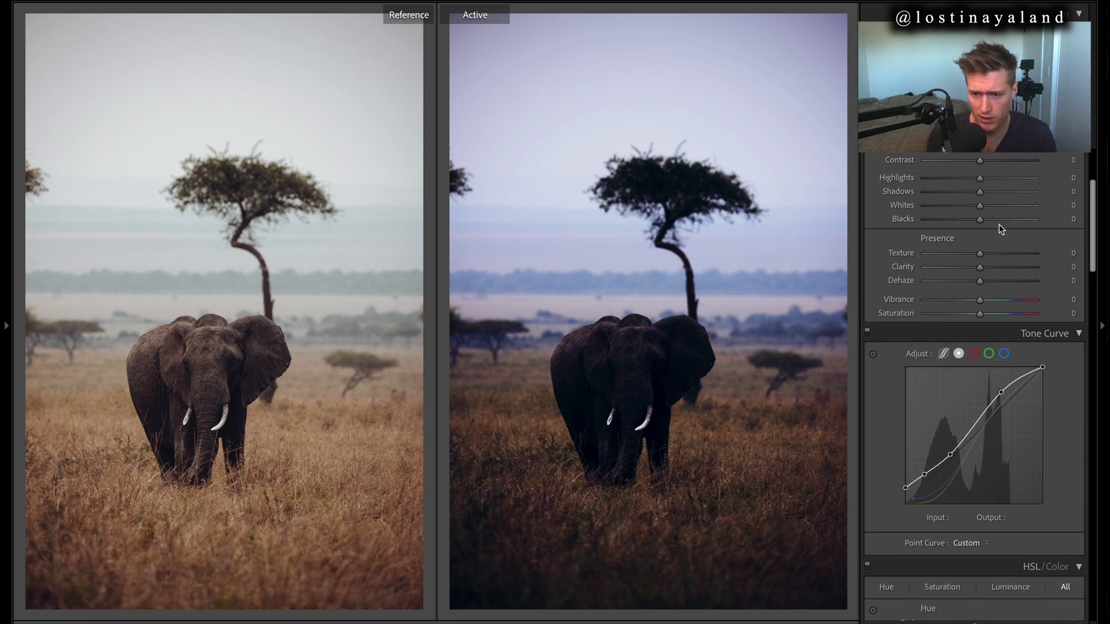
Raise the Blacks of the elephant photo to +100.
left_click_drag(978, 220, 1051, 226)
scroll(1053, 229, "up", 2)
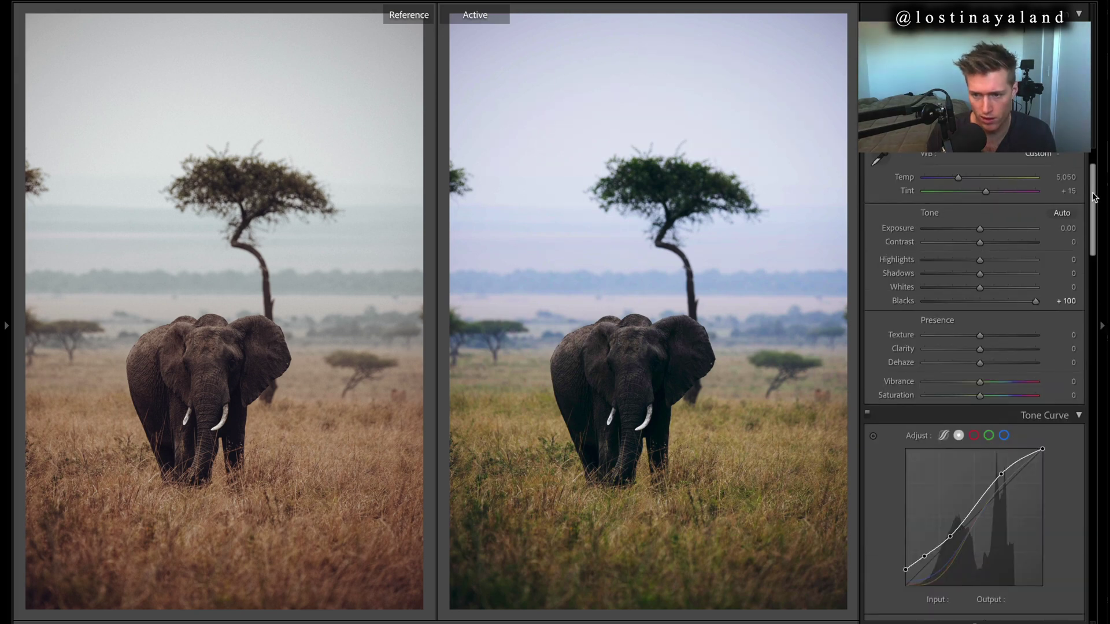
Reset the Shadows Tint in the camera calibration to 0, and undo the reset.
scroll(1052, 229, "down", 10)
scroll(974, 382, "down", 6)
double_click(968, 468)
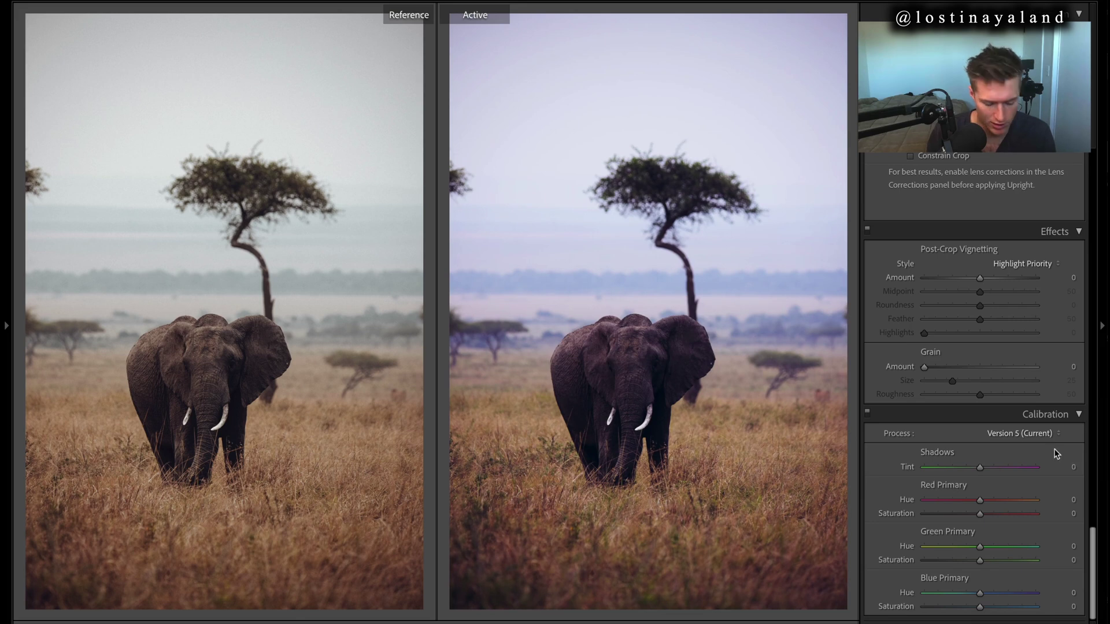
key("ctrl+z")
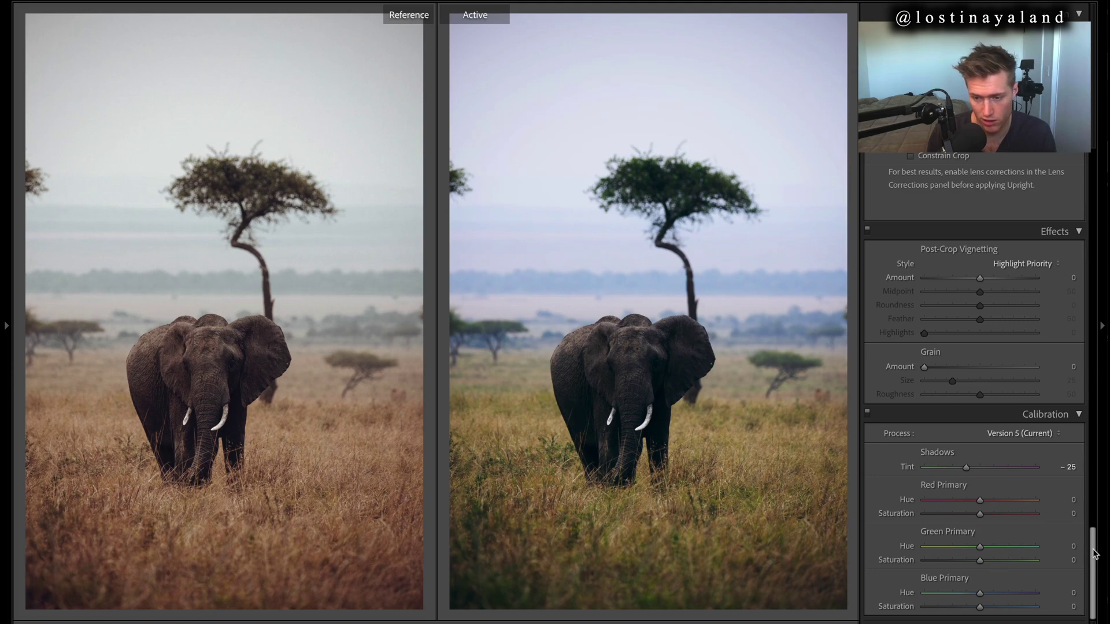
Set Whites to -73, Highlights to -79, Contrast to -30 and Exposure to +0.10.
left_click_drag(1094, 553, 1093, 173)
left_click_drag(954, 354, 942, 355)
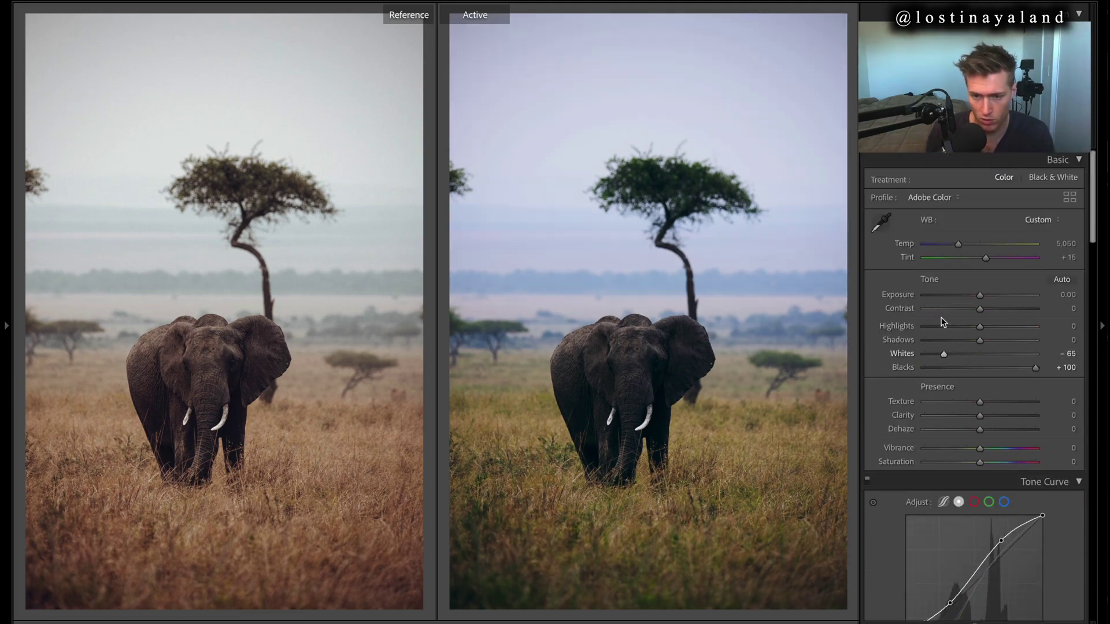
left_click_drag(935, 327, 963, 309)
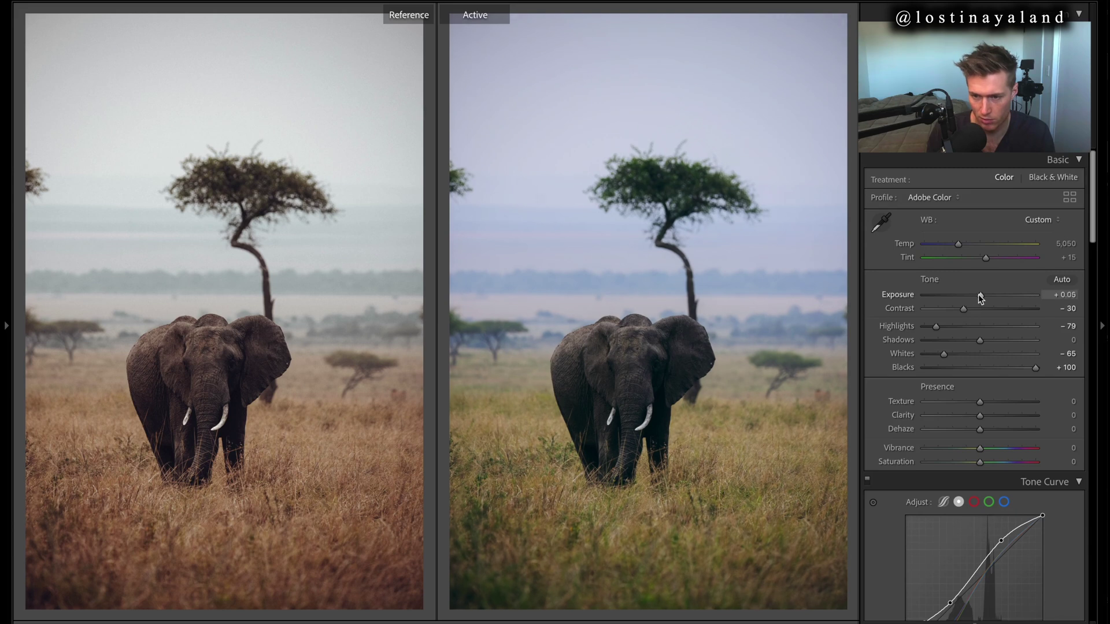
left_click_drag(979, 294, 978, 294)
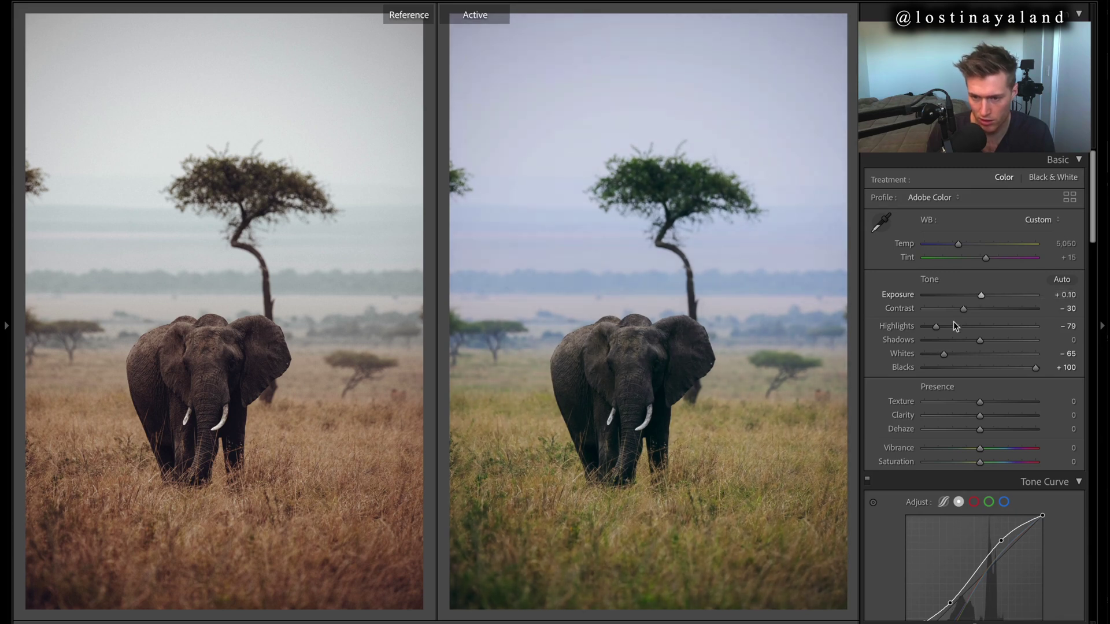
left_click_drag(943, 353, 941, 353)
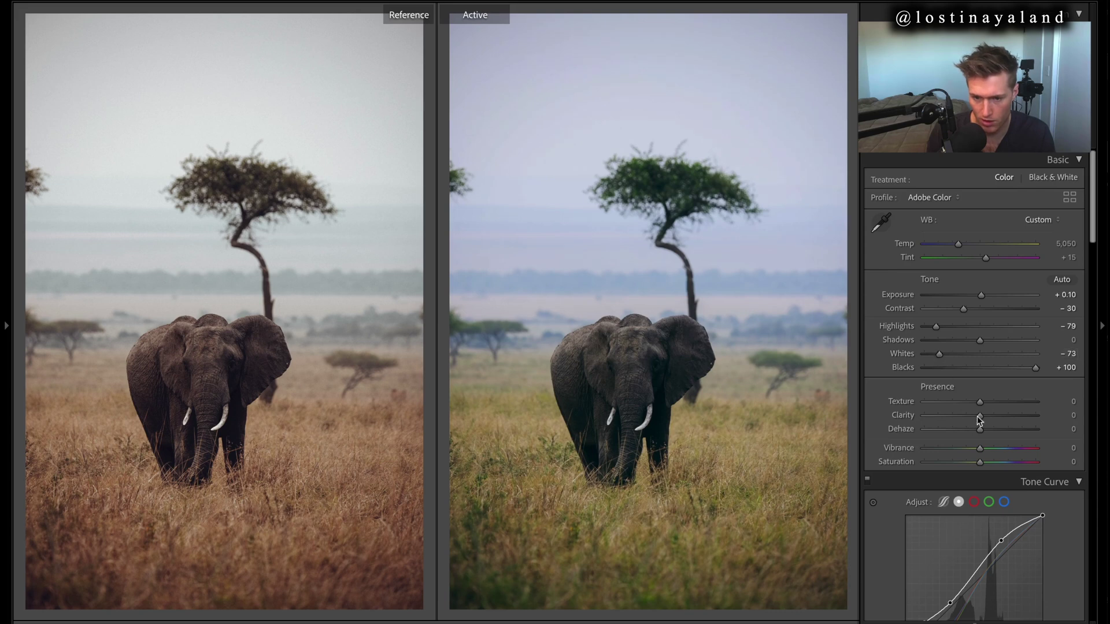
Compare the adjusted photo with the tone curve turned off and back on.
scroll(1095, 224, "down", 3)
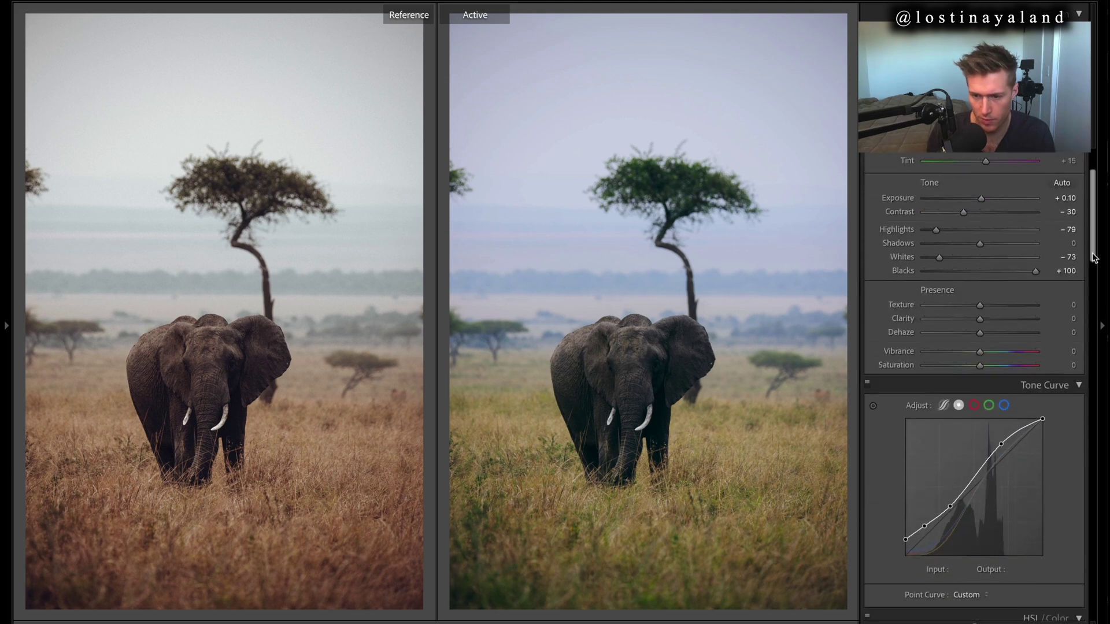
left_click(868, 385)
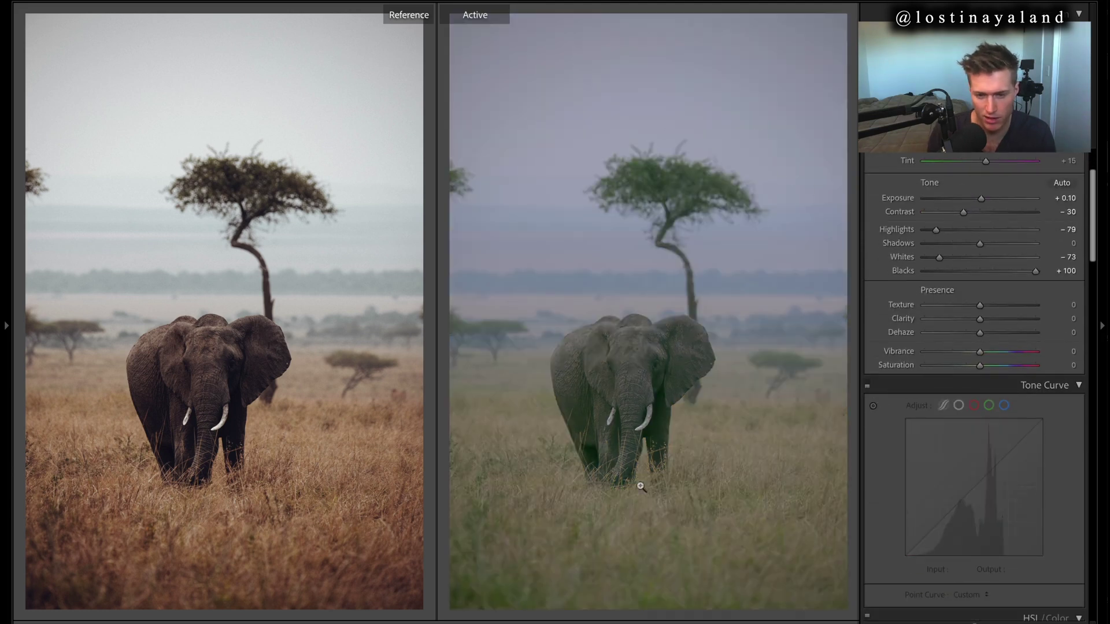
left_click(868, 385)
Reset all Tone settings, try Exposure +0.65 with Contrast -45, and undo these changes including the reset.
double_click(929, 182)
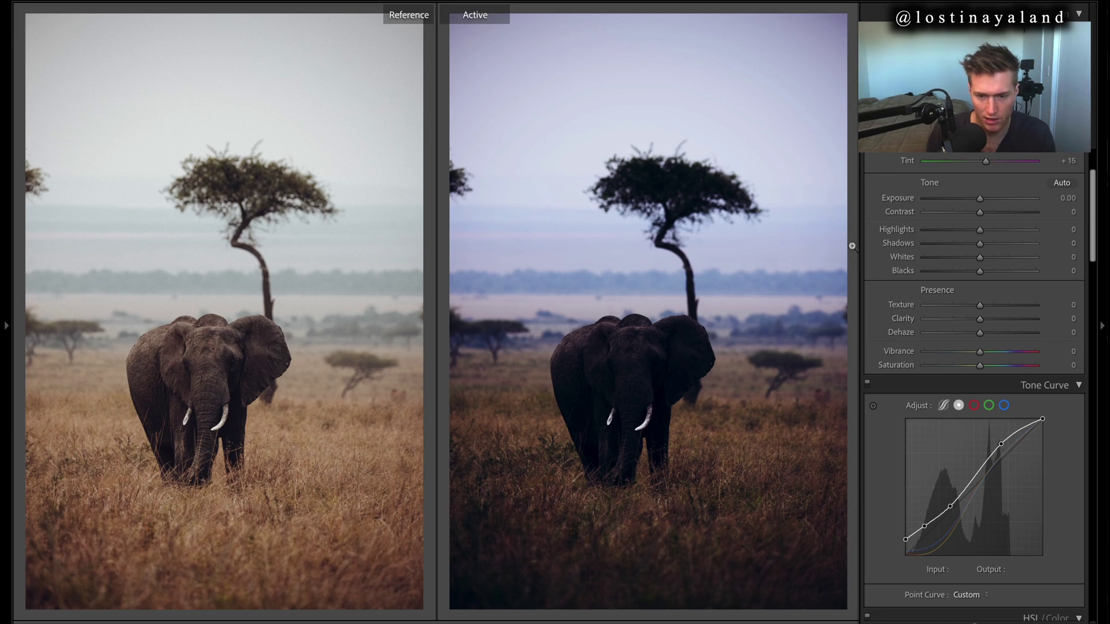
left_click_drag(980, 198, 955, 212)
key("ctrl+z")
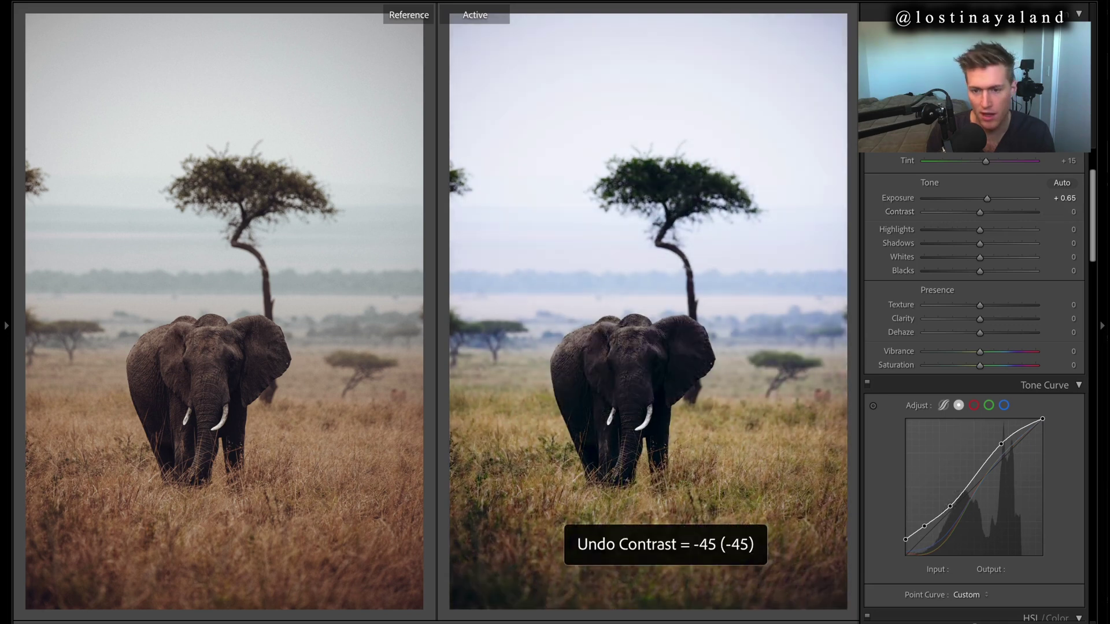
key("ctrl+z")
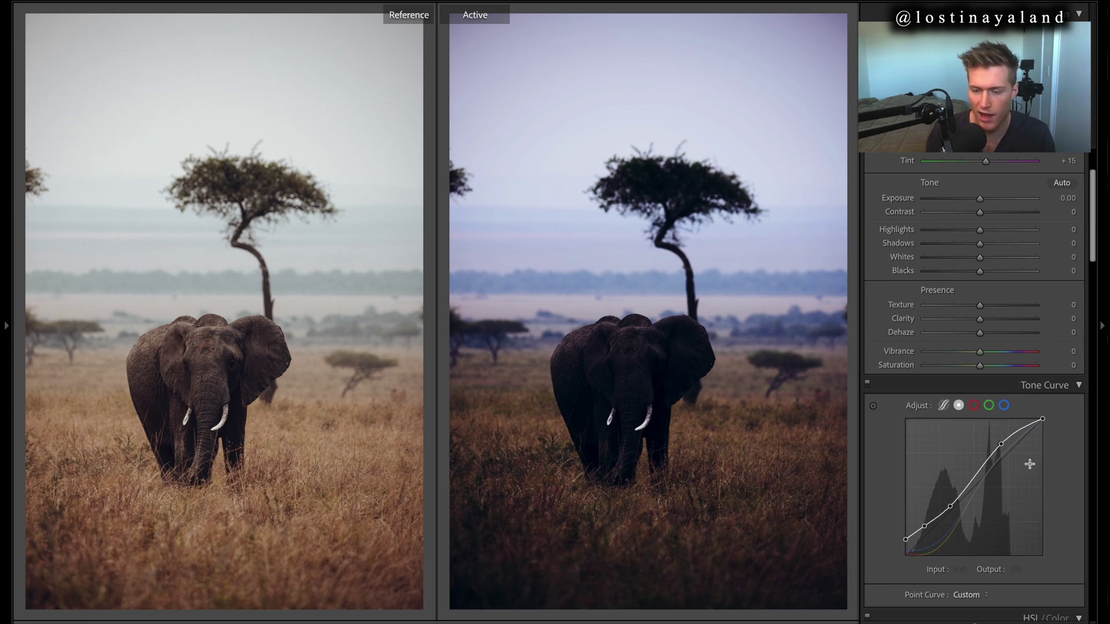
scroll(1031, 168, "up", 1)
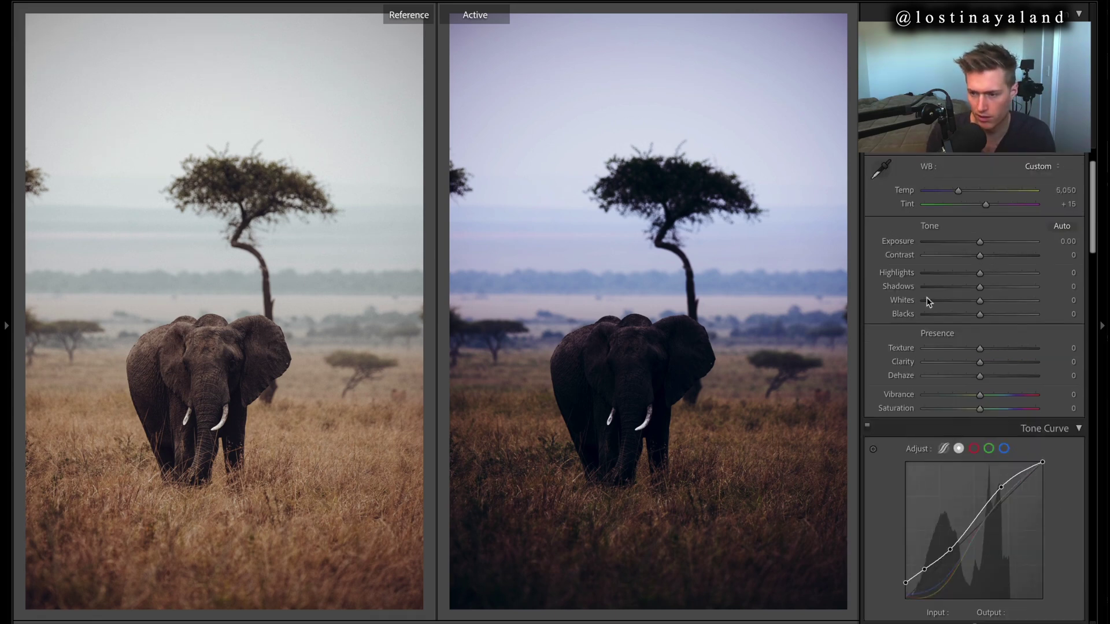
key("ctrl+z")
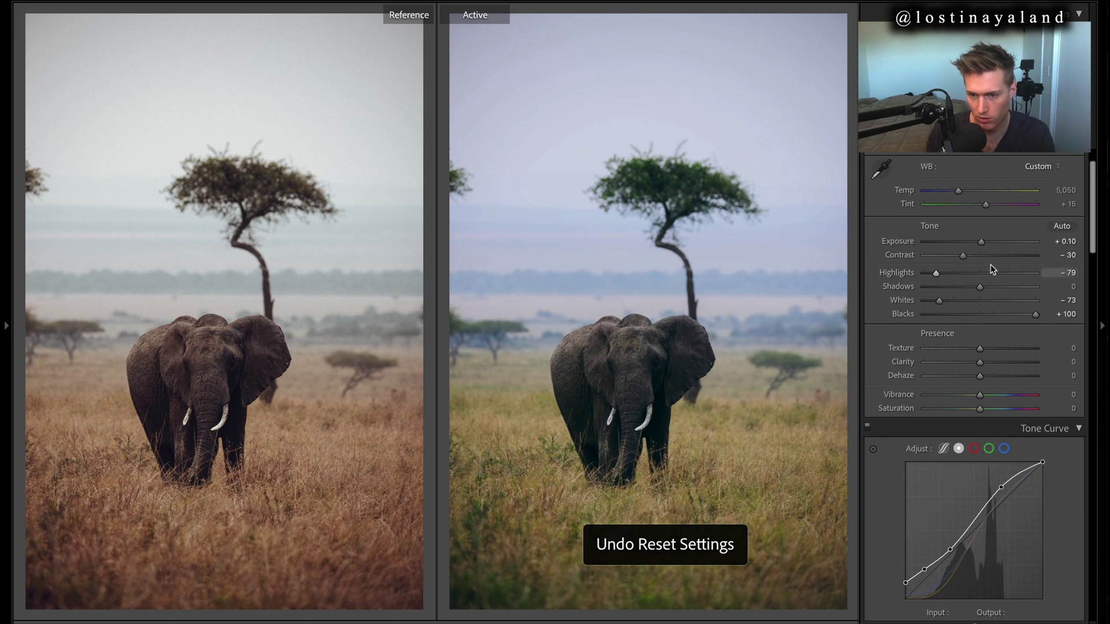
Refine the tone with Shadows at +34, Highlights at -75 and Contrast at -28.
left_click(998, 287)
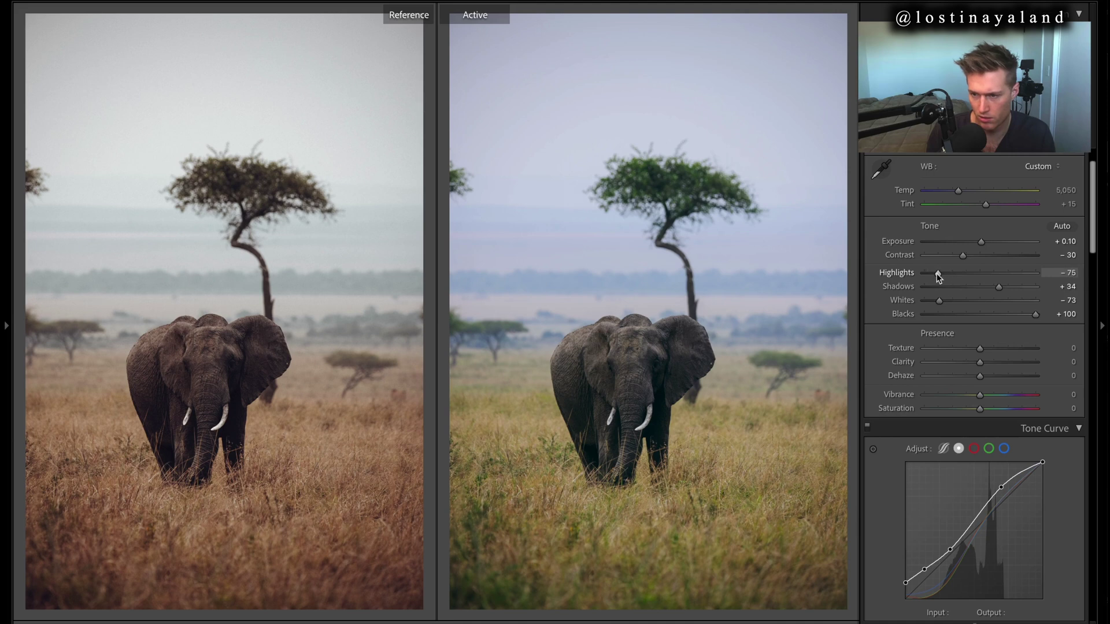
left_click_drag(963, 253, 965, 253)
Warm the photo's white balance by raising the color temperature.
left_click(1067, 189)
type("5705")
key("Return")
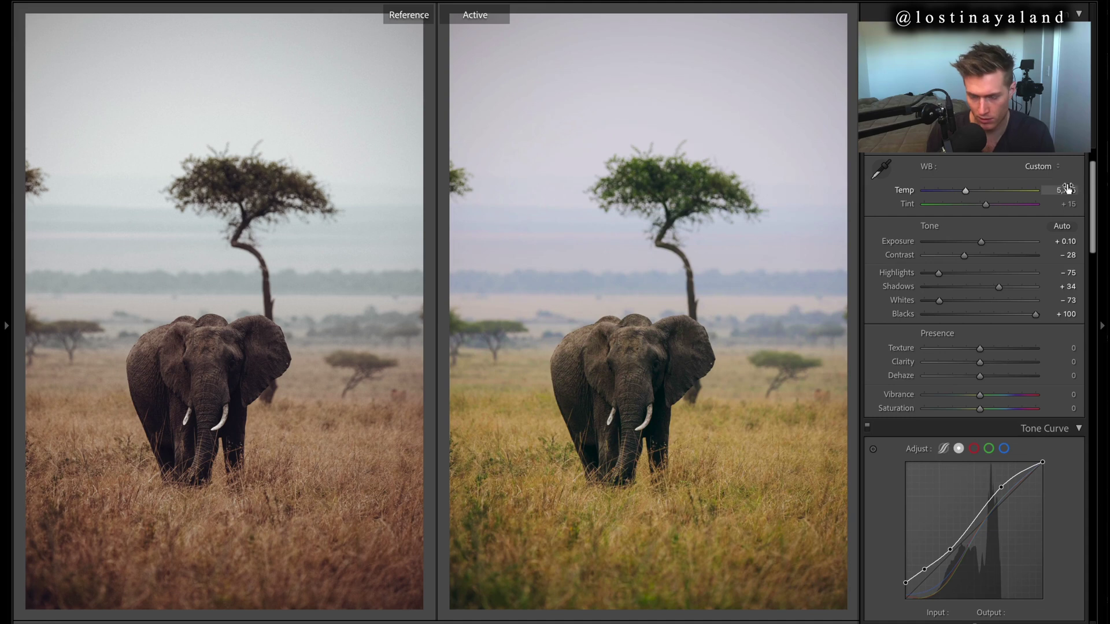
type("58")
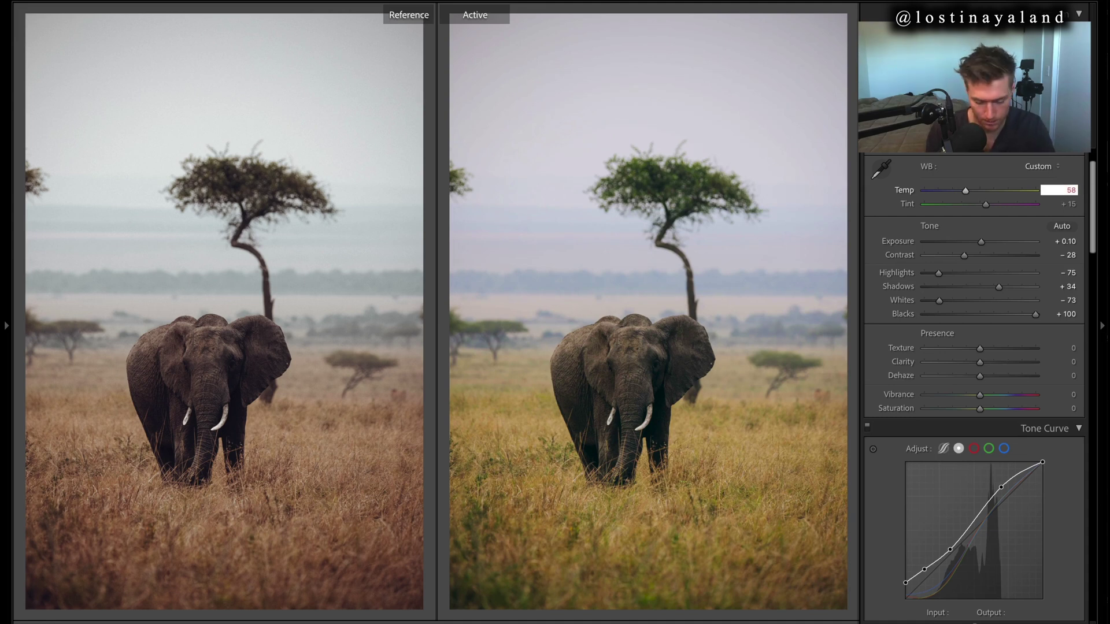
key("Return")
Increase the overall Saturation of the photo to +23.
scroll(979, 233, "down", 3)
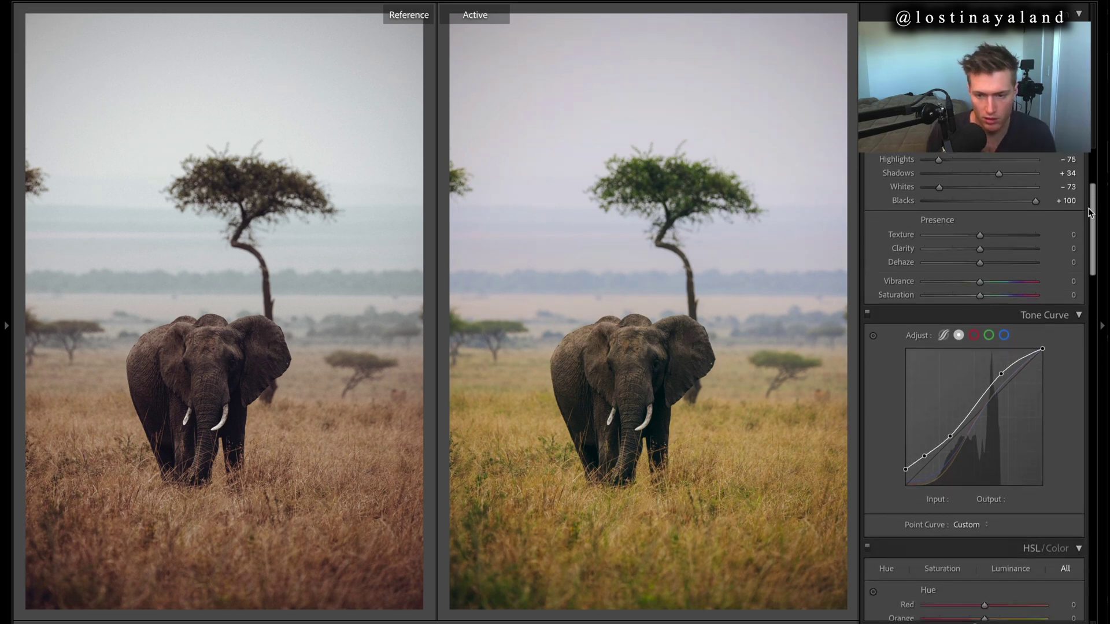
left_click_drag(980, 240, 993, 240)
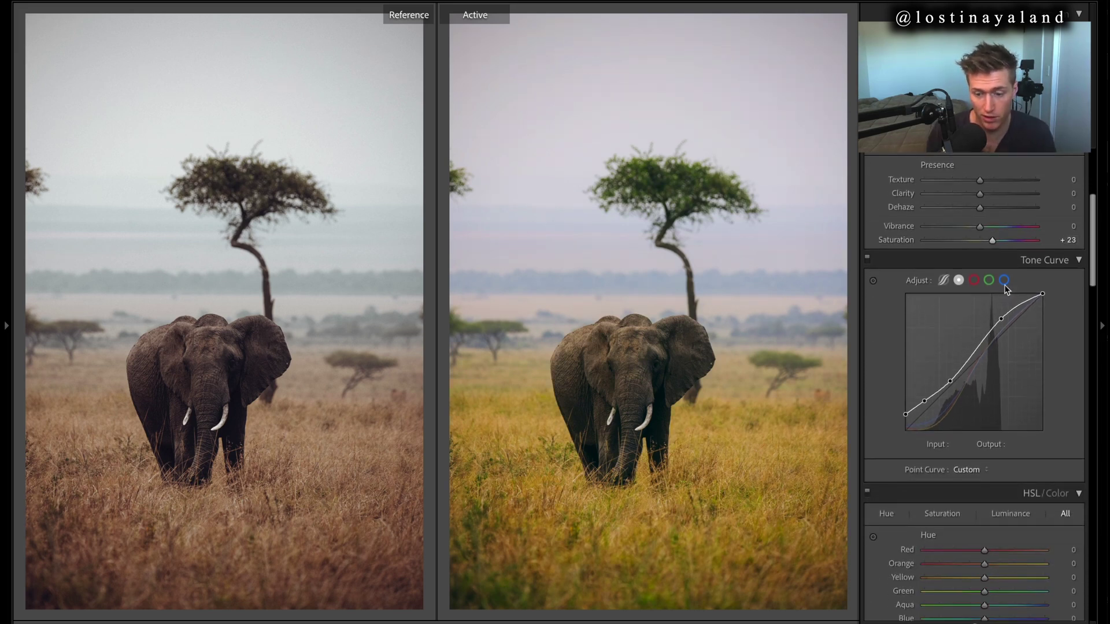
Set the HSL saturation of Red to -29, Orange -33, Yellow -31, Green -39, Aqua -35, Blue -26, Purple -27 and Magenta -37.
left_click_drag(1088, 202, 1089, 246)
left_click_drag(959, 454, 967, 468)
left_click(966, 466)
left_click(965, 479)
left_click(961, 493)
left_click(964, 507)
left_click(968, 521)
left_click(970, 549)
left_click(967, 534)
left_click(962, 548)
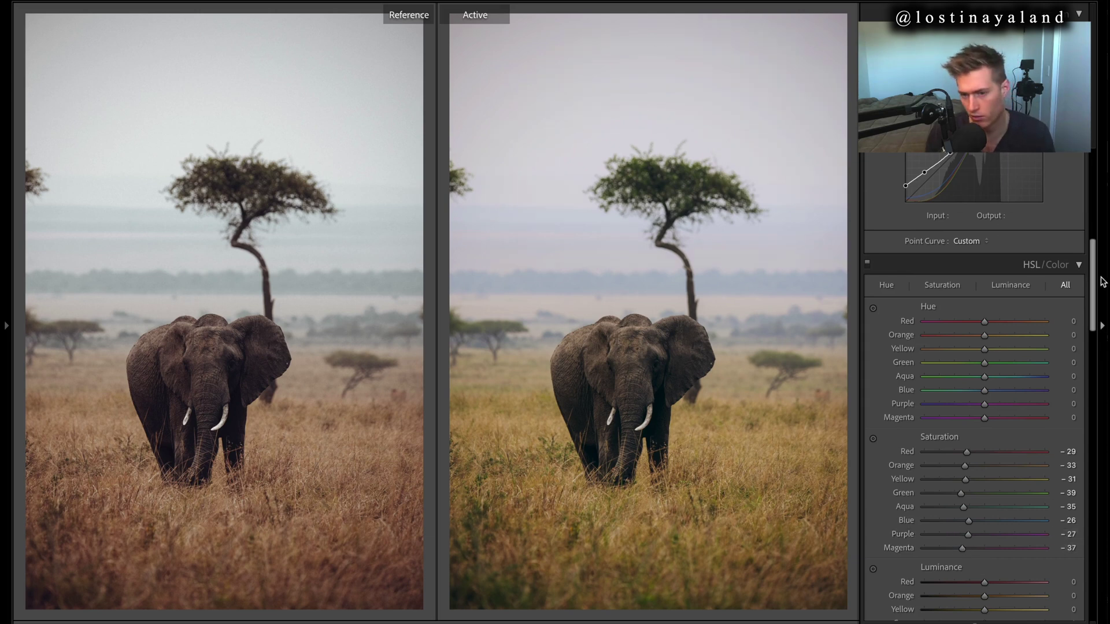
left_click_drag(1093, 269, 1093, 298)
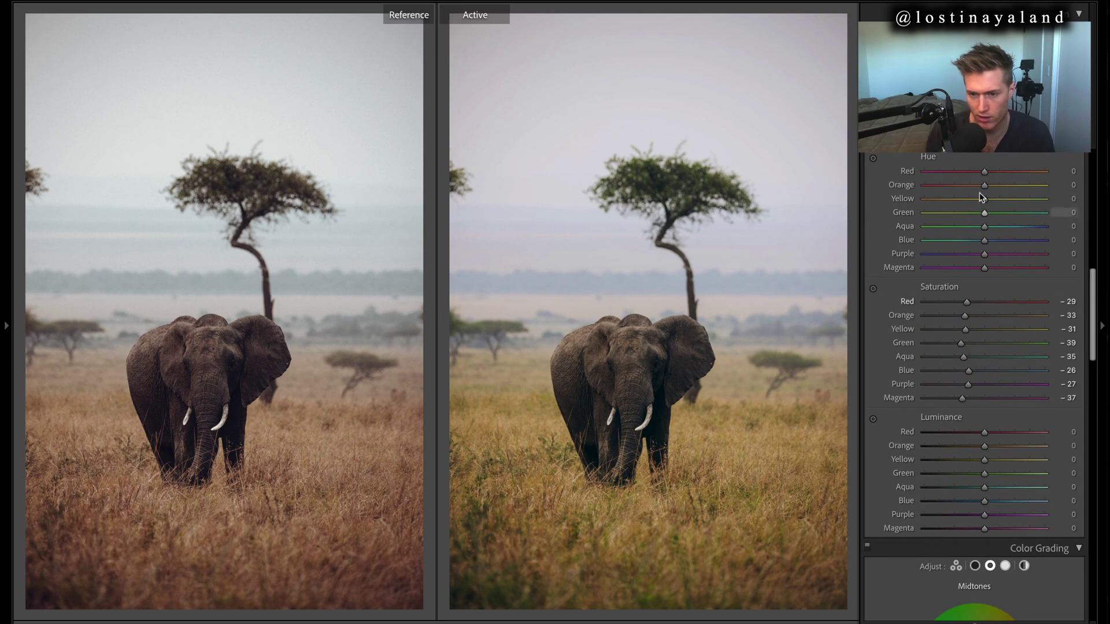
Set the HSL hue of Orange to -23, Yellow to -38 and Blue to -7, and the Yellow saturation to -44.
mouse_move(943, 200)
left_mouse_down()
mouse_move(972, 213)
mouse_move(975, 185)
mouse_move(974, 202)
mouse_move(961, 199)
left_mouse_up()
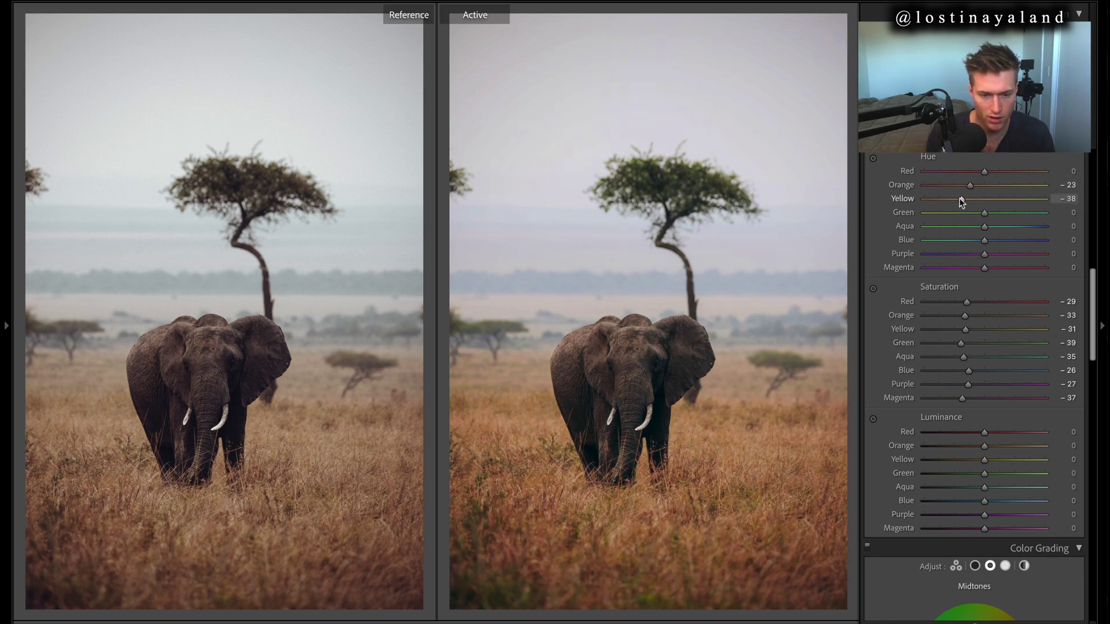
left_click_drag(950, 328, 958, 327)
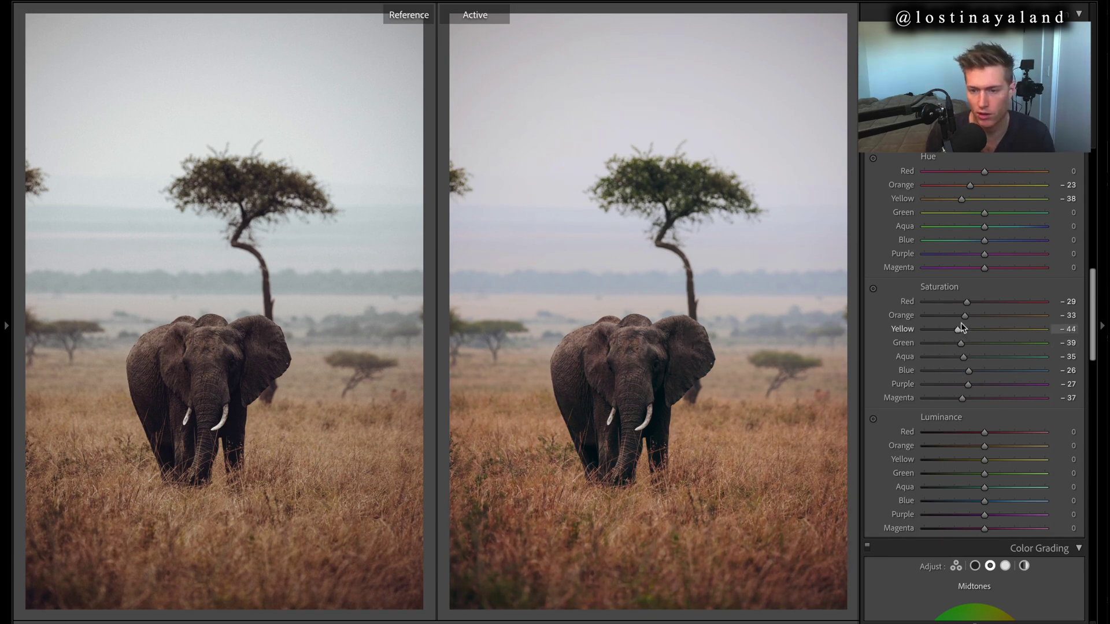
left_click_drag(983, 246, 979, 247)
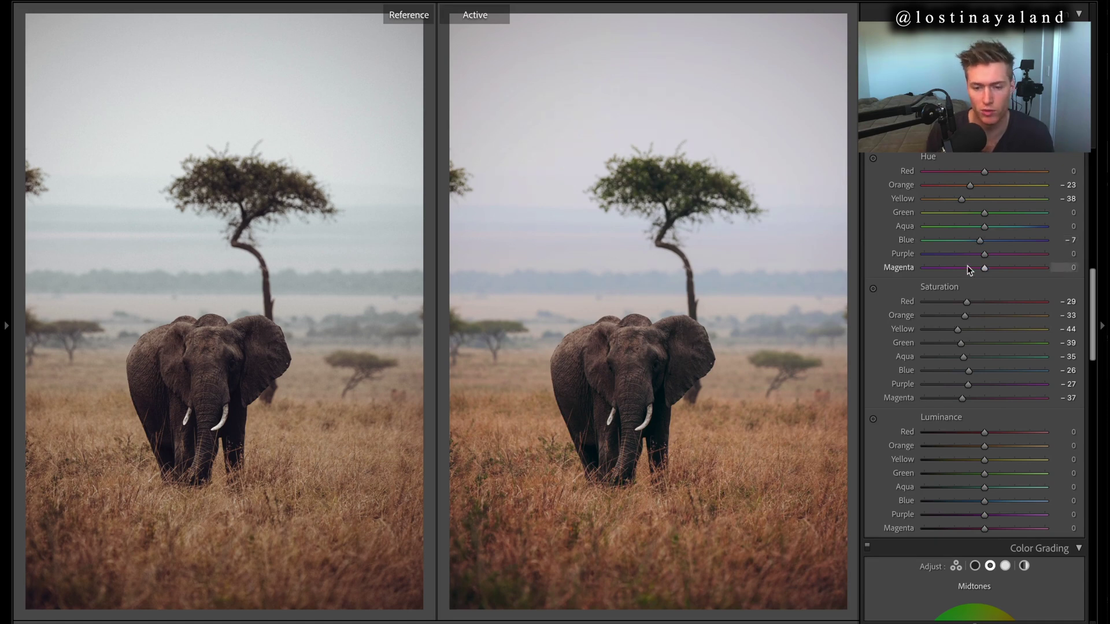
Examine the HSL values, the Color Grading wheels for highlights, shadows and midtones, and the basic tone settings.
scroll(1009, 247, "down", 5)
scroll(1088, 325, "up", 4)
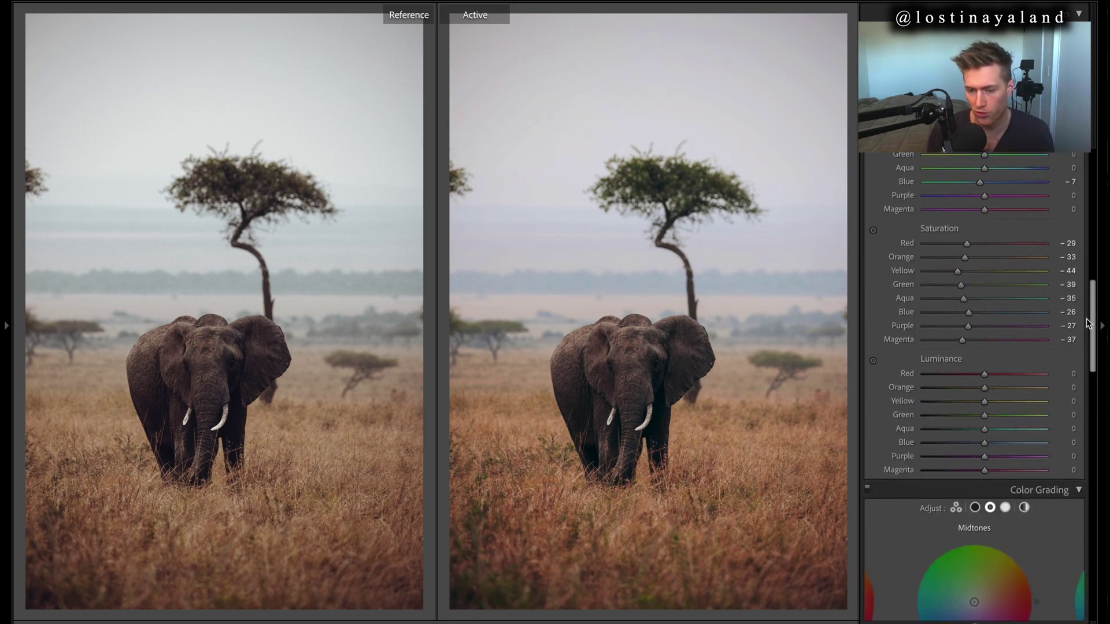
scroll(1089, 325, "up", 4)
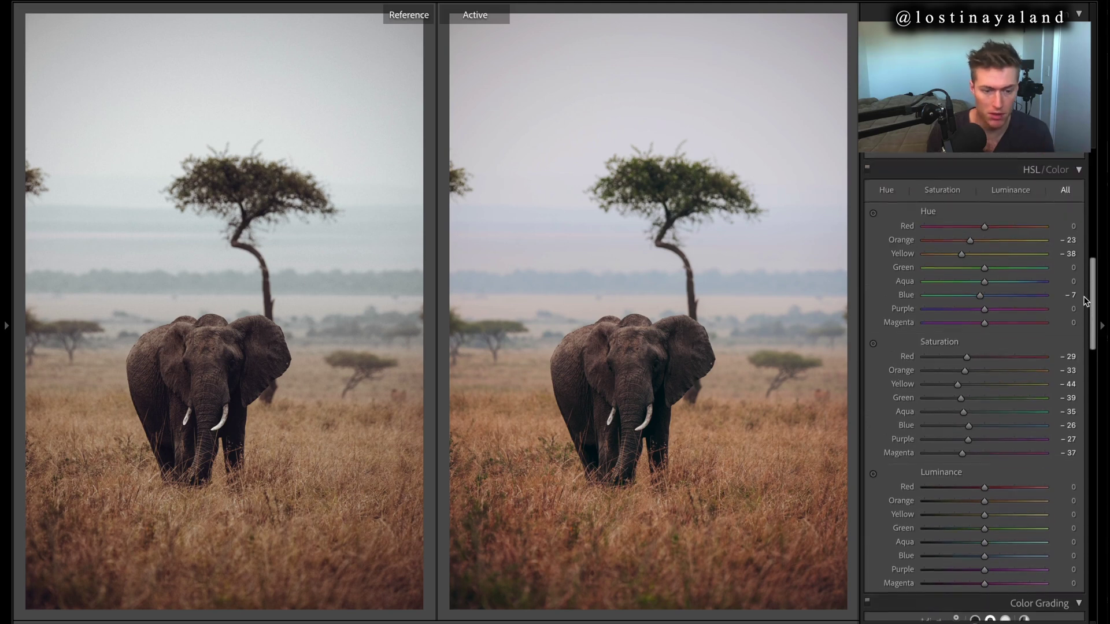
scroll(1088, 308, "down", 6)
scroll(1040, 301, "up", 1)
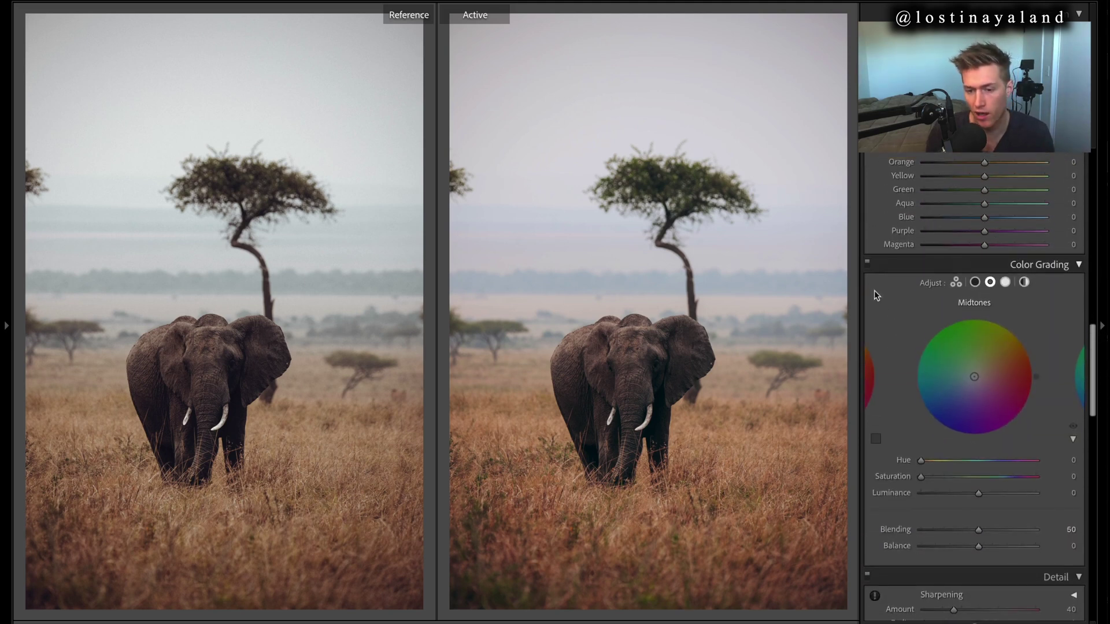
left_click(1006, 283)
left_click(975, 282)
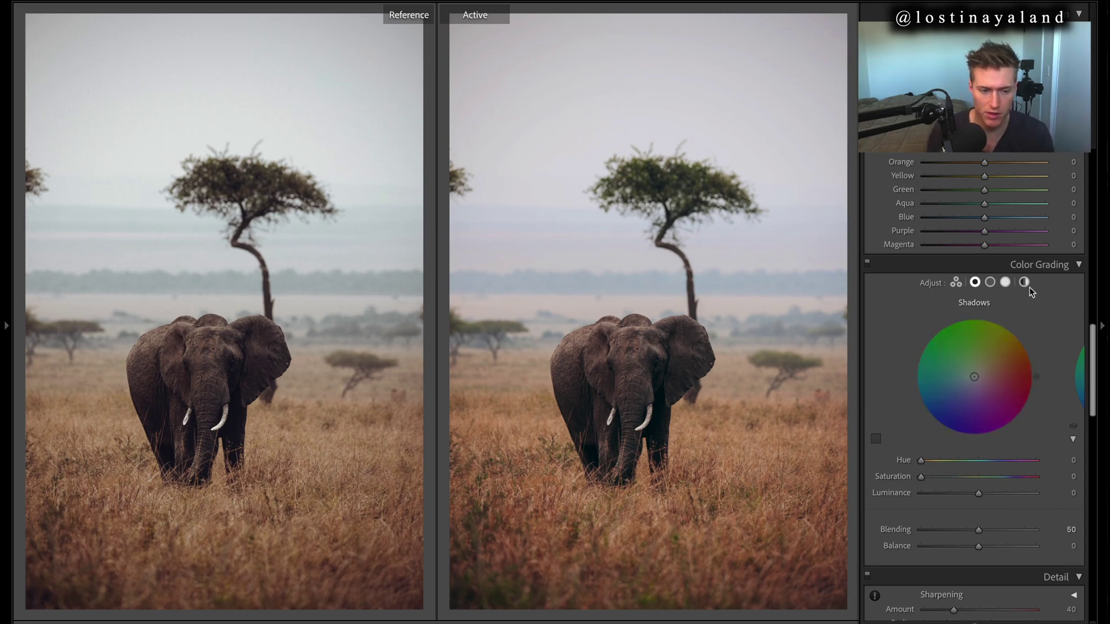
left_click(990, 282)
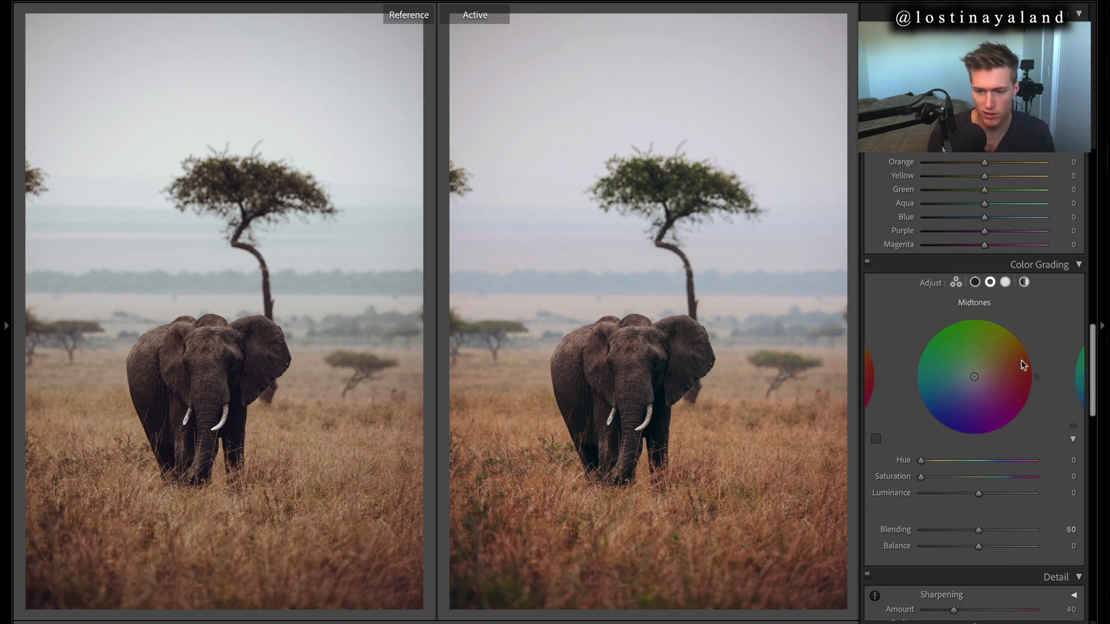
scroll(1092, 347, "up", 10)
scroll(977, 381, "up", 2)
scroll(977, 382, "down", 15)
scroll(978, 382, "up", 15)
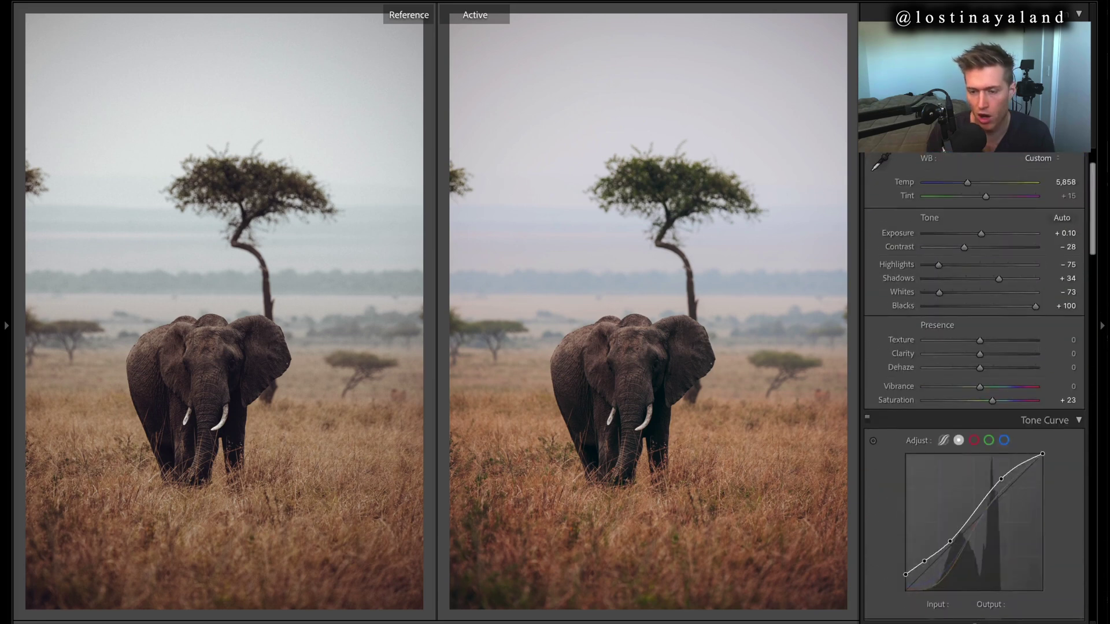
Enable lens profile corrections for the elephant photo.
scroll(985, 337, "down", 2)
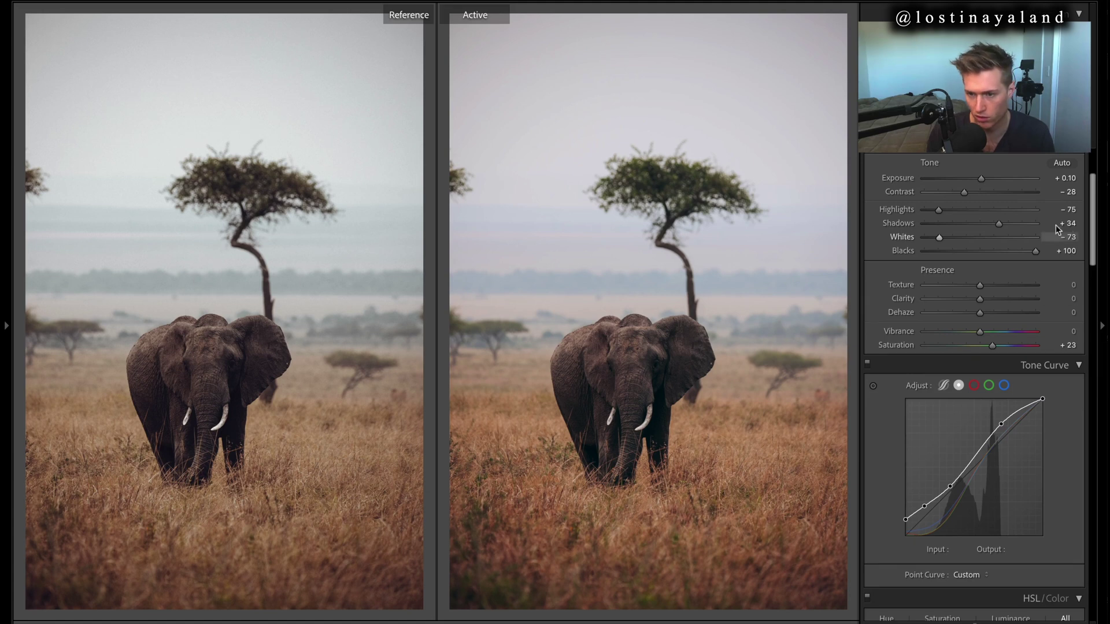
scroll(1055, 225, "down", 10)
scroll(975, 387, "down", 8)
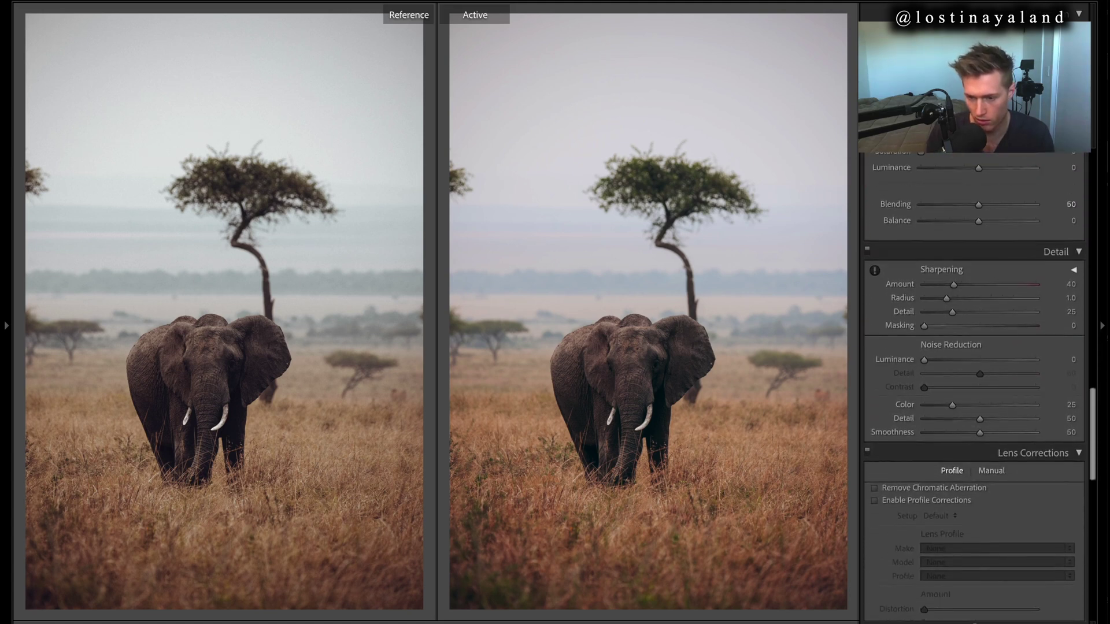
scroll(865, 418, "up", 2)
left_click(873, 419)
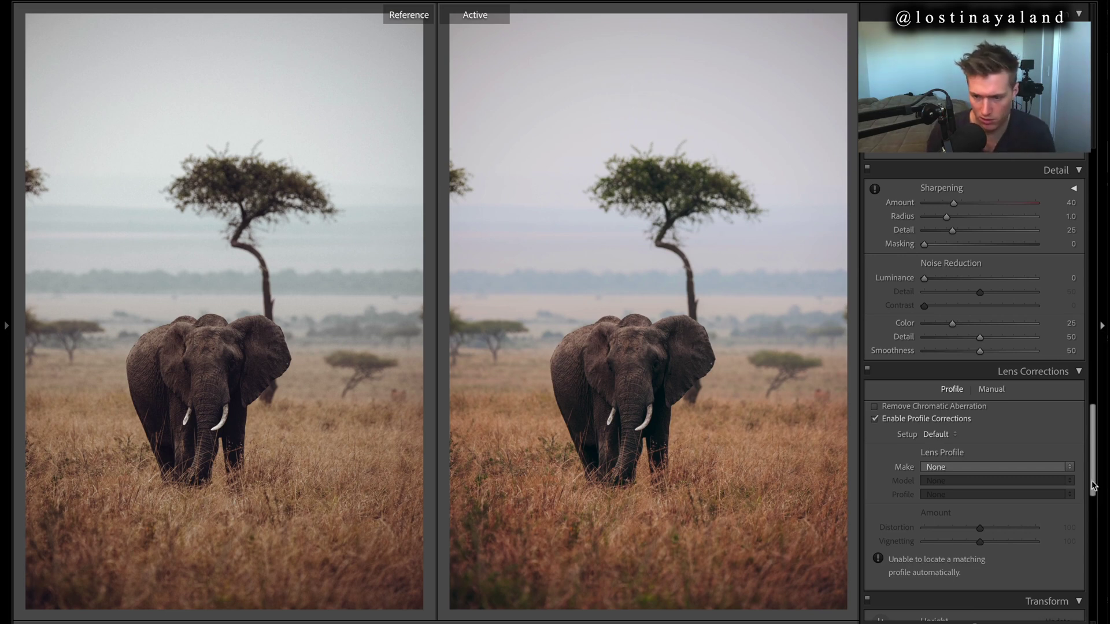
scroll(1092, 486, "down", 10)
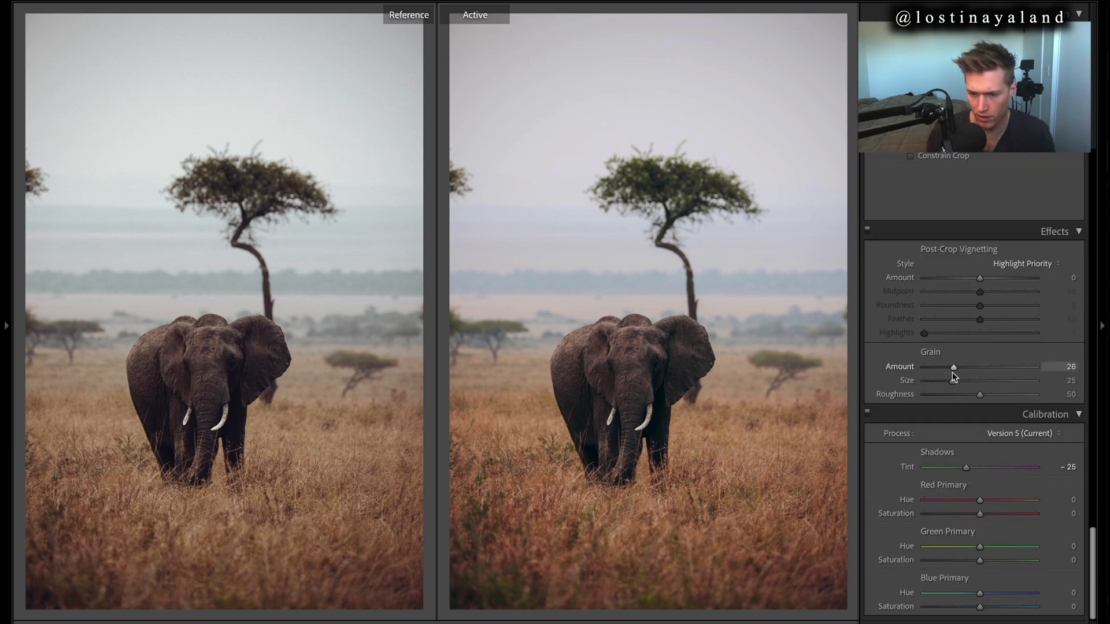
Set the HSL luminance of Yellow to +13 and Blue to -34.
scroll(1072, 395, "up", 8)
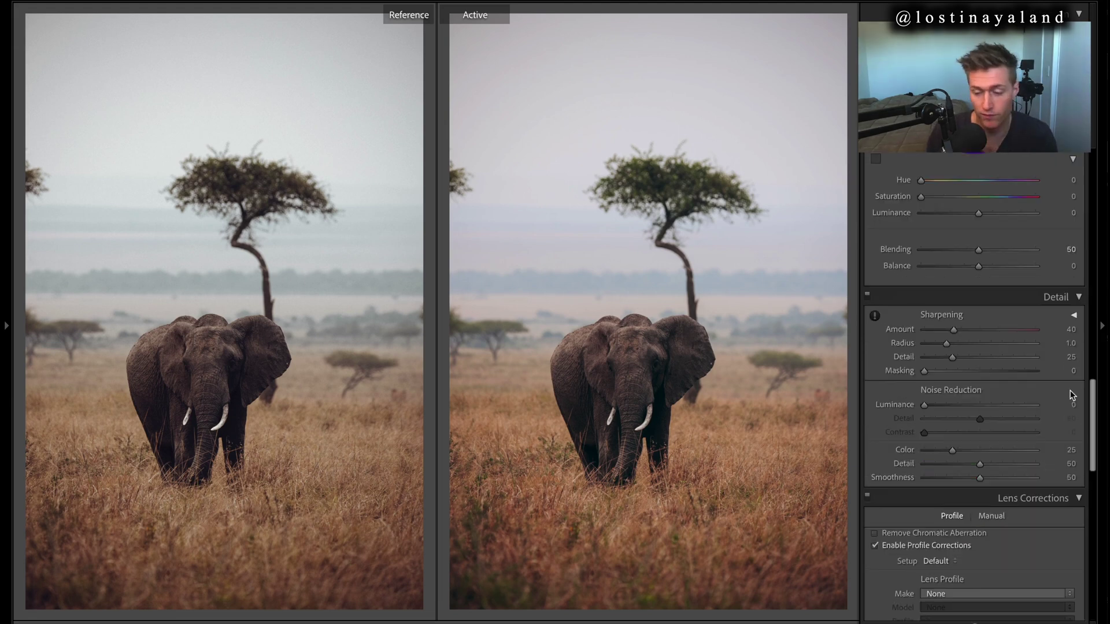
scroll(1073, 395, "up", 10)
scroll(1022, 426, "down", 5)
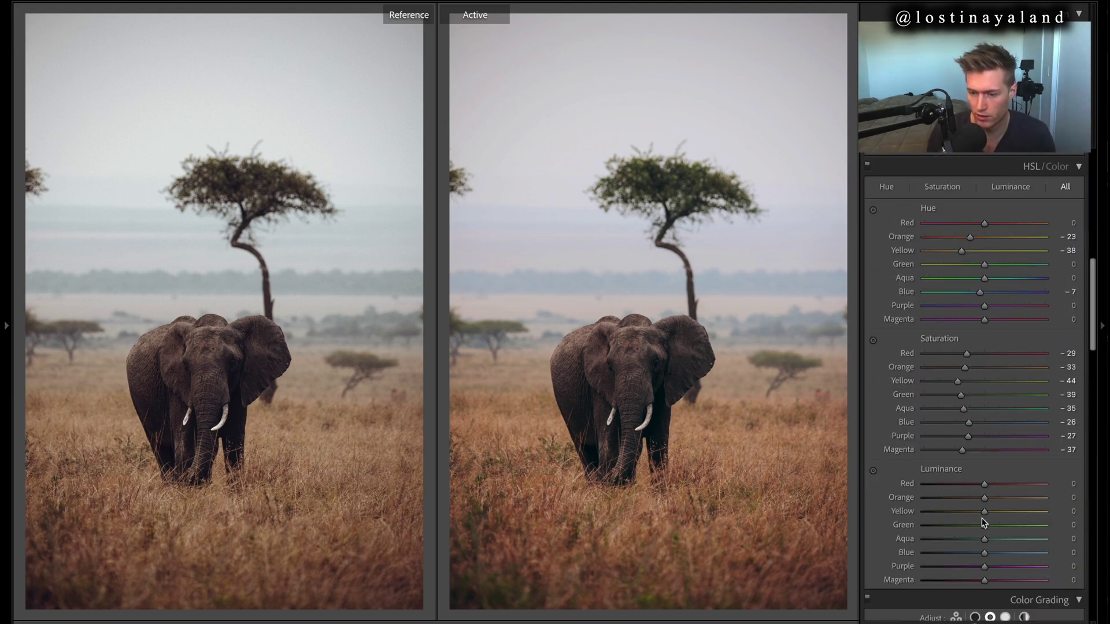
left_click_drag(987, 509, 993, 515)
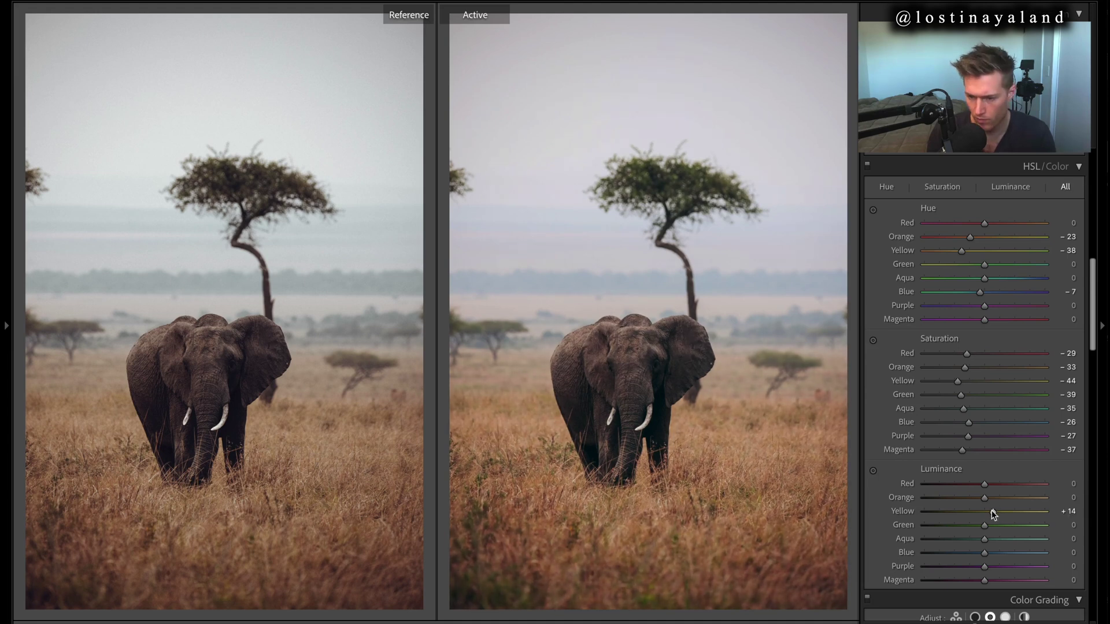
mouse_move(984, 553)
left_mouse_down()
mouse_move(948, 552)
mouse_move(974, 552)
mouse_move(965, 552)
left_mouse_up()
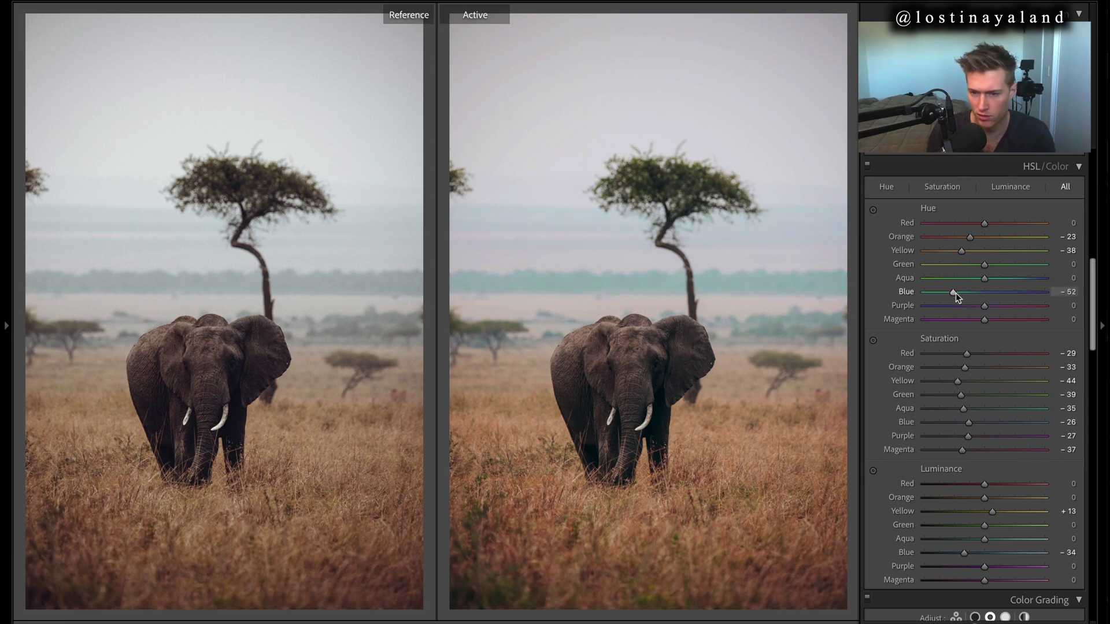
Set the Aqua hue to +63 and Blue hue to -49, and the saturation of Orange to -49 and Yellow to -50.
left_click_drag(976, 279, 1022, 280)
left_click_drag(965, 368, 956, 386)
Set the photo's Vibrance to +8 and Clarity to -11.
scroll(978, 445, "up", 10)
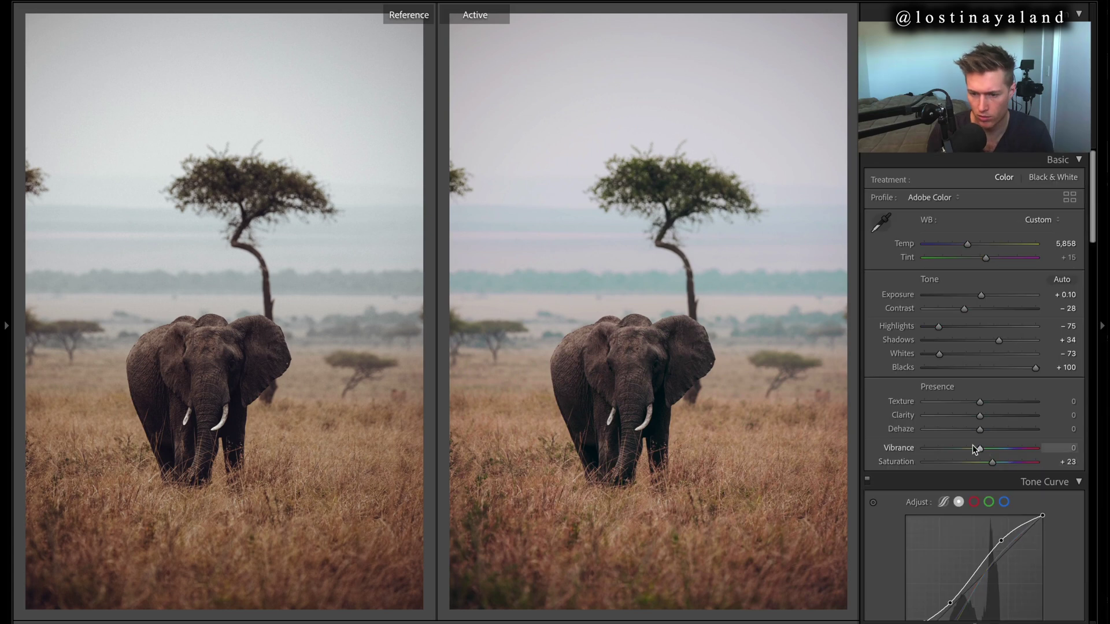
left_click_drag(984, 450, 983, 453)
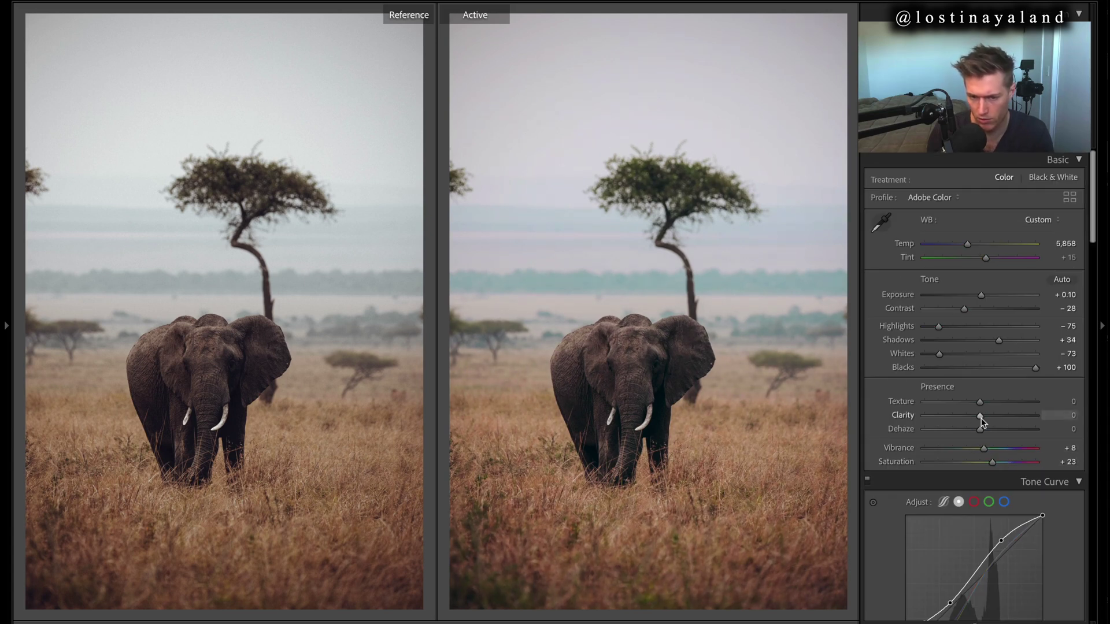
left_click_drag(976, 417, 974, 417)
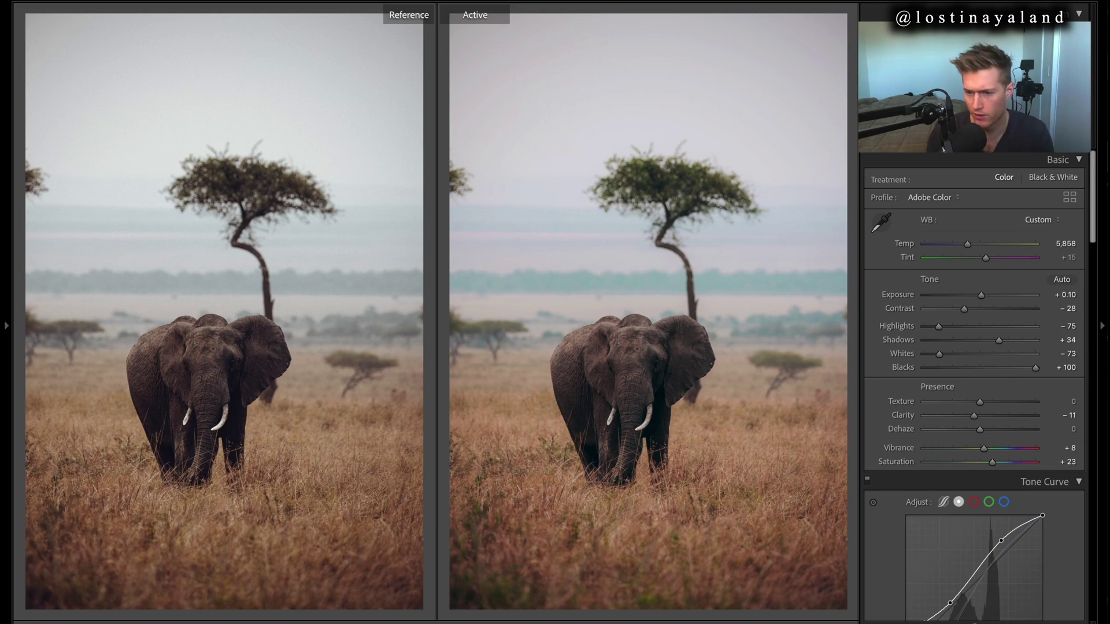
Mute the greens by setting the Green saturation to -69 and the Green hue to -26.
left_click_drag(1095, 237, 1094, 347)
left_click_drag(961, 399, 884, 398)
left_click_drag(951, 396, 925, 395)
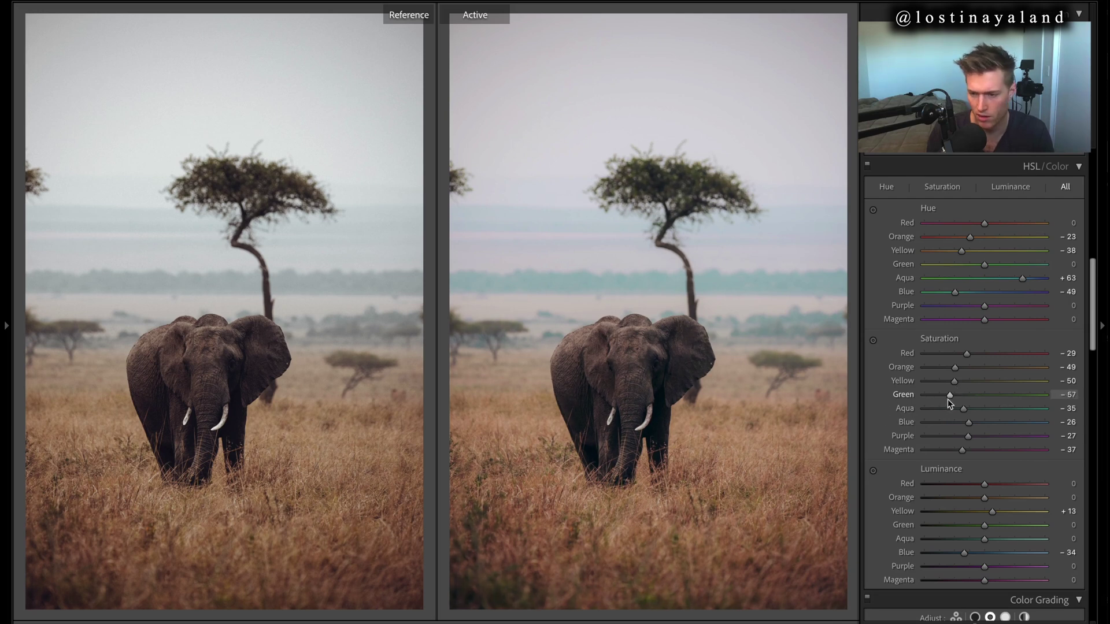
left_click_drag(948, 398, 942, 399)
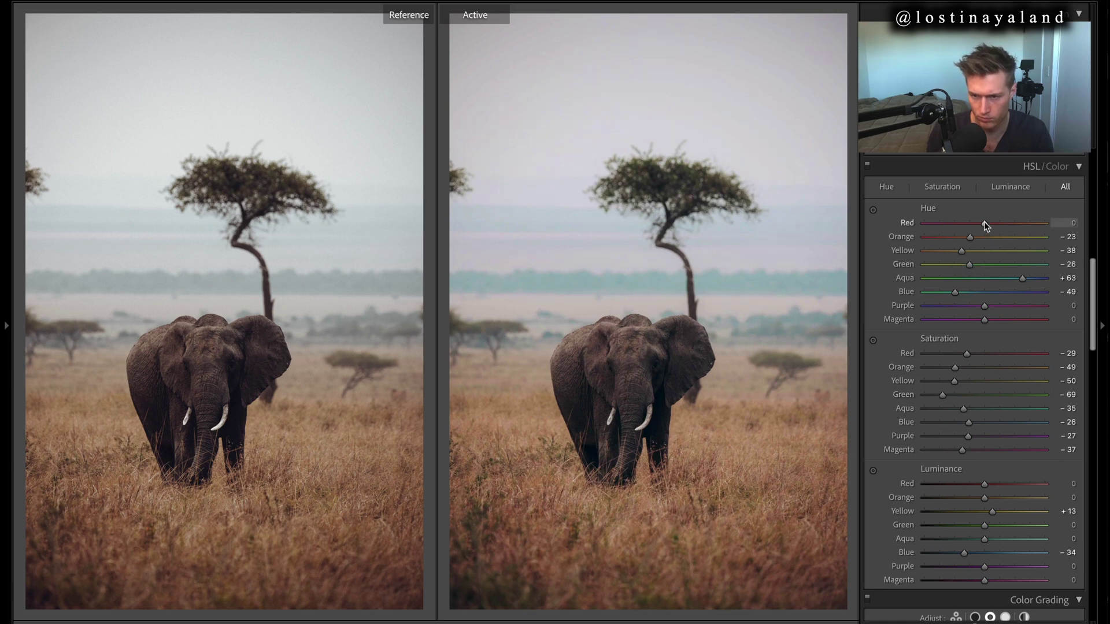
Set the HSL hue of Red to +21, Orange to +25, Yellow to -49 and Aqua to +68.
mouse_move(984, 222)
left_mouse_down()
mouse_move(1044, 223)
mouse_move(984, 222)
mouse_move(998, 224)
left_mouse_up()
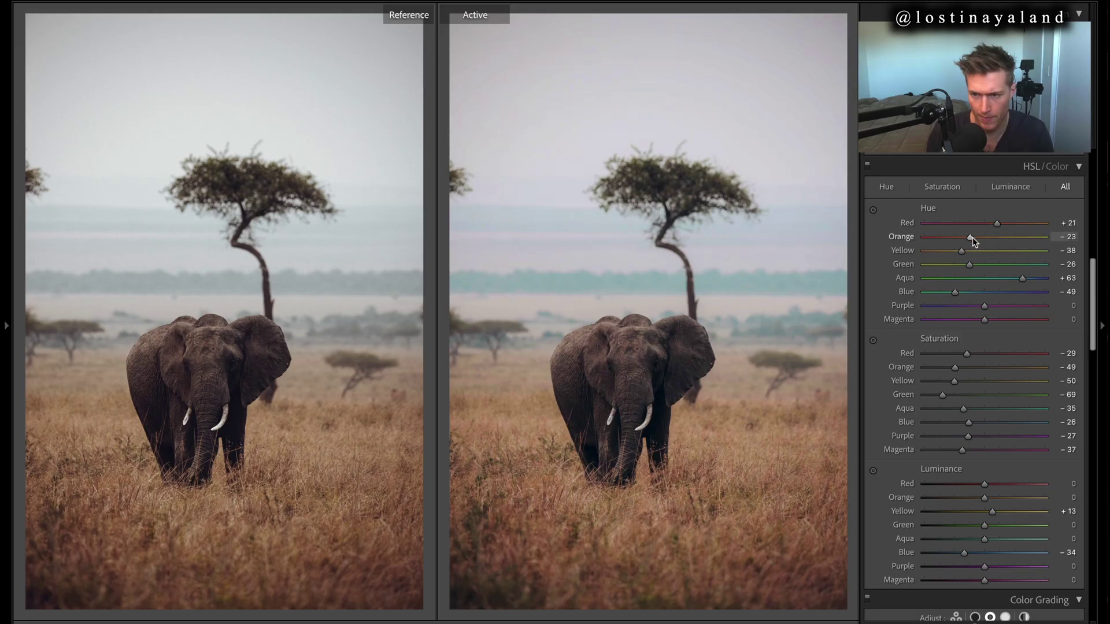
left_click_drag(972, 238, 971, 238)
left_click_drag(971, 237, 995, 246)
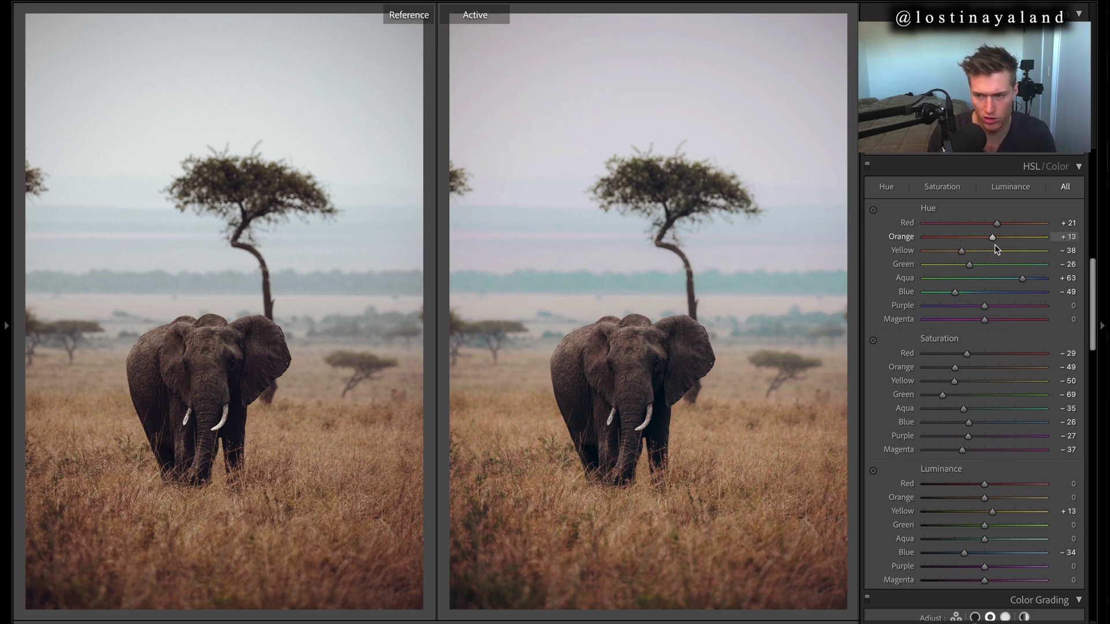
left_click_drag(1001, 249, 1005, 250)
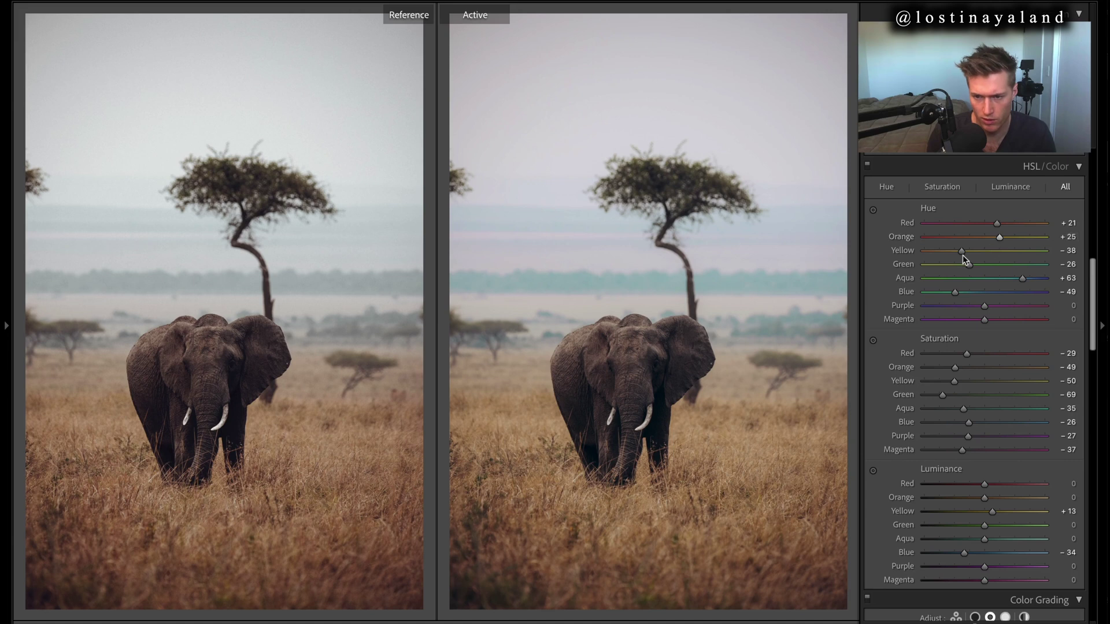
left_click_drag(961, 251, 955, 260)
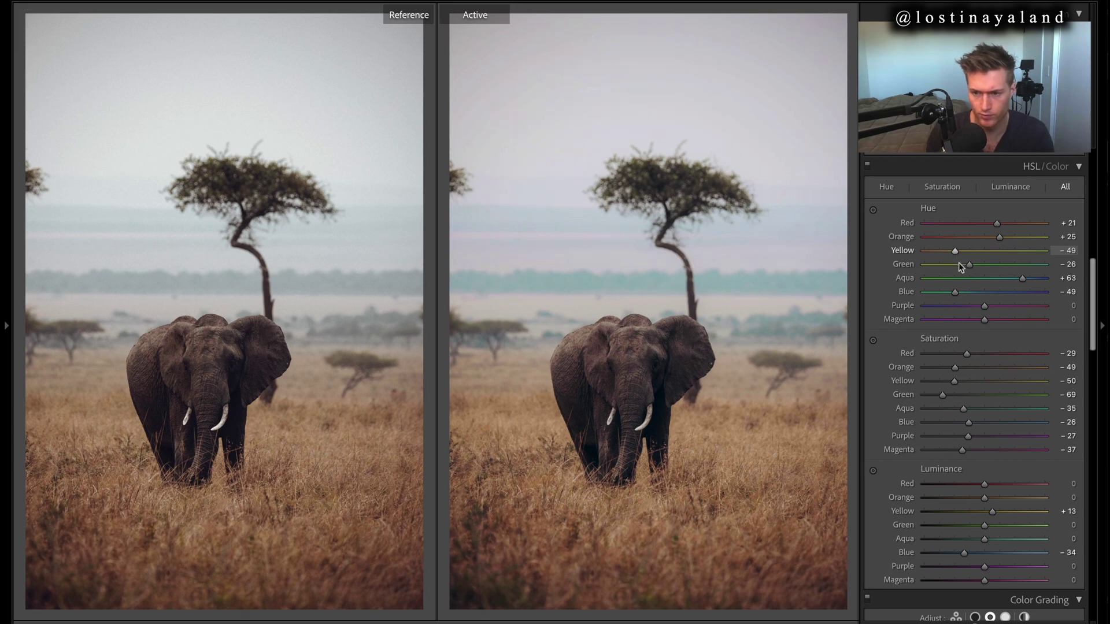
left_click_drag(1022, 279, 1027, 280)
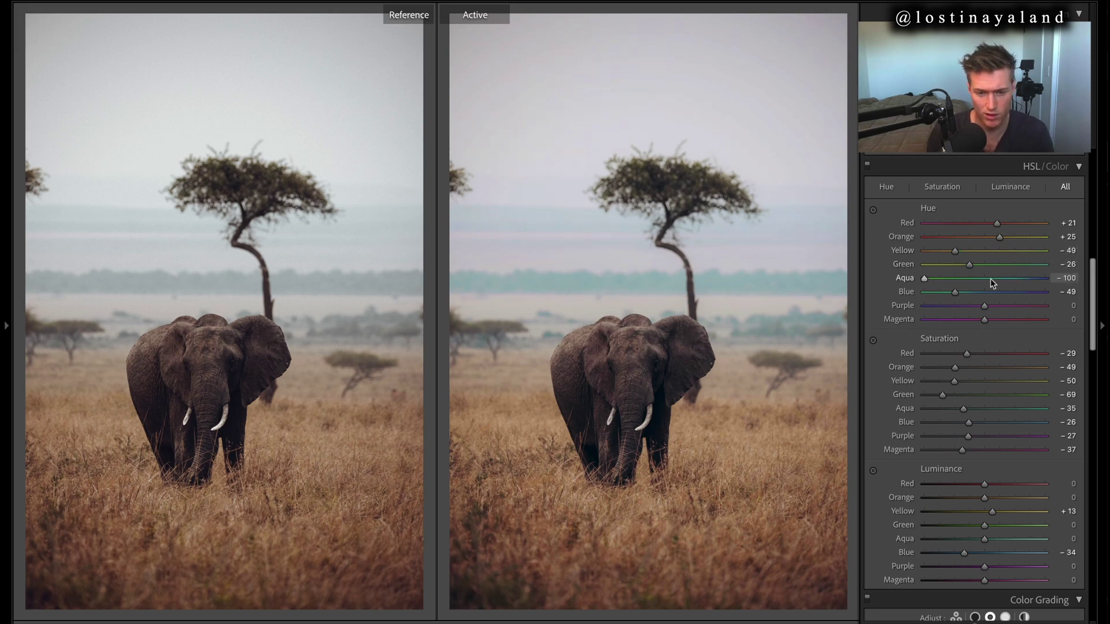
left_click_drag(1028, 280, 1026, 280)
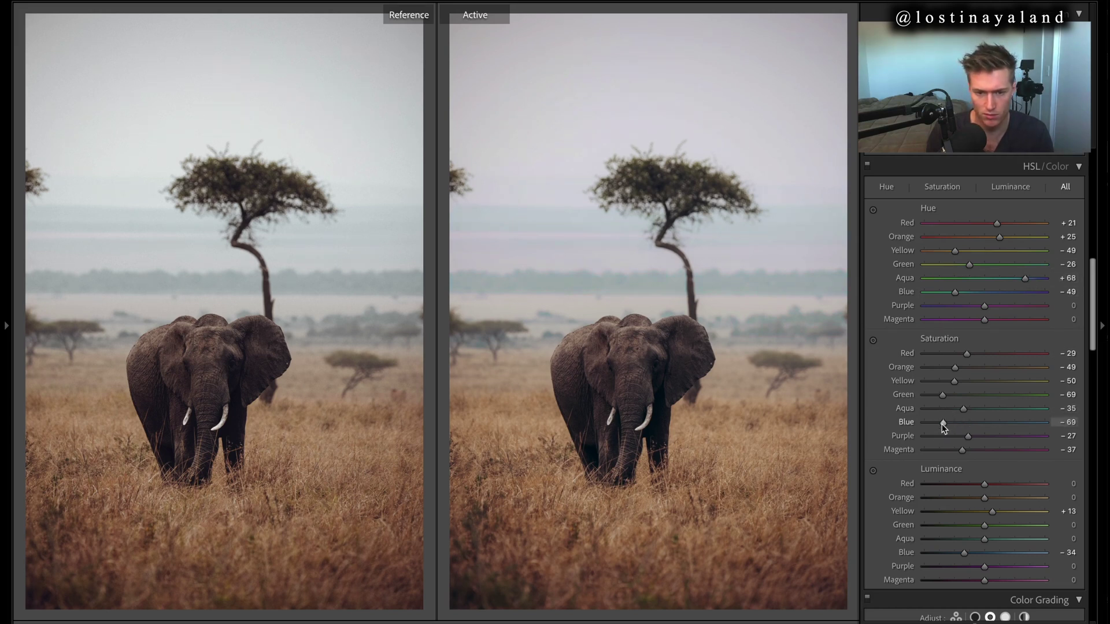
Set the HSL saturation of Aqua to -55, Blue to -61 and Red to -6.
left_click_drag(943, 424, 952, 410)
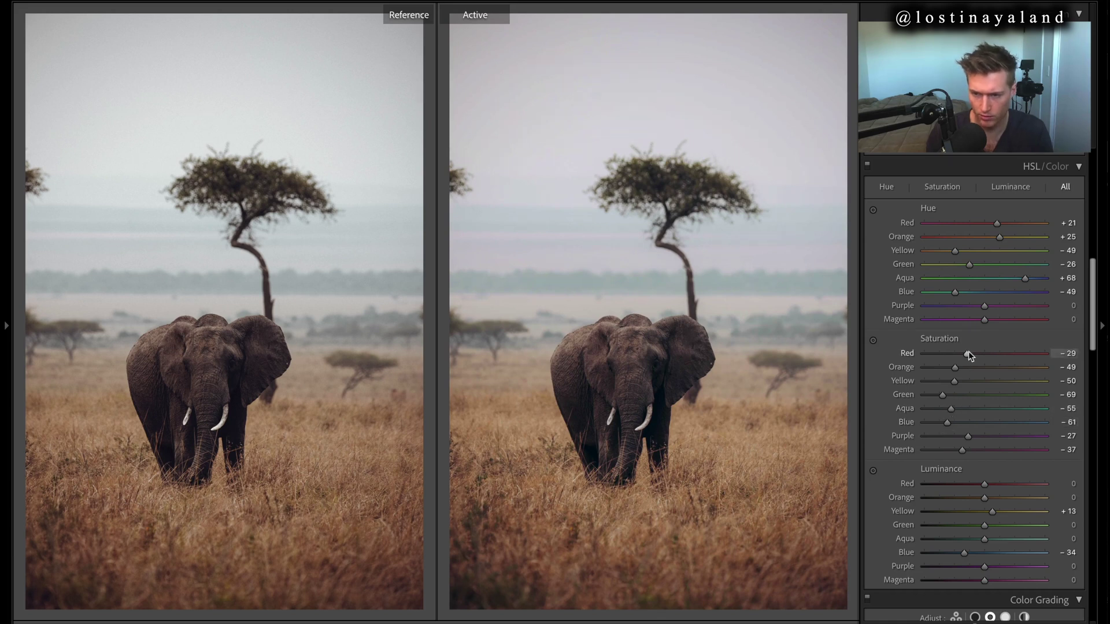
mouse_move(1021, 354)
left_mouse_down()
mouse_move(1019, 371)
mouse_move(1005, 364)
left_mouse_up()
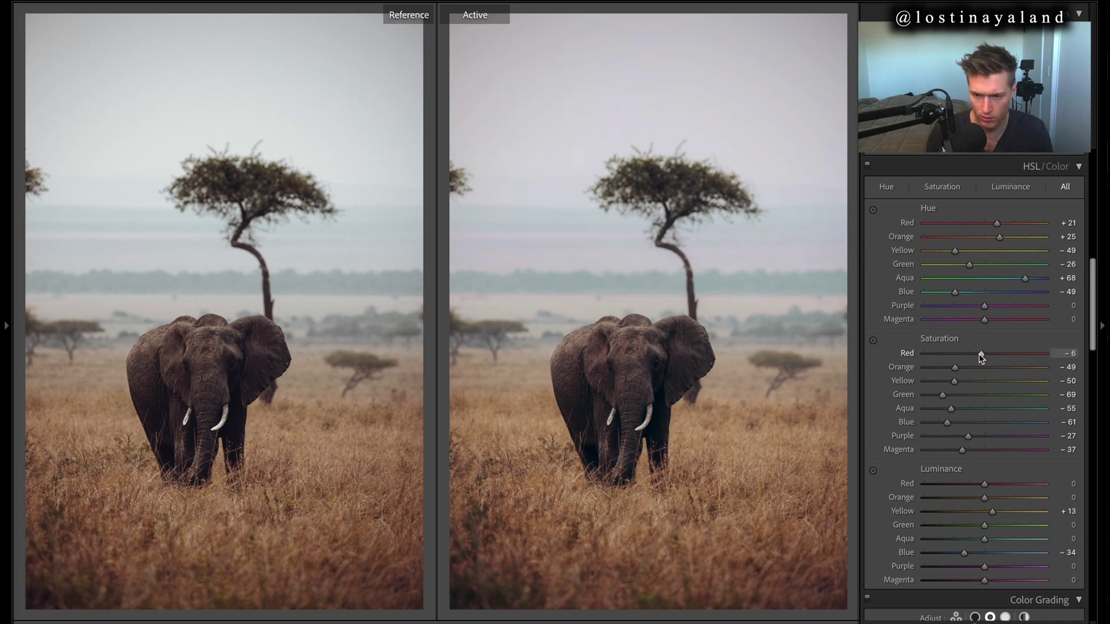
Set the sharpening Amount to 30 and its Masking to 65.
scroll(983, 382, "down", 10)
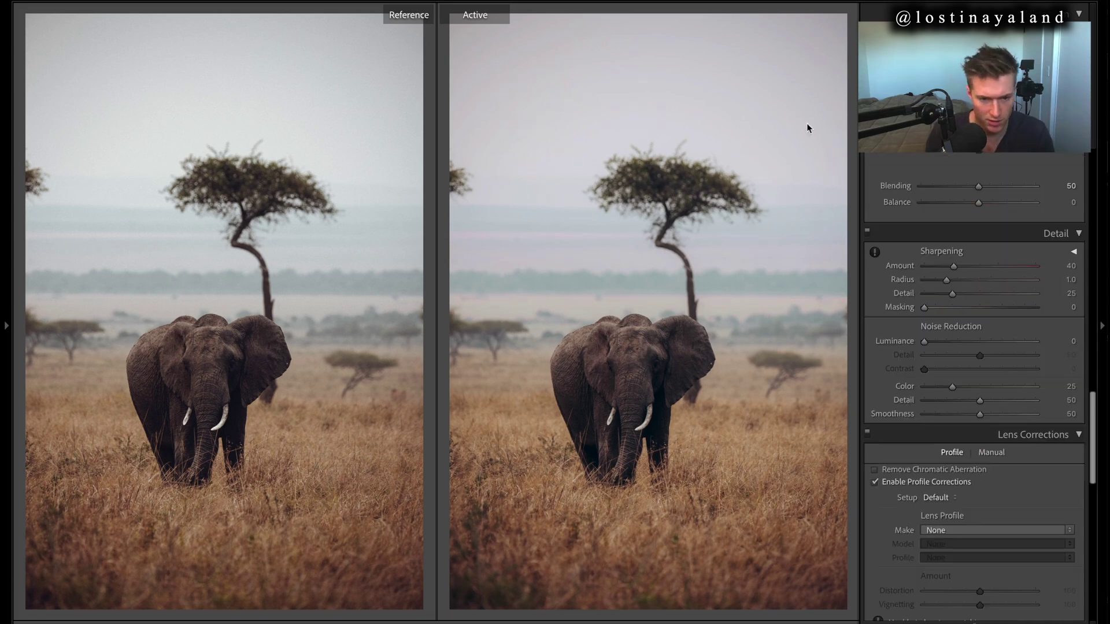
left_click(944, 266)
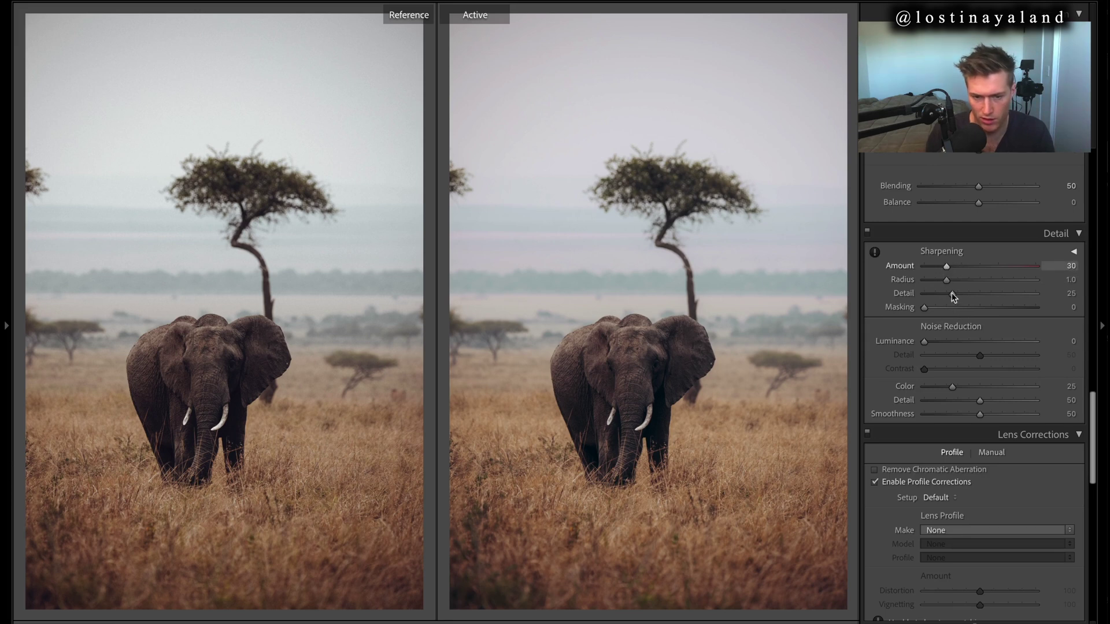
left_click(987, 308)
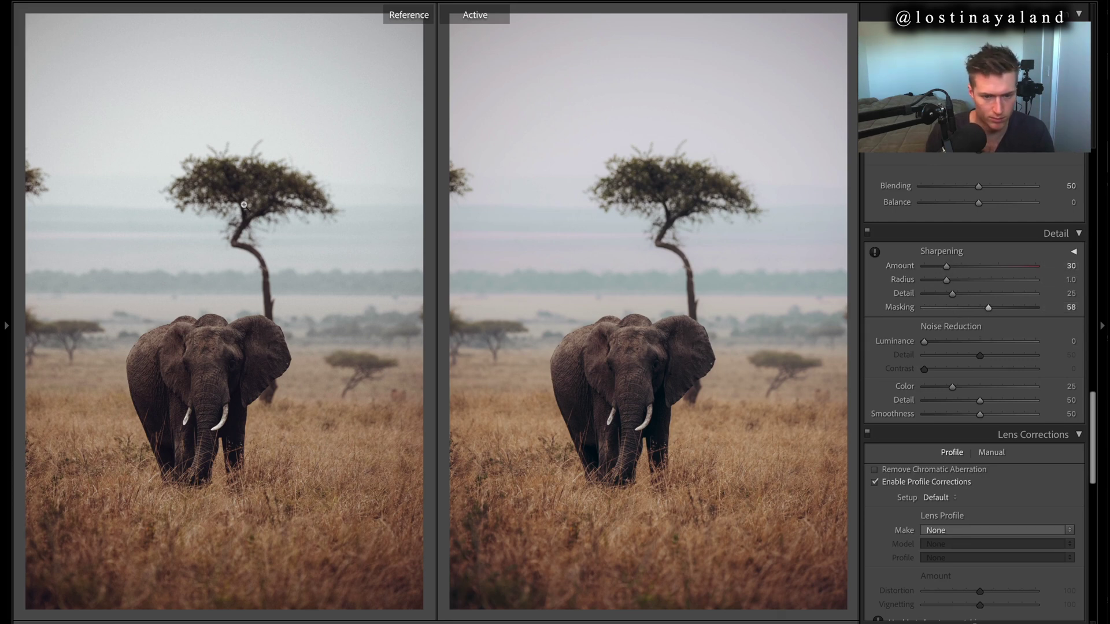
left_click(974, 308)
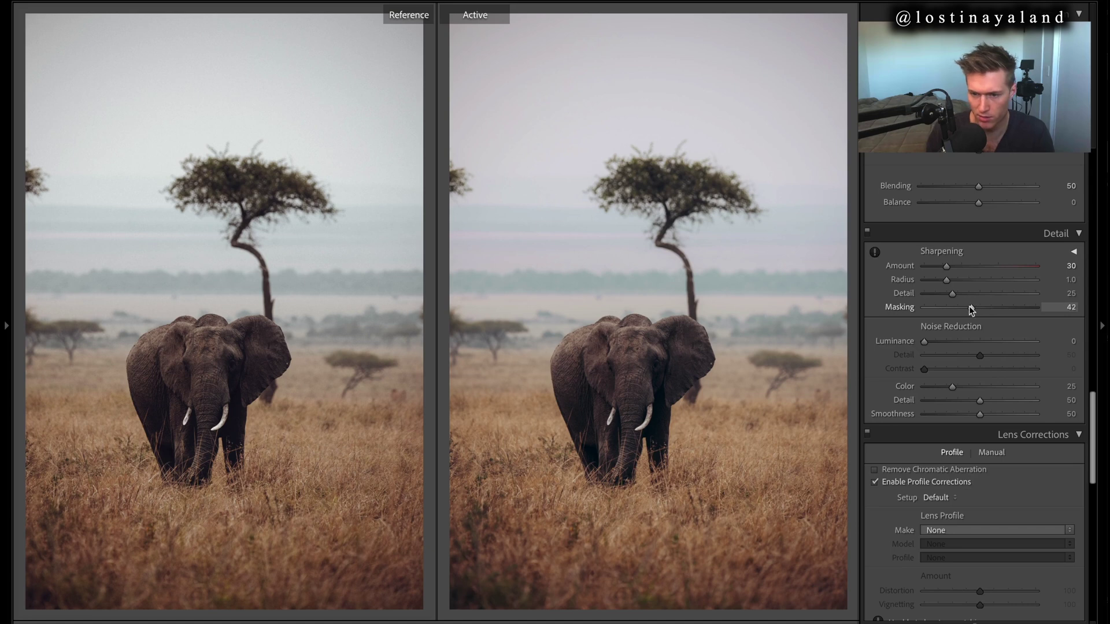
left_click_drag(971, 309, 997, 308)
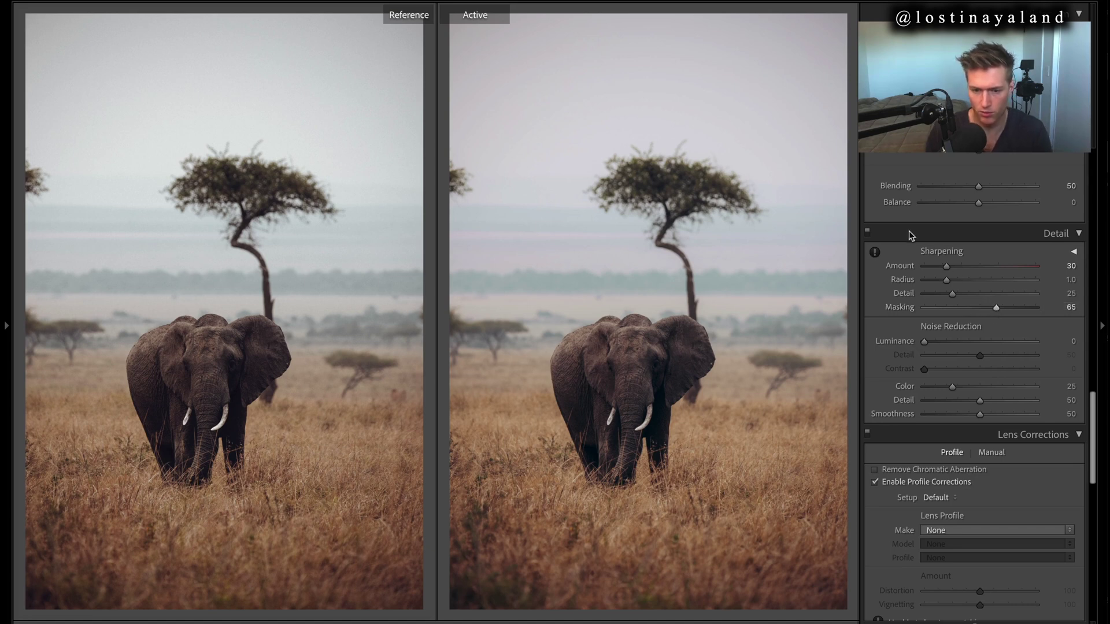
Set the sharpening Amount to 26.
left_click_drag(947, 266, 941, 267)
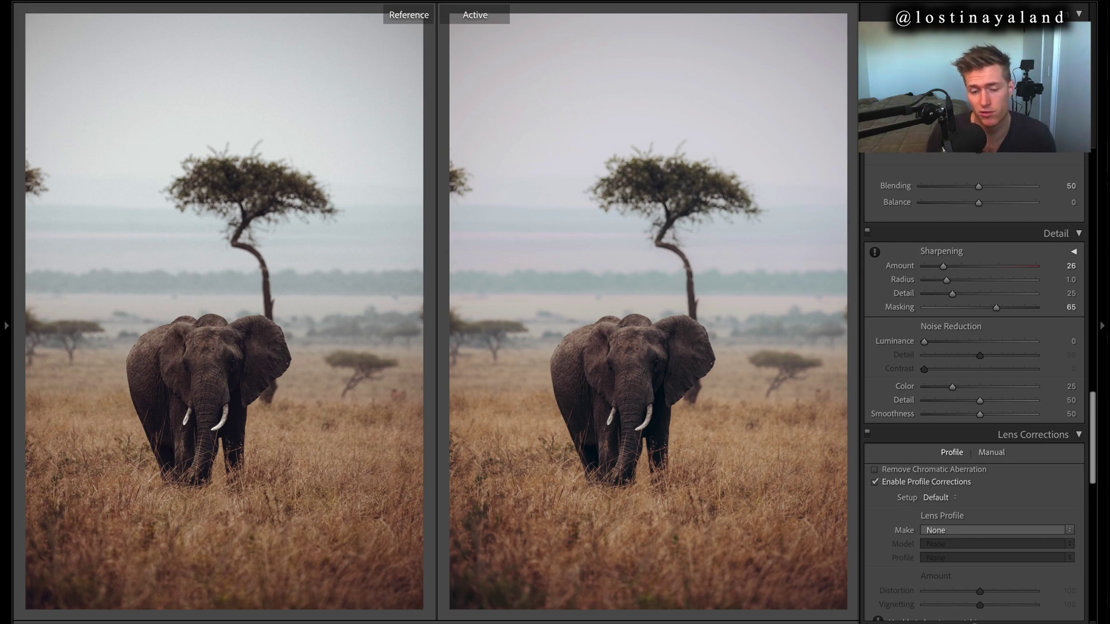
scroll(975, 388, "up", 15)
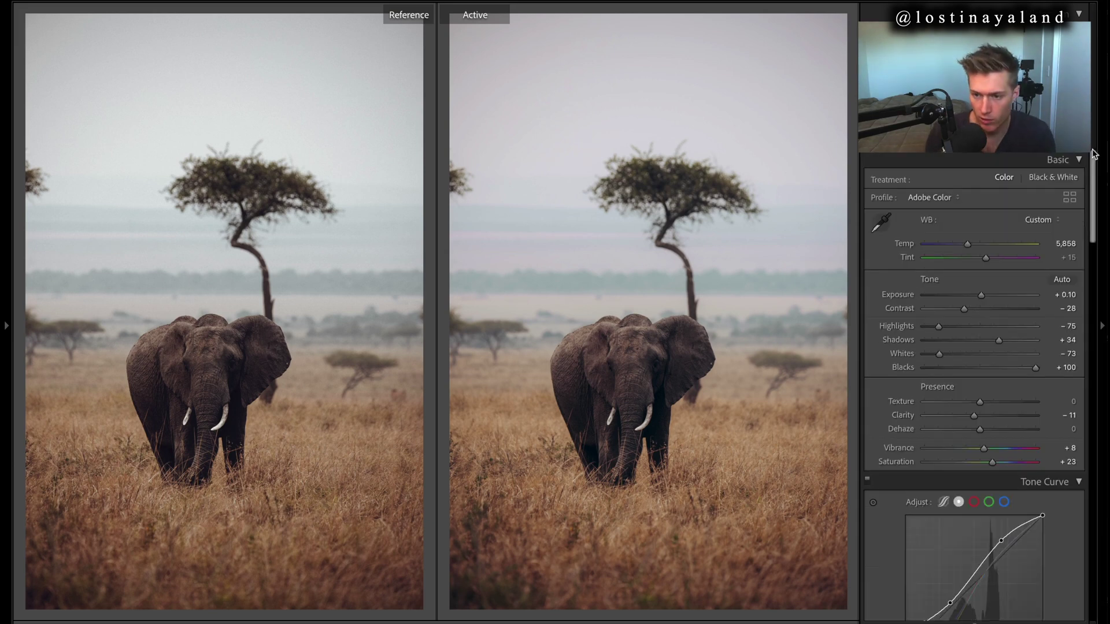
Try resetting the Calibration Shadows Tint to 0, and undo the tint changes.
scroll(975, 388, "down", 20)
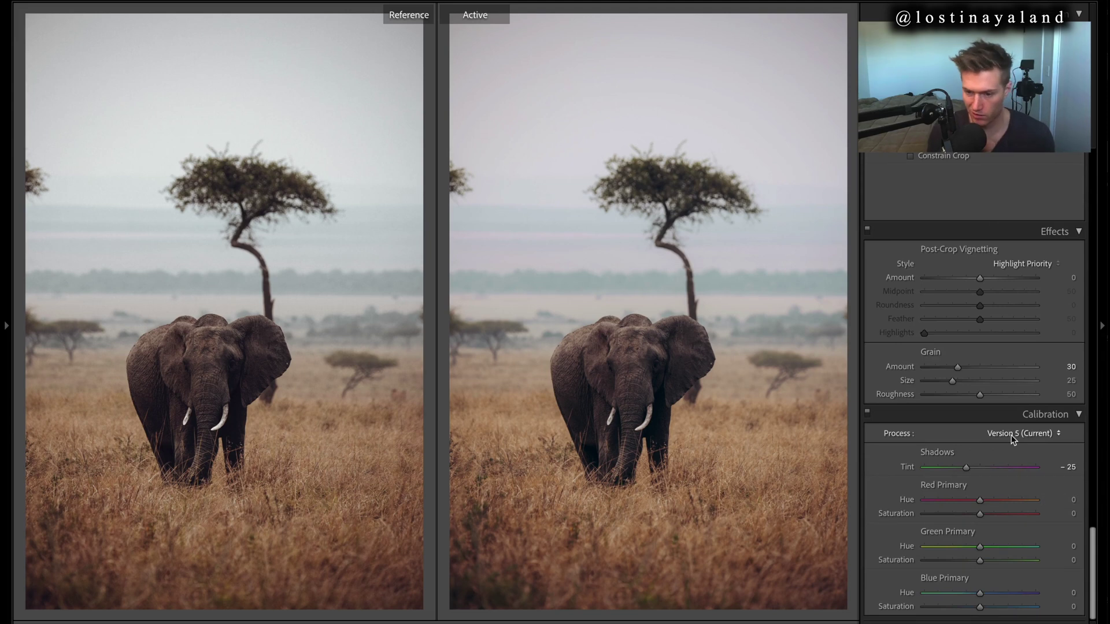
left_click_drag(965, 467, 967, 467)
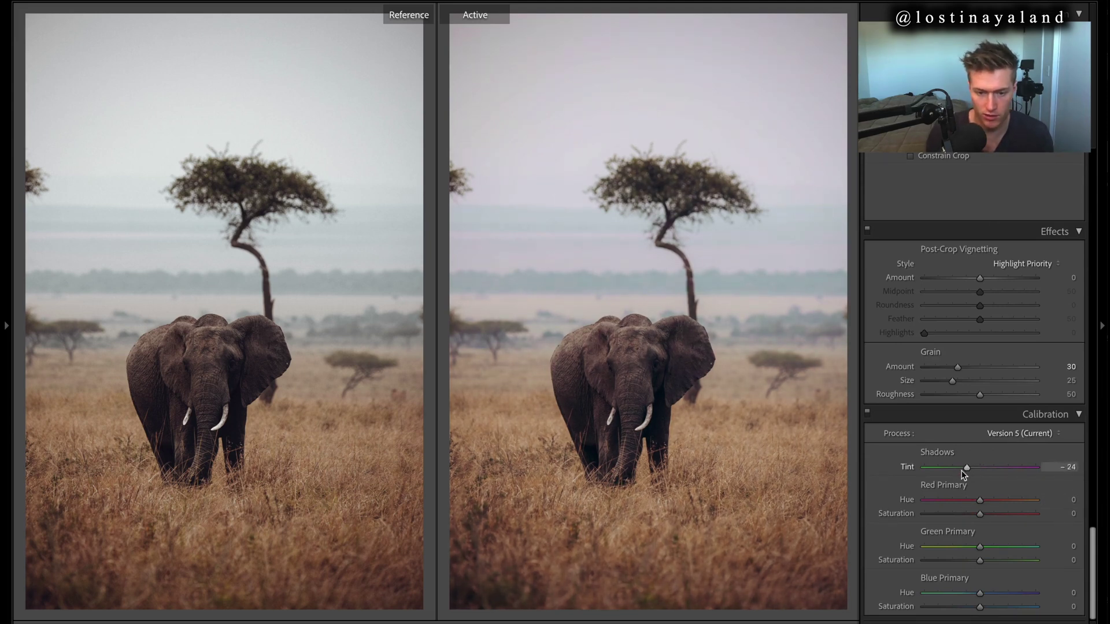
double_click(964, 467)
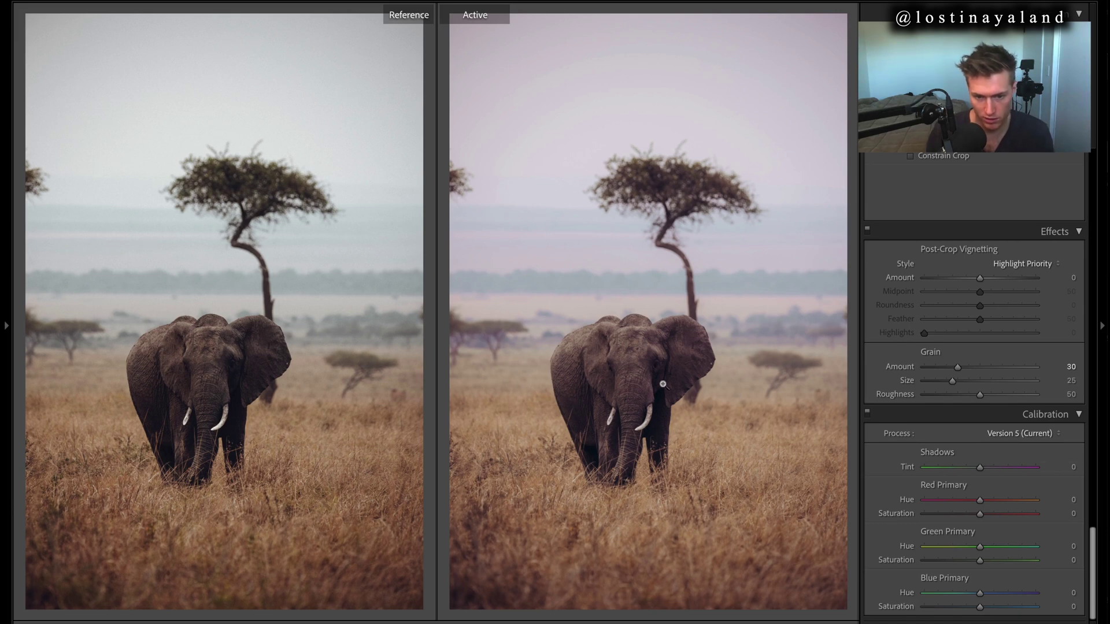
left_click(695, 386)
left_click(696, 391)
key("ctrl+z")
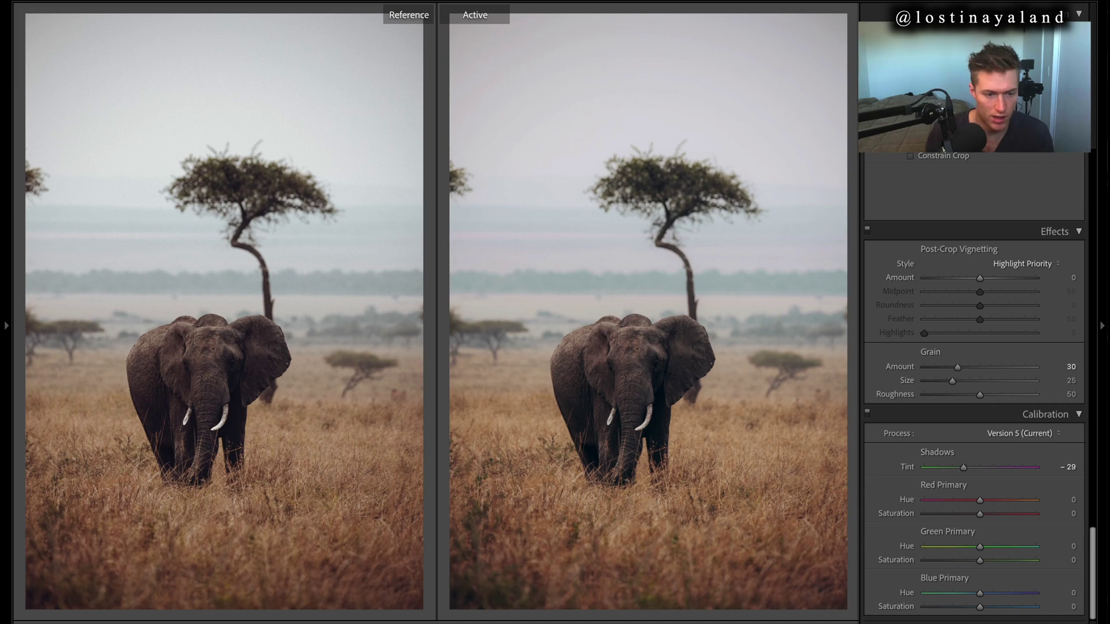
key("ctrl+z")
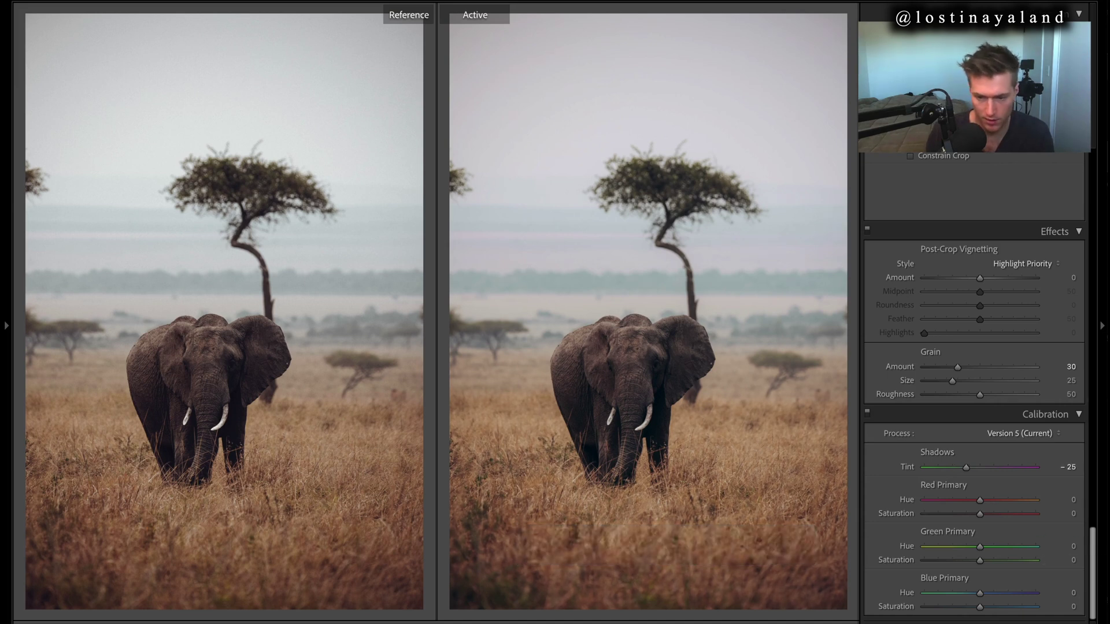
Try lowering the upper point of the tone curve and raising its black point, undoing each change.
left_click_drag(1093, 546, 1094, 186)
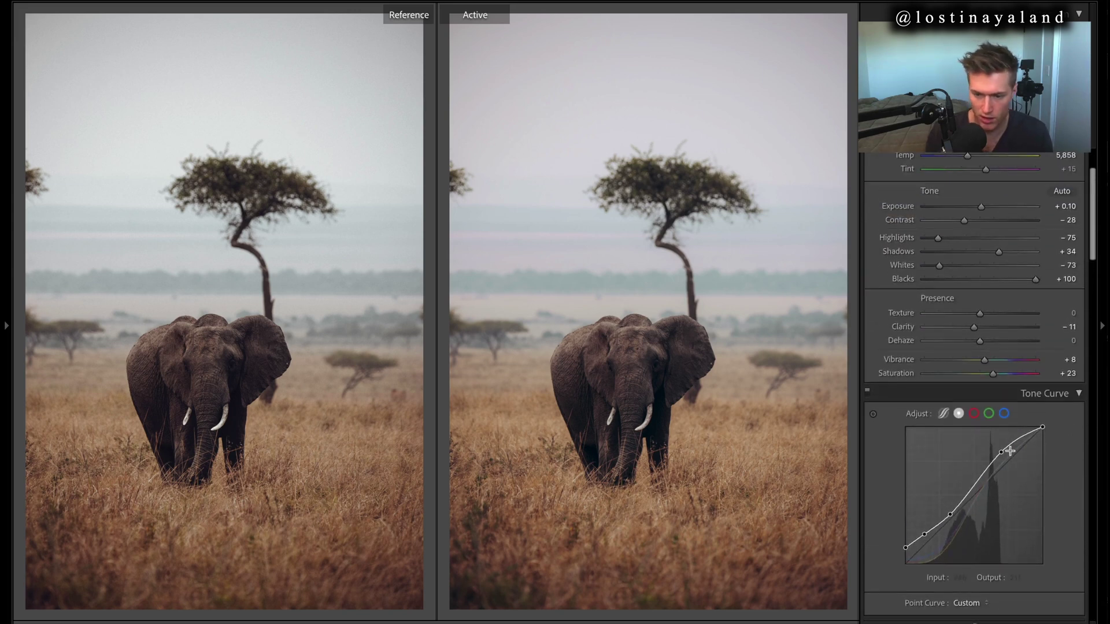
mouse_move(996, 454)
left_mouse_down()
mouse_move(1003, 462)
mouse_move(997, 454)
left_mouse_up()
key("ctrl+z")
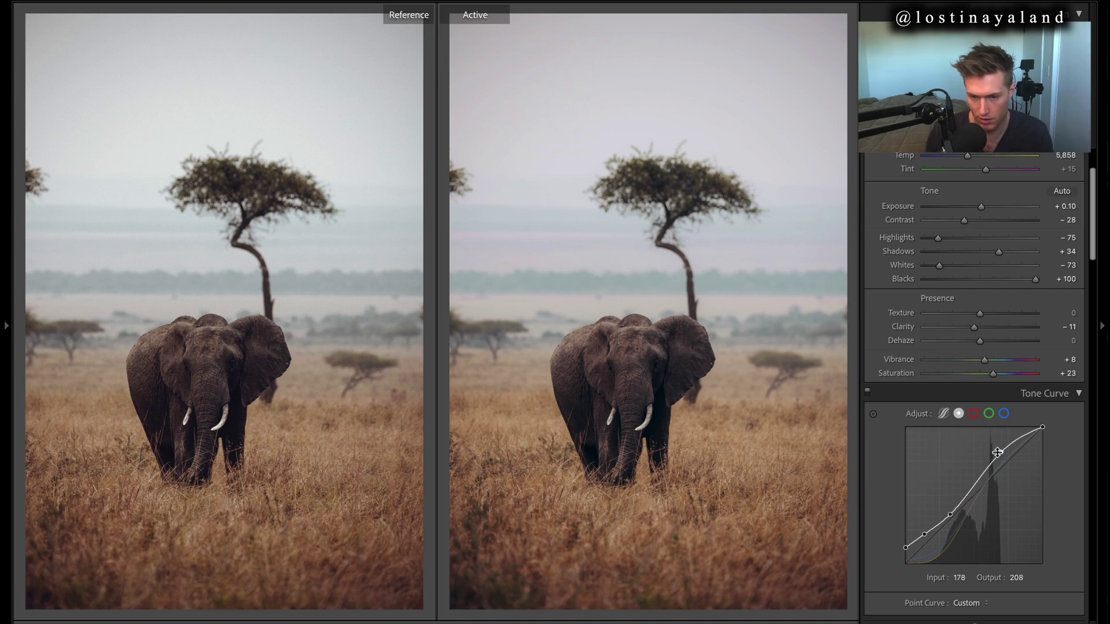
left_click_drag(998, 453, 1005, 463)
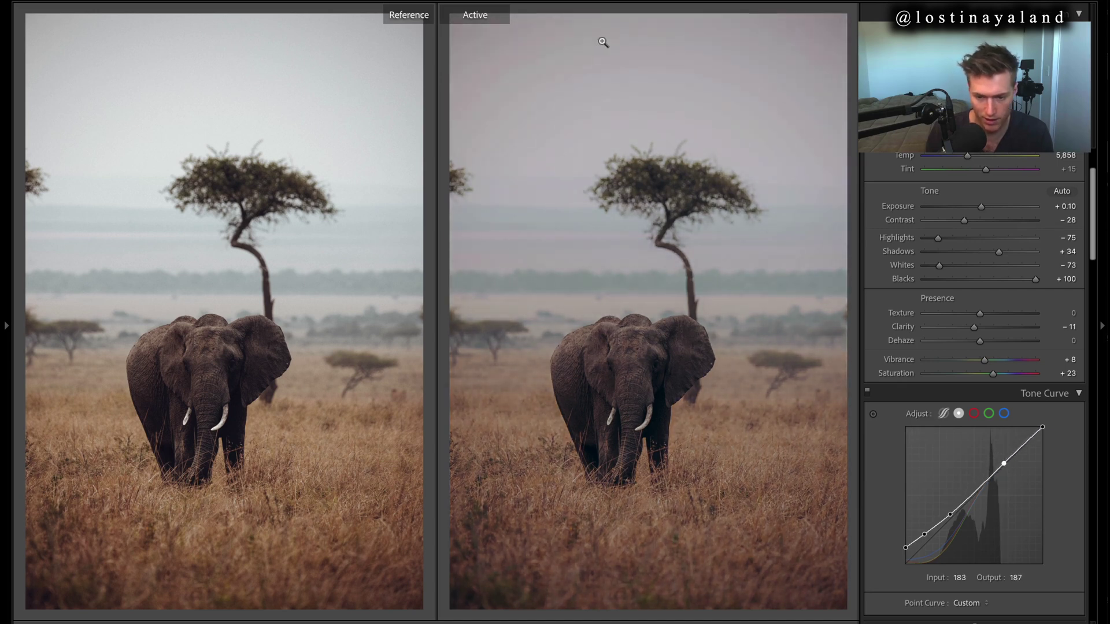
key("ctrl+z")
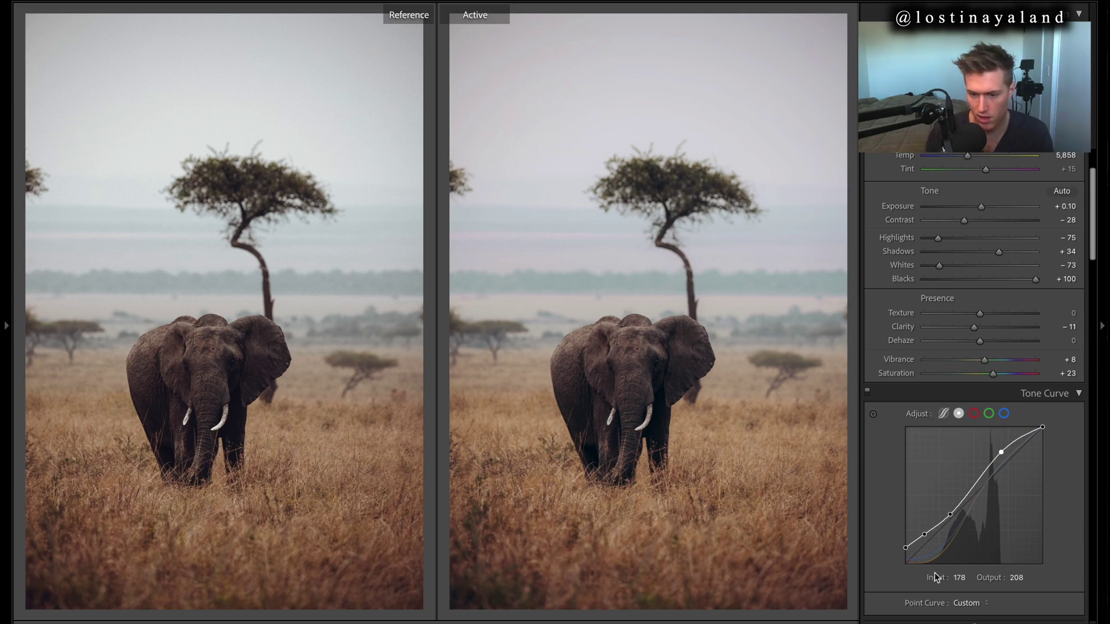
mouse_move(903, 550)
left_mouse_down()
mouse_move(893, 531)
mouse_move(903, 530)
left_mouse_up()
key("ctrl+z")
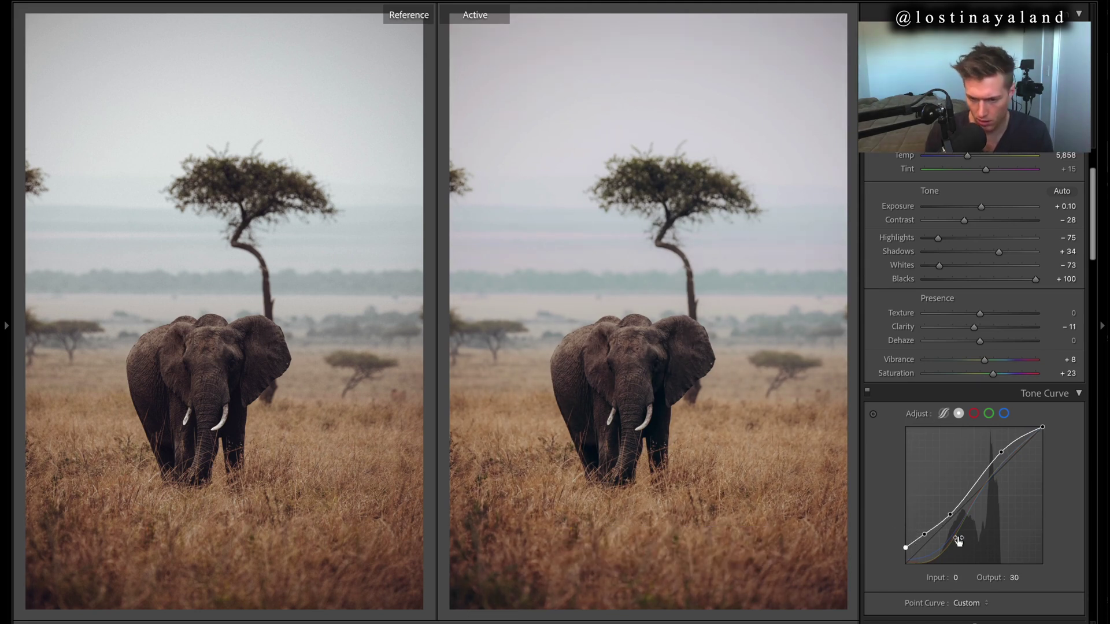
Review the red, green and blue channel curves and the parametric tone curve.
left_click(975, 413)
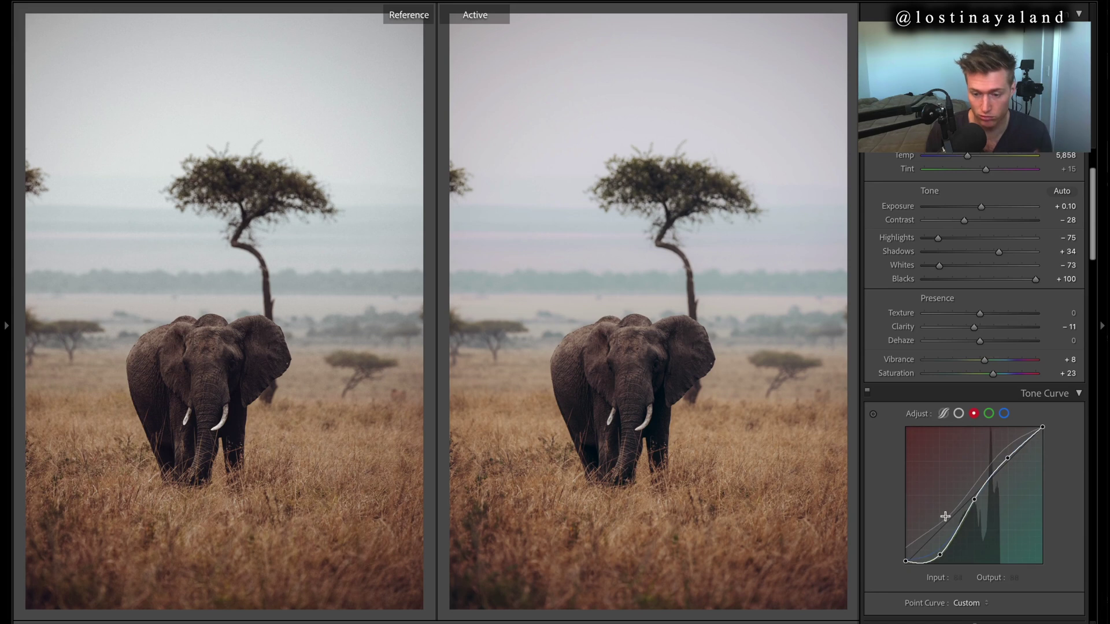
left_click(989, 414)
left_click(1004, 413)
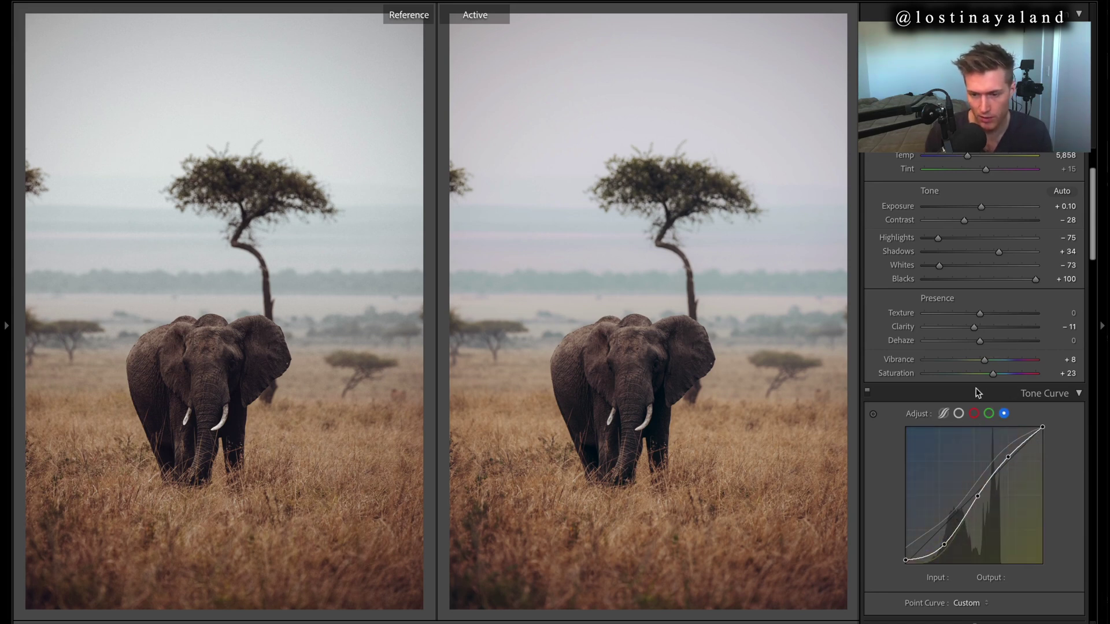
left_click(945, 414)
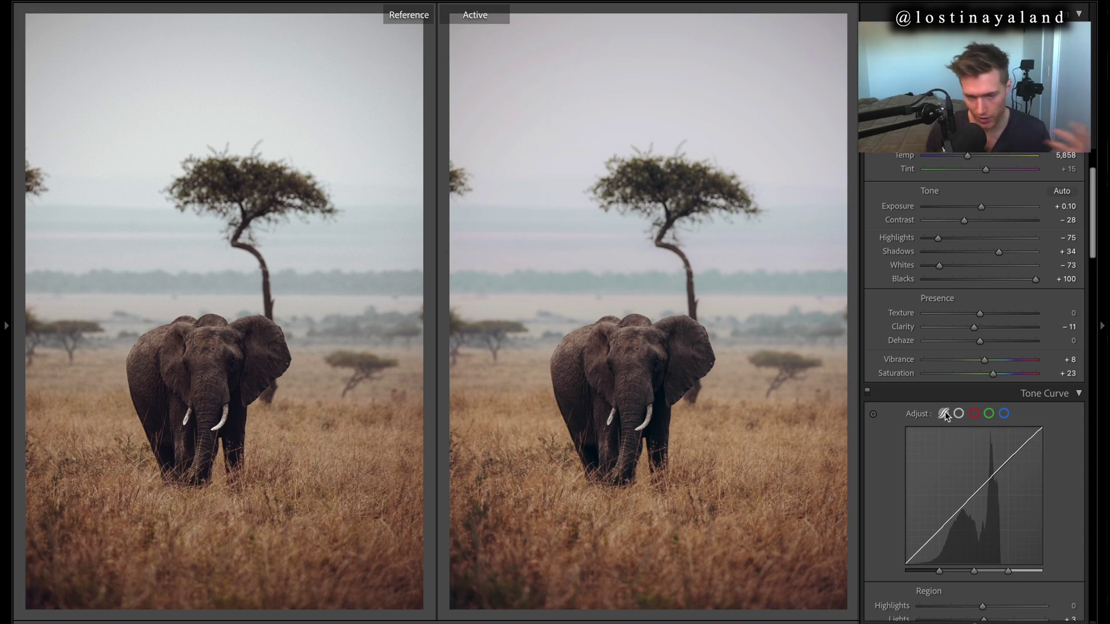
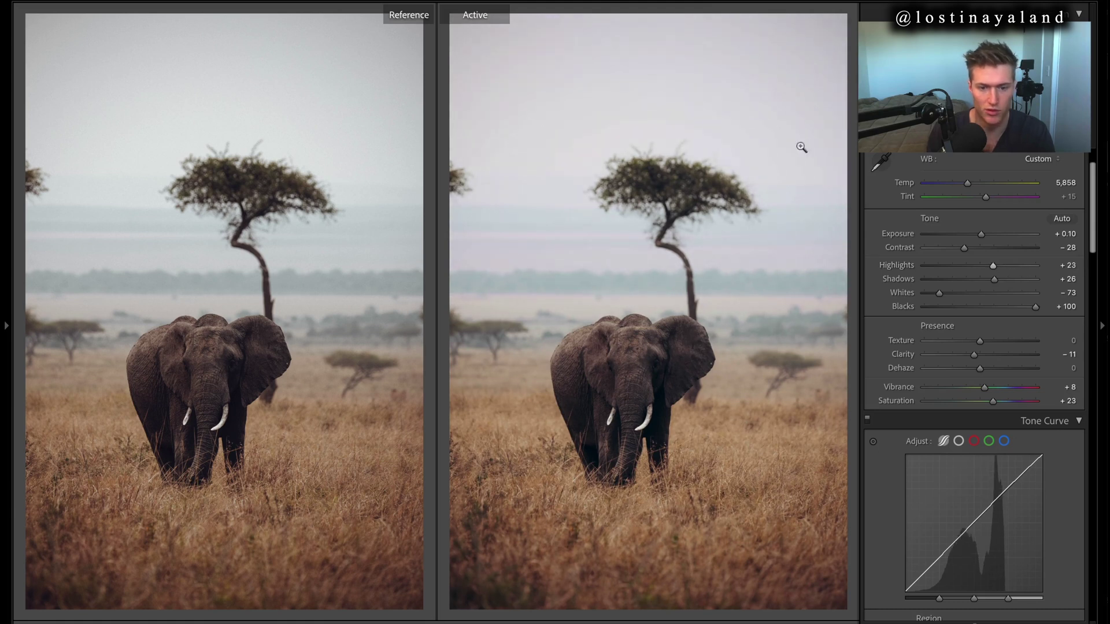
Set the Highlights to -4 and the Whites to -79 to match the reference sky.
left_click_drag(939, 293, 922, 293)
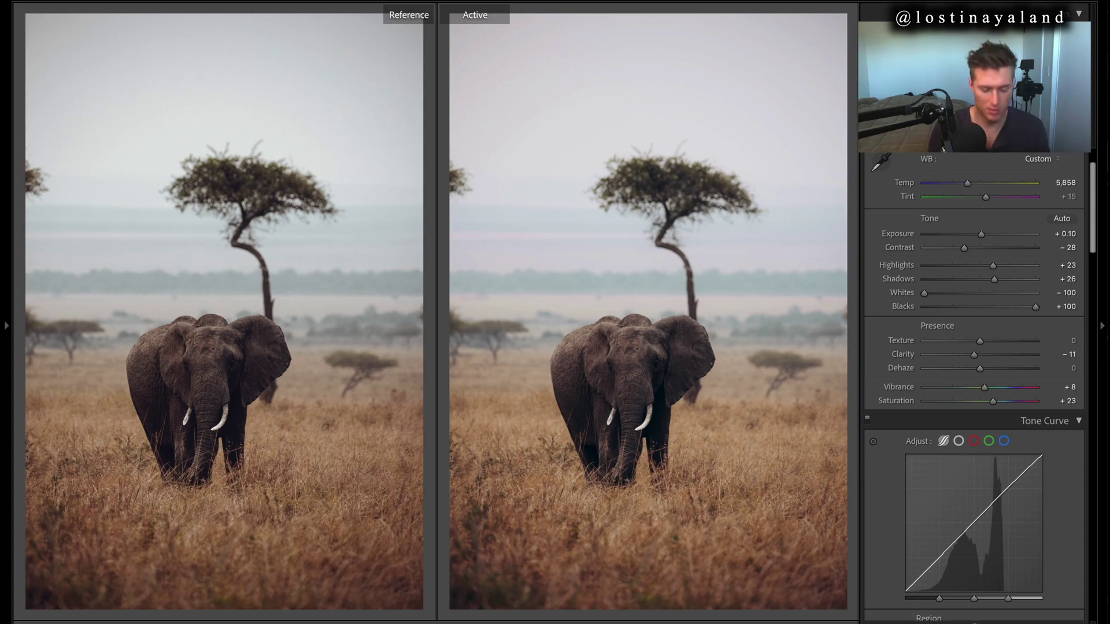
key("ctrl+z")
key("ctrl+z")
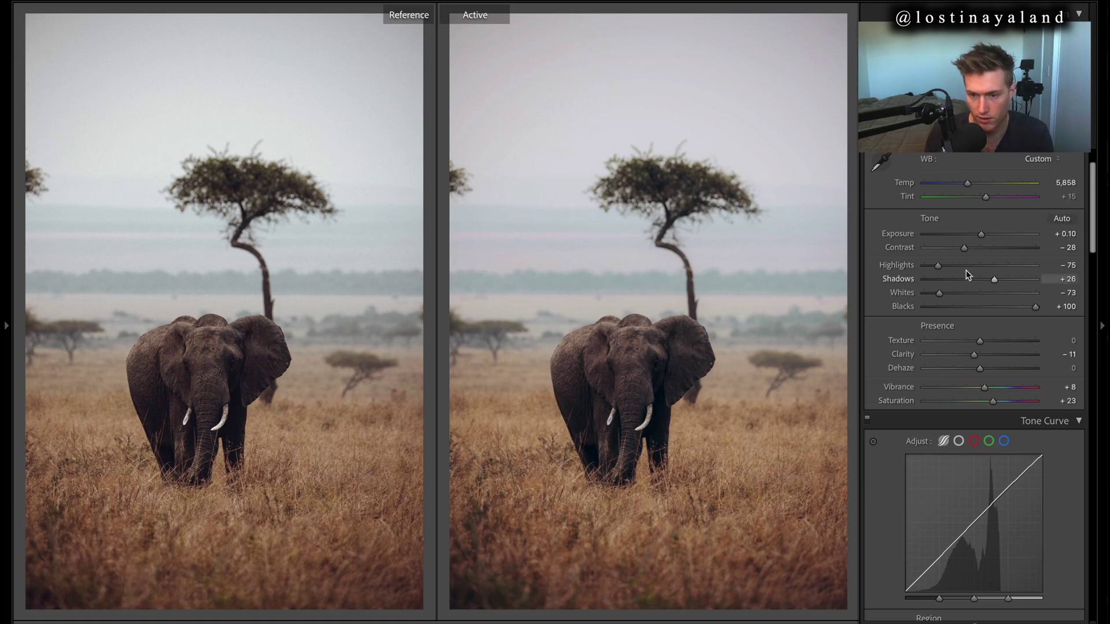
left_click(984, 265)
left_click_drag(982, 266, 978, 265)
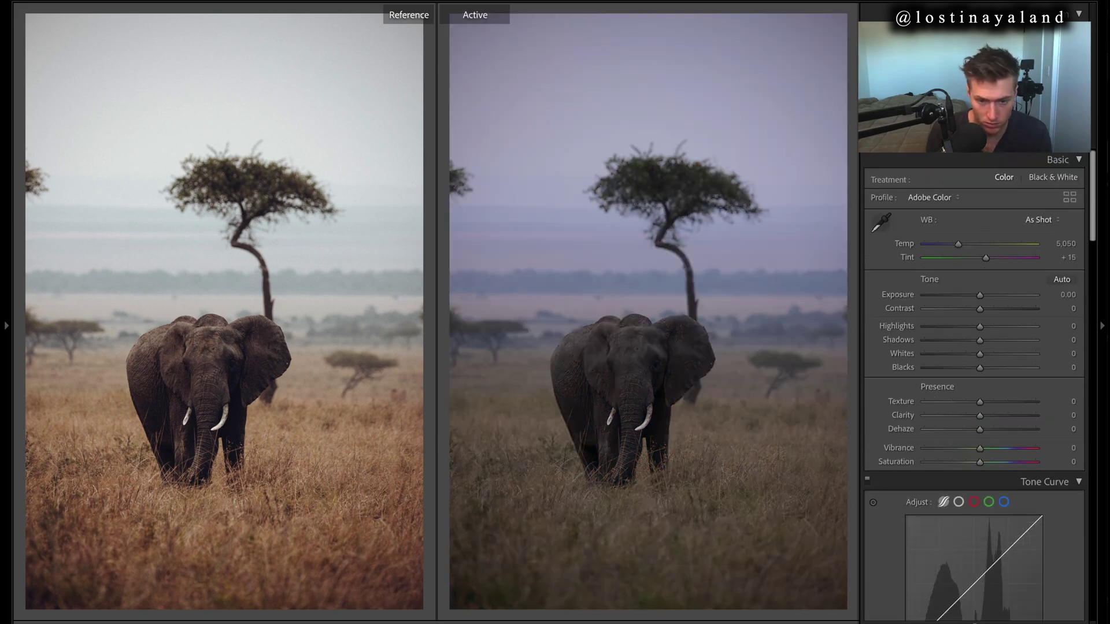
Compare the edit with the unedited photo by undoing and redoing the settings reset, ending on the edited version.
key("ctrl+z")
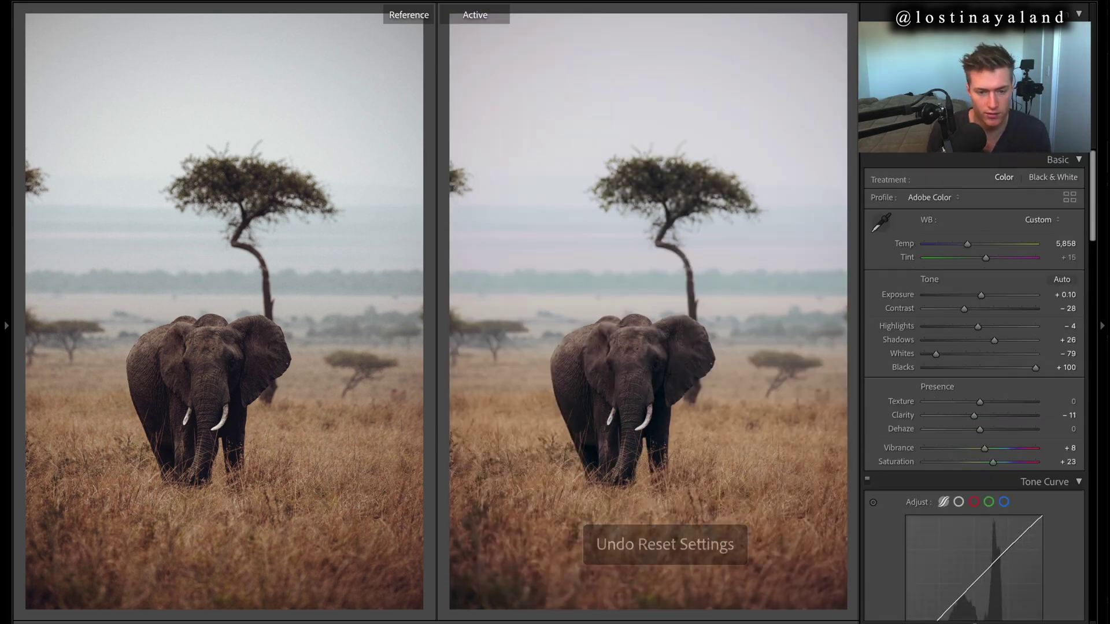
key("ctrl+shift+z")
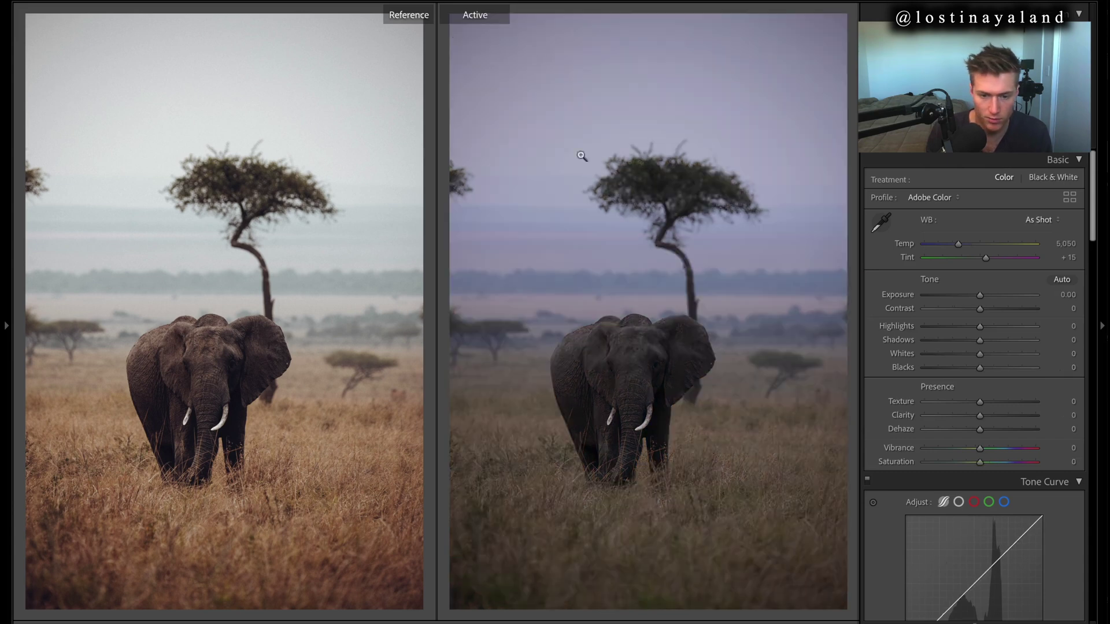
key("ctrl+z")
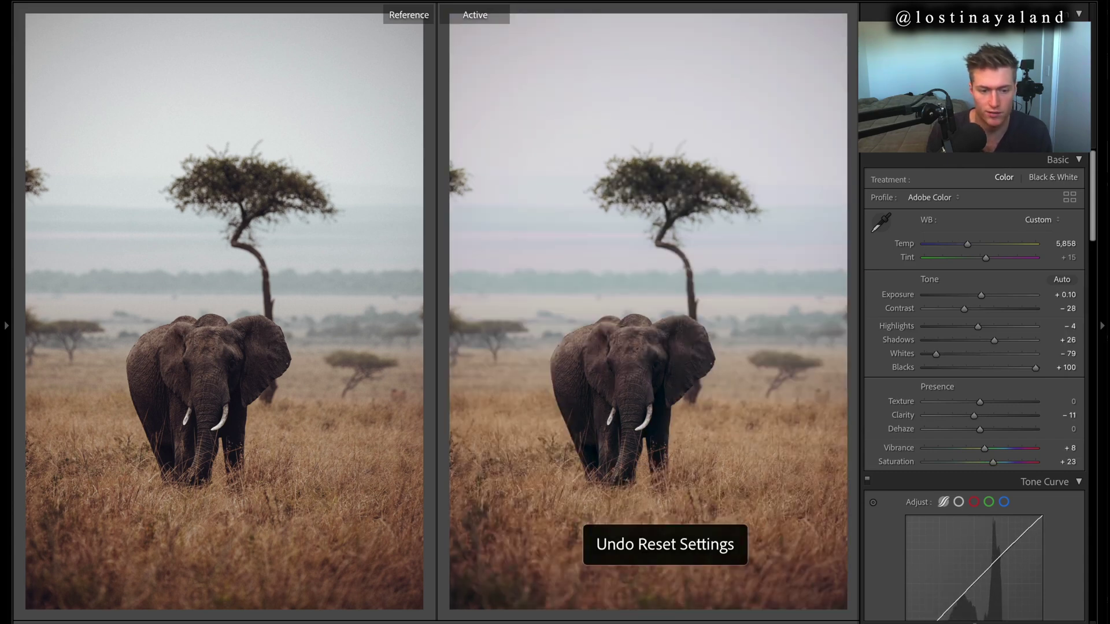
Review the tone curves and the HSL hue, saturation and luminance settings of the edited photo.
scroll(974, 387, "down", 4)
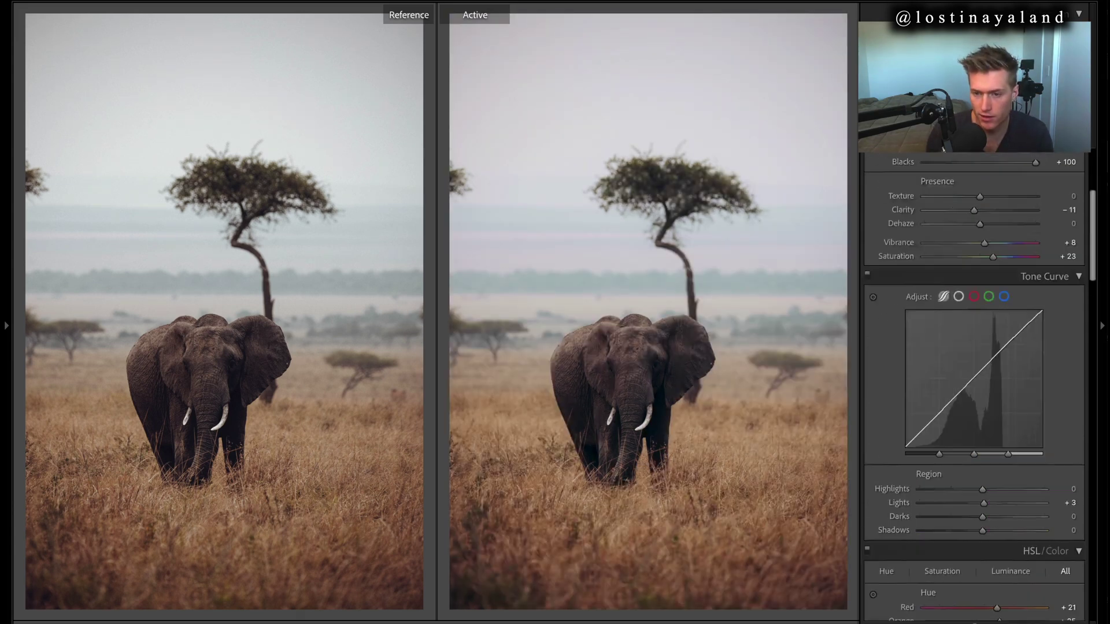
scroll(974, 376, "up", 3)
left_click(959, 420)
left_click(974, 420)
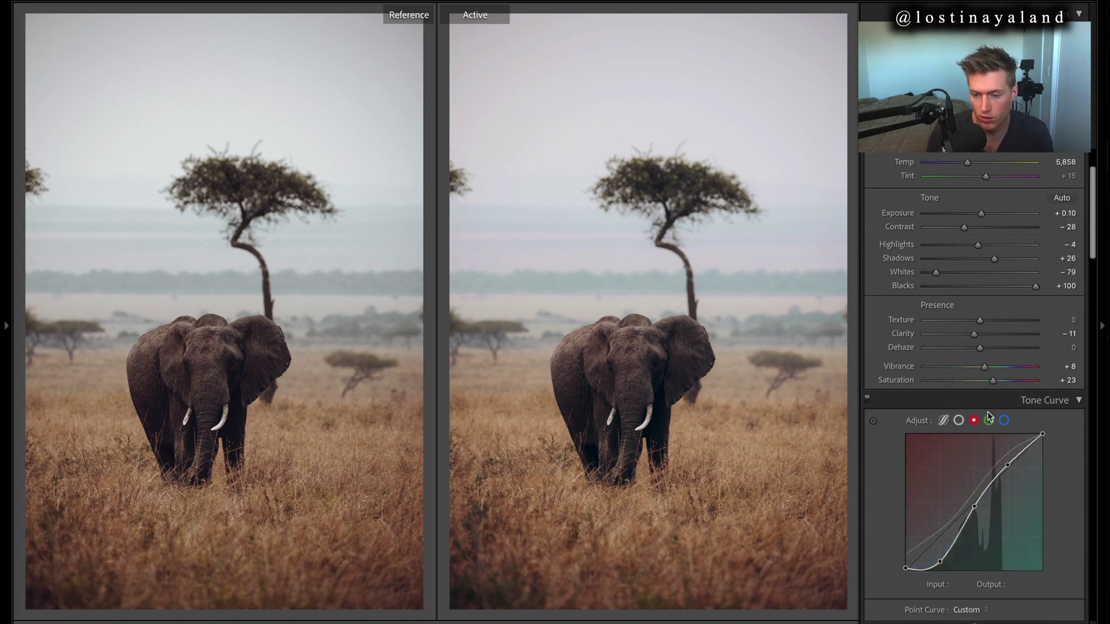
scroll(990, 413, "down", 6)
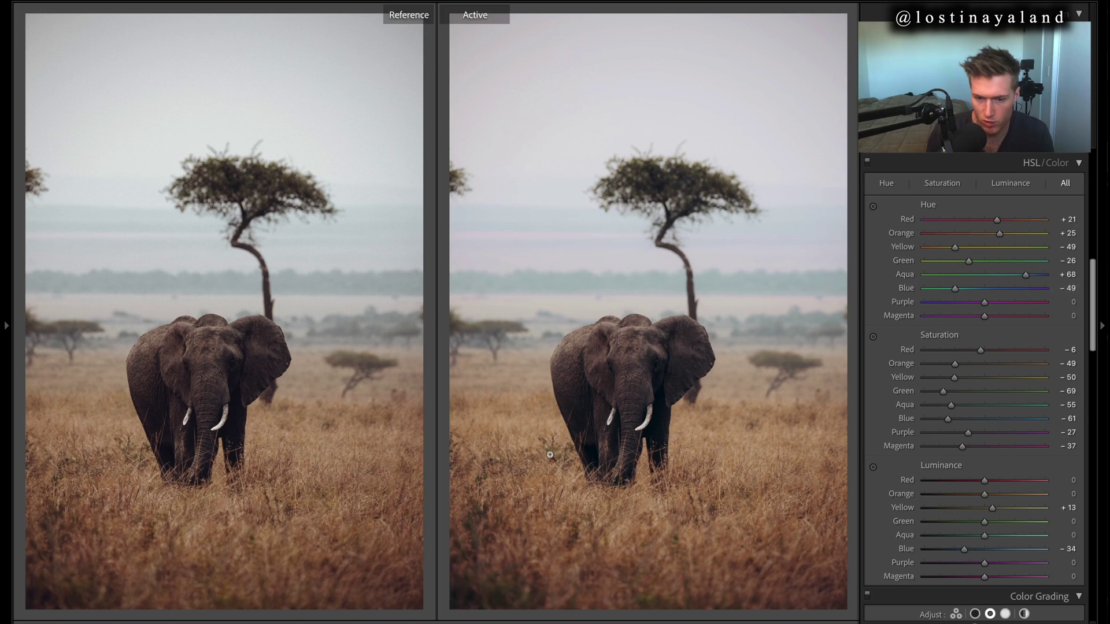
scroll(1099, 322, "down", 2)
scroll(1098, 322, "up", 10)
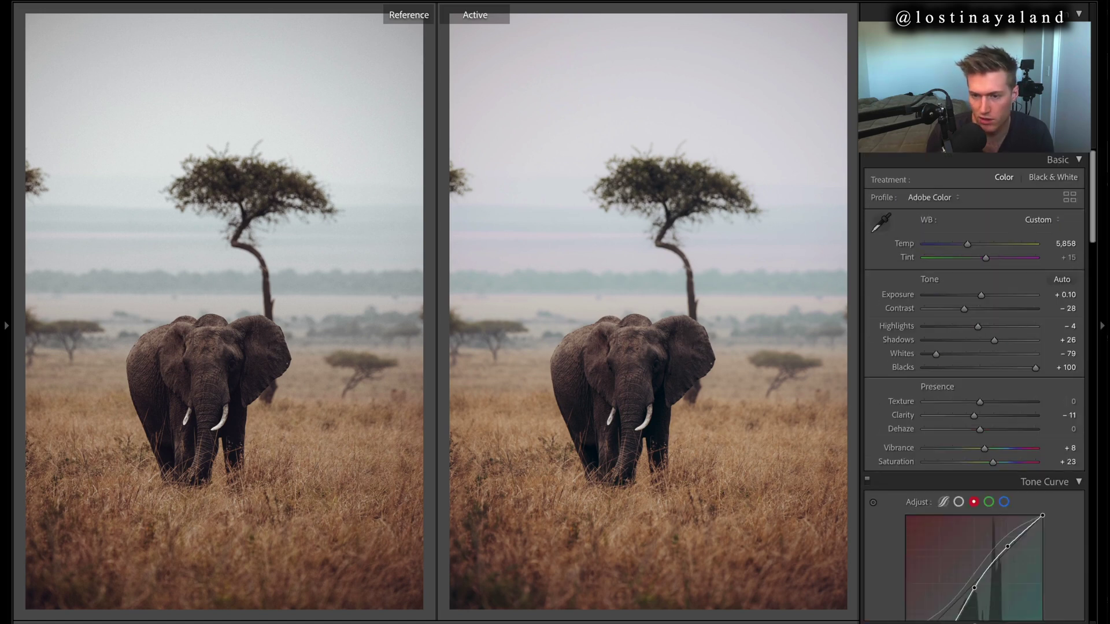
Set the Shadows to +24.
mouse_move(1035, 368)
left_mouse_down()
mouse_move(995, 367)
mouse_move(1035, 367)
left_mouse_up()
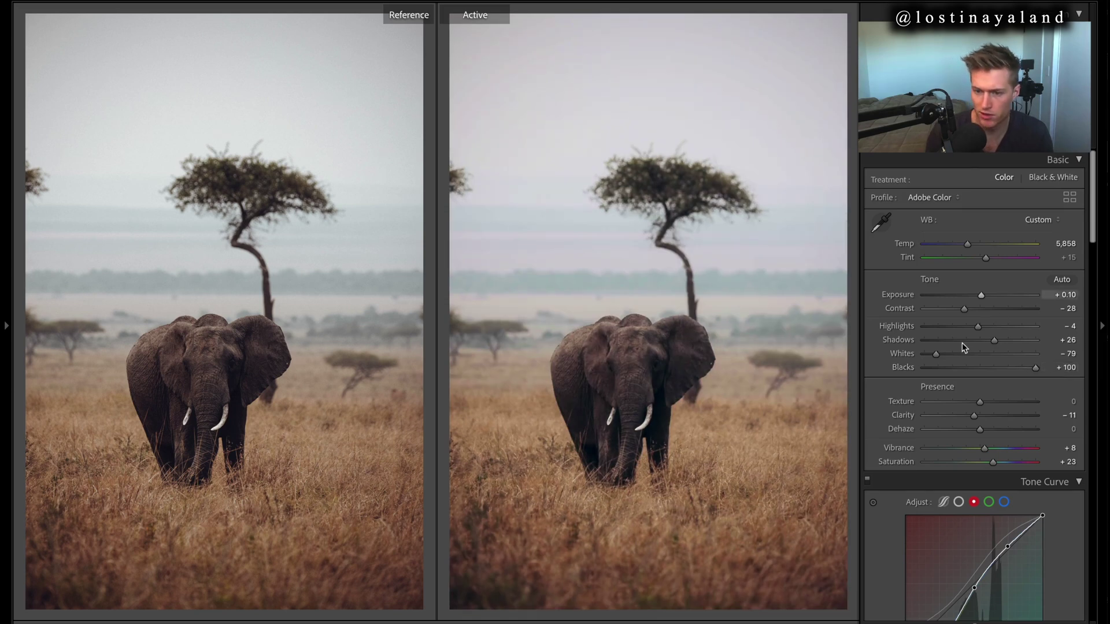
key("Down")
key("Down")
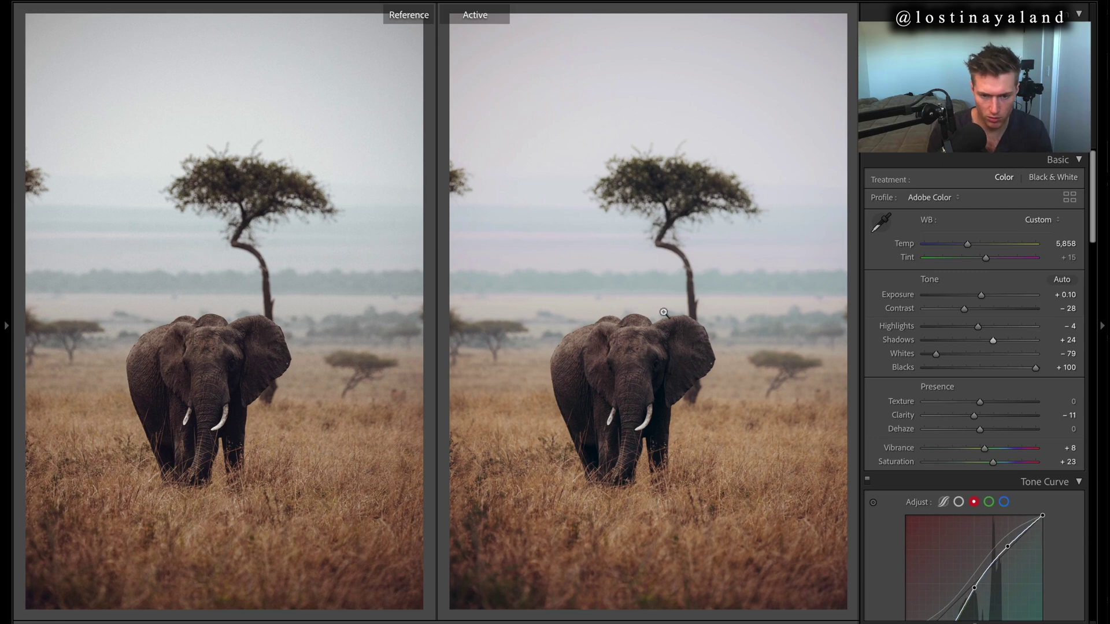
Copy the develop settings of the finished elephant-and-tree photo.
right_click(682, 199)
mouse_move(743, 205)
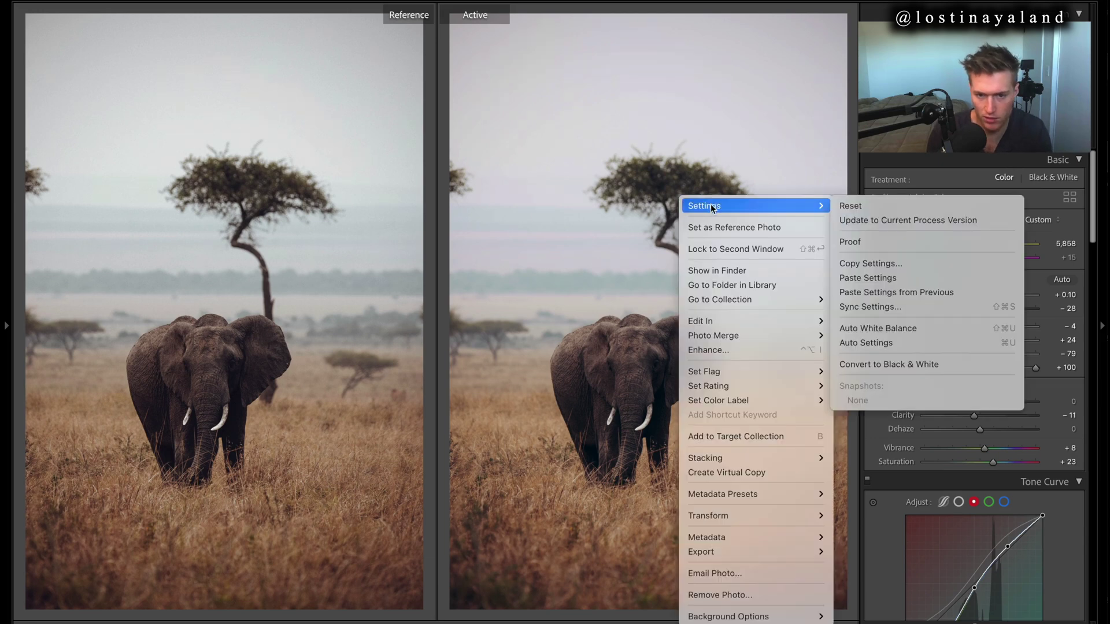
left_click(955, 266)
left_click(1067, 352)
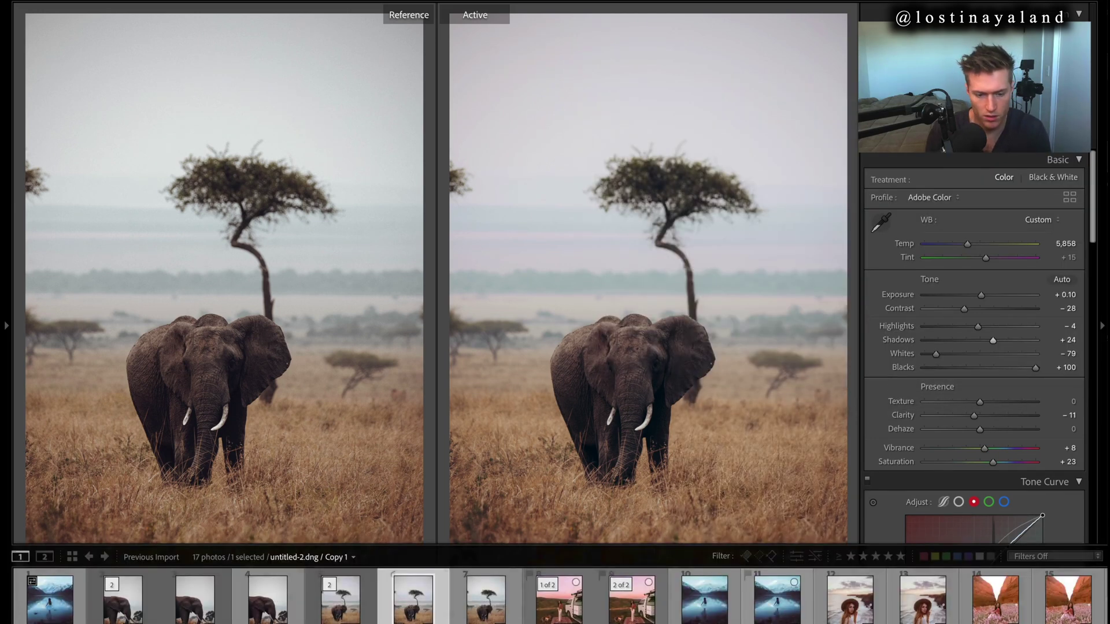
Paste the copied settings onto the raw side-profile elephant photo beside its reference, and set its white balance Temp to 5,657.
left_click(274, 606)
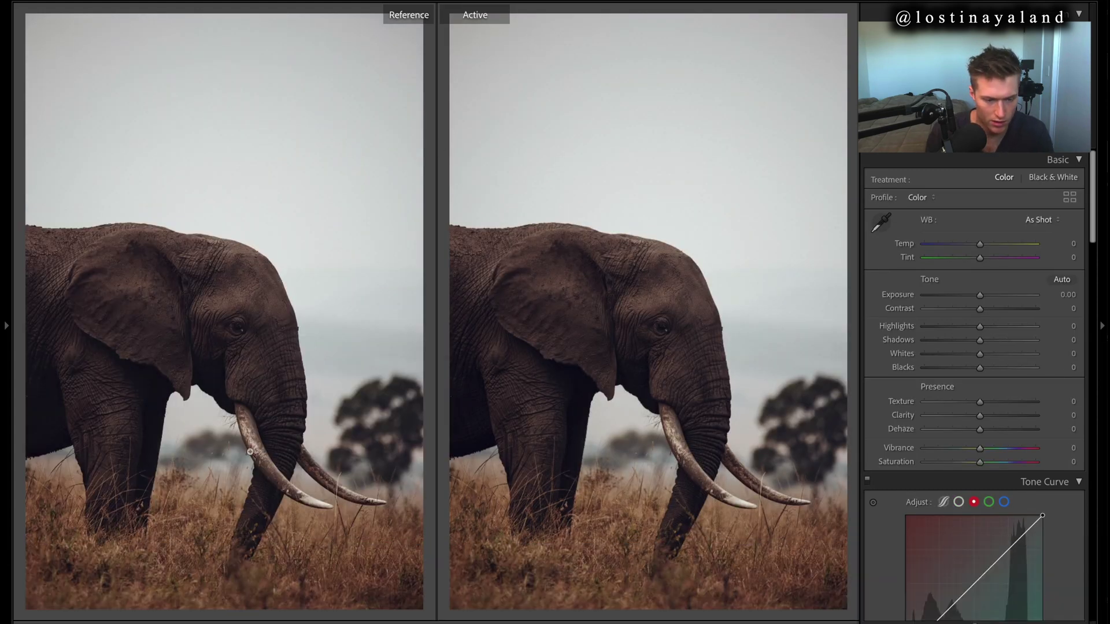
mouse_move(197, 618)
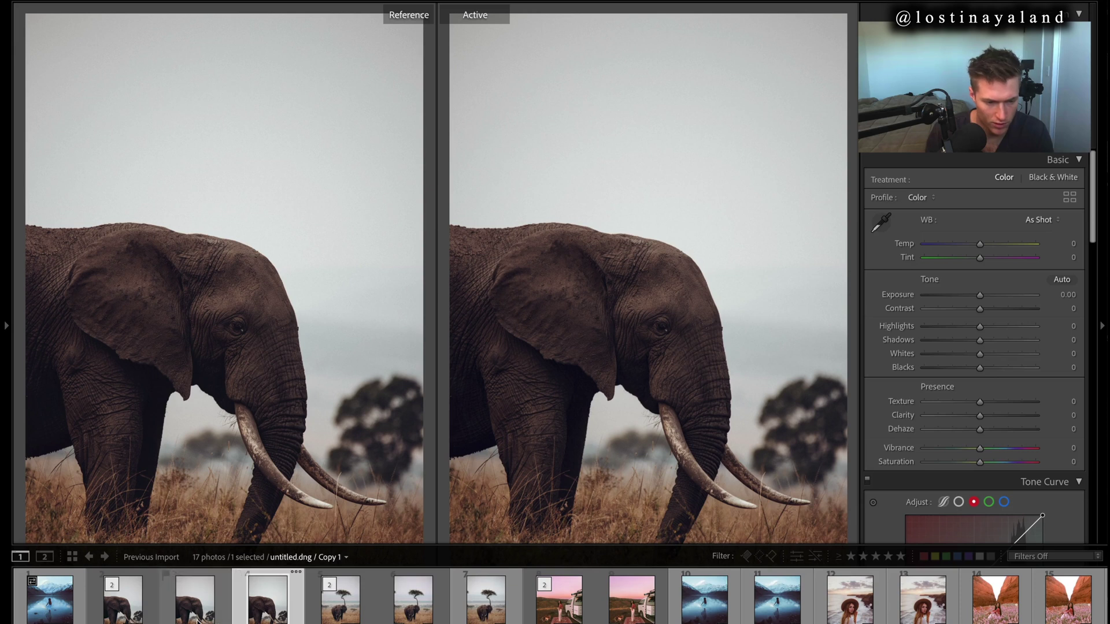
right_click(723, 87)
left_click(992, 168)
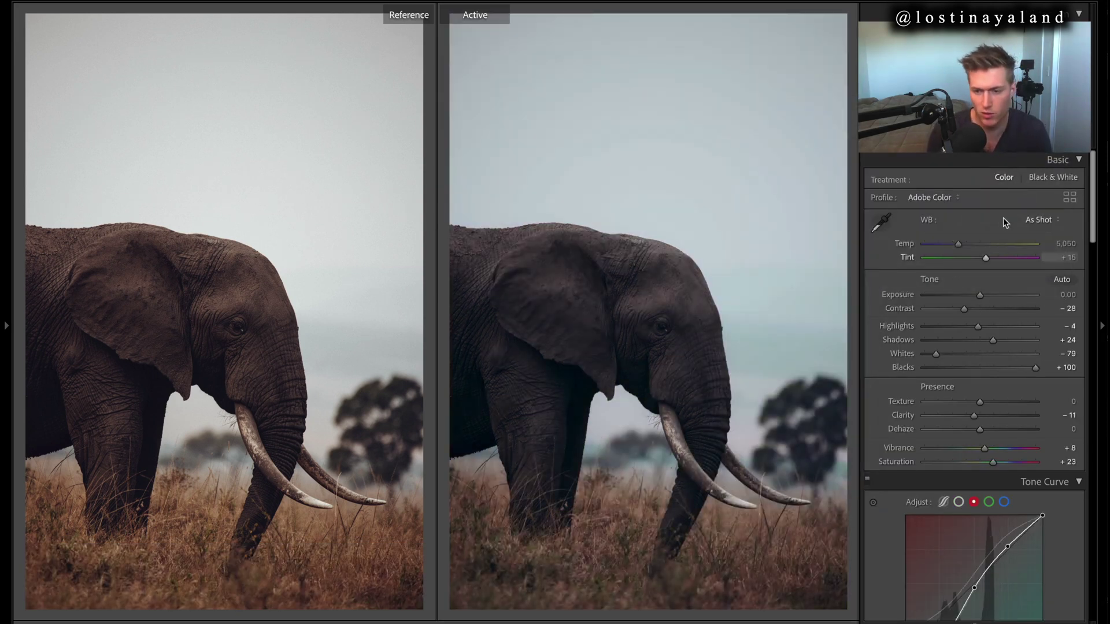
left_click_drag(958, 244, 961, 243)
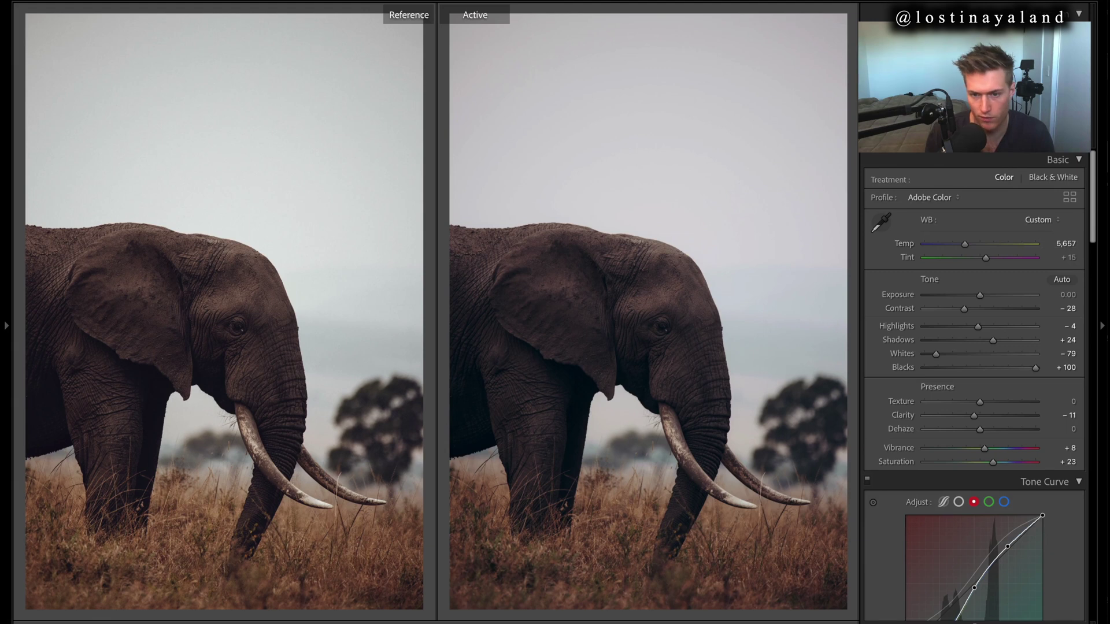
mouse_move(1093, 205)
left_mouse_down()
mouse_move(1094, 234)
mouse_move(1094, 209)
left_mouse_up()
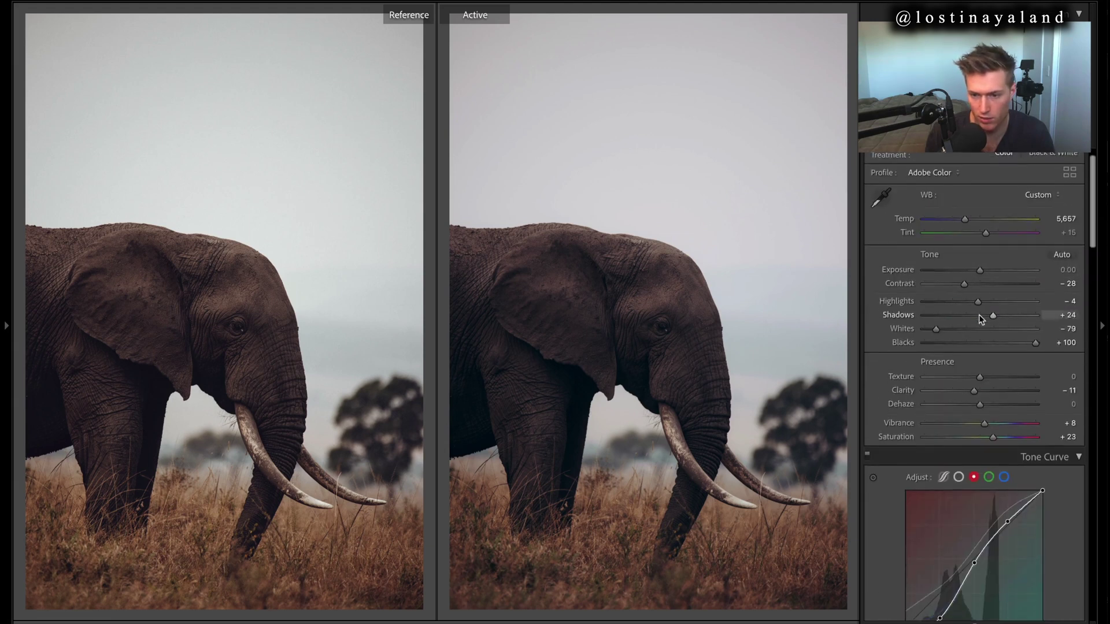
Set the white balance Temp to 6,078, the Highlights to −3 and the Whites to +13 on the side-profile elephant photo.
left_click_drag(958, 330, 990, 332)
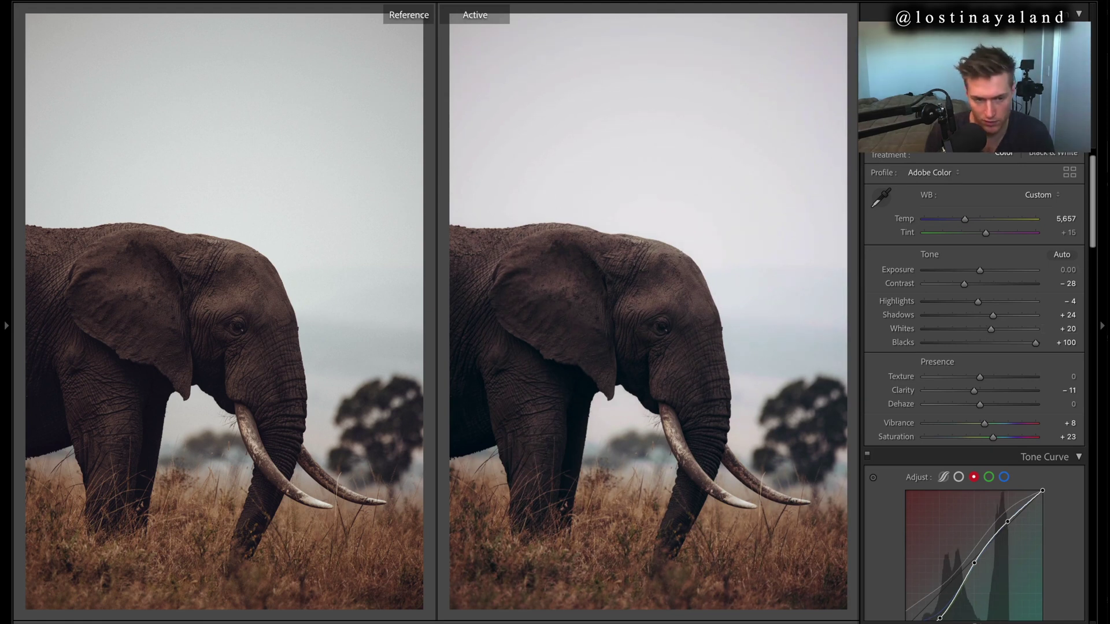
scroll(1093, 205, "down", 2)
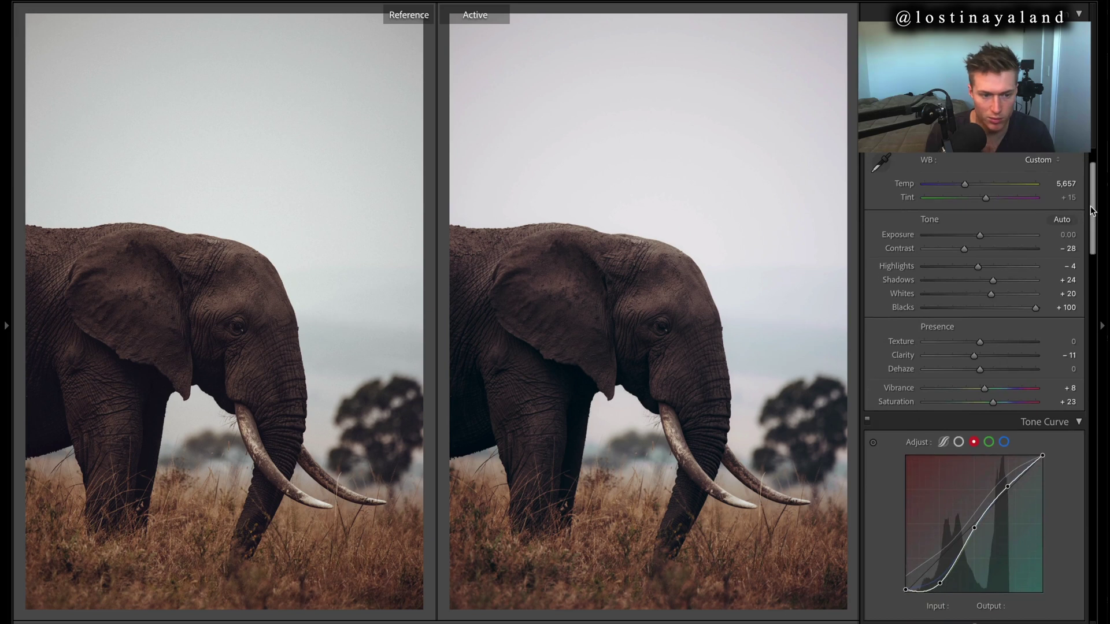
scroll(1092, 199, "up", 3)
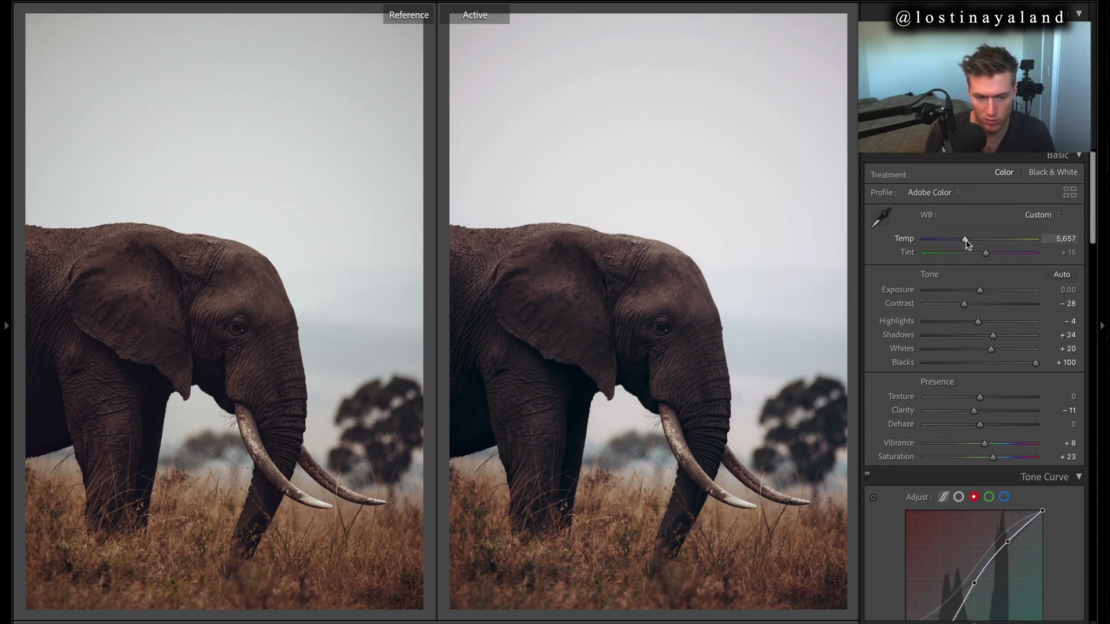
left_click_drag(968, 240, 970, 240)
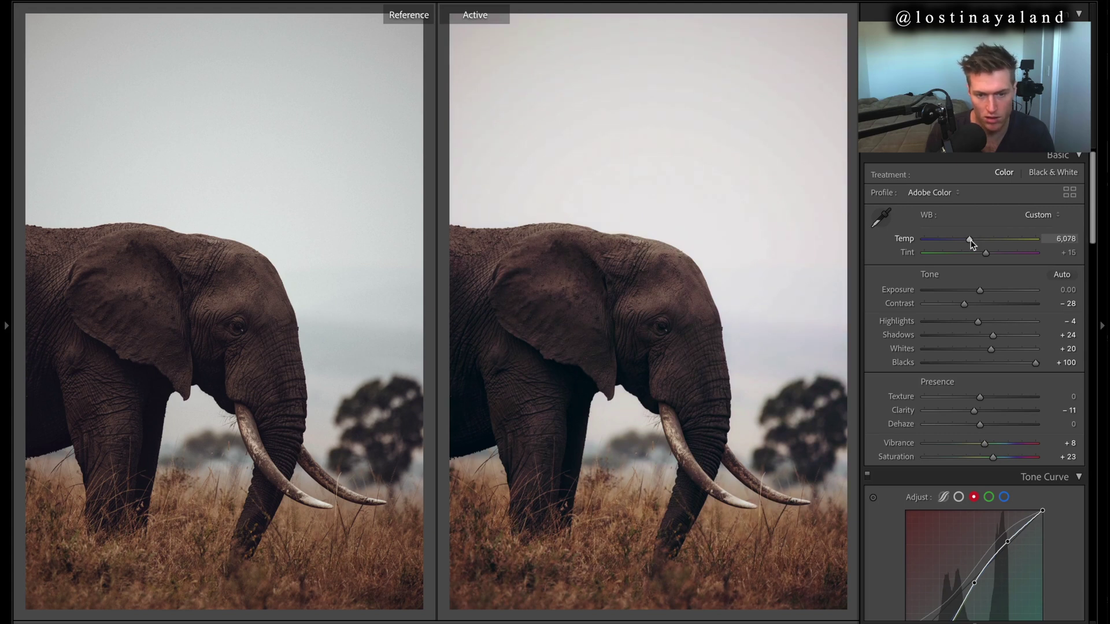
left_click(1003, 323)
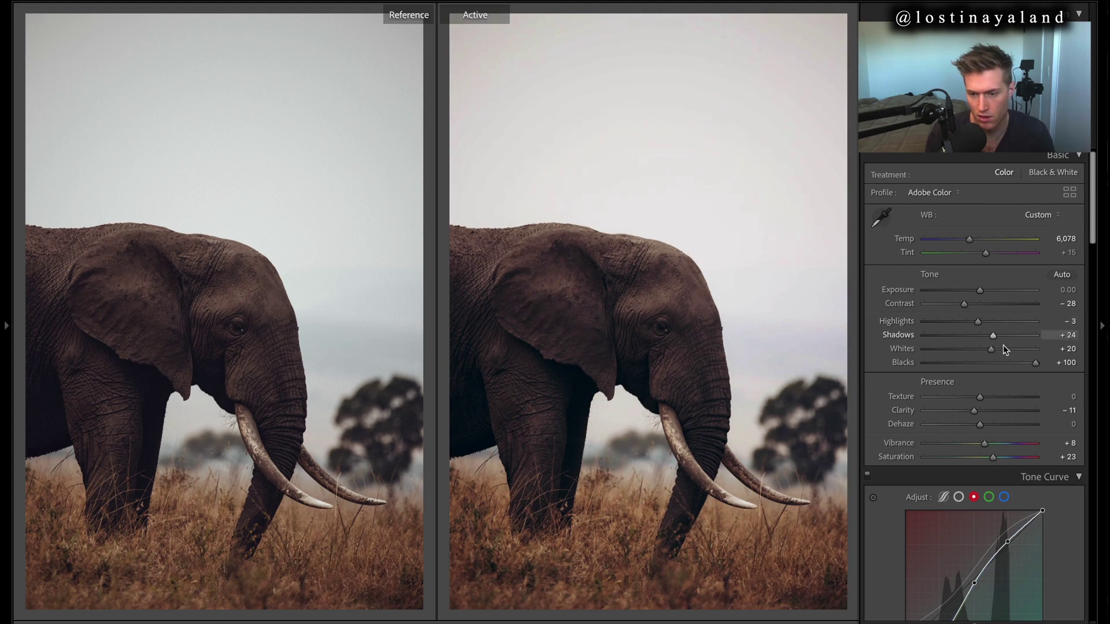
left_click_drag(1004, 347, 987, 348)
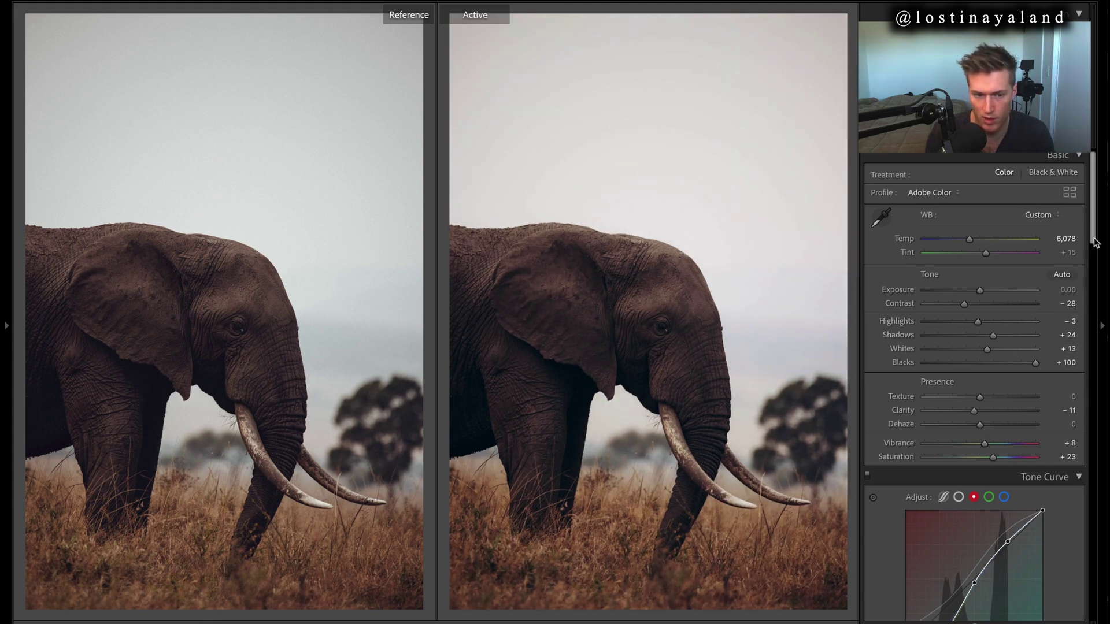
Move the blue tone curve's upper point to about 186 / 200 and slightly raise the green curve's upper point.
left_click(1005, 497)
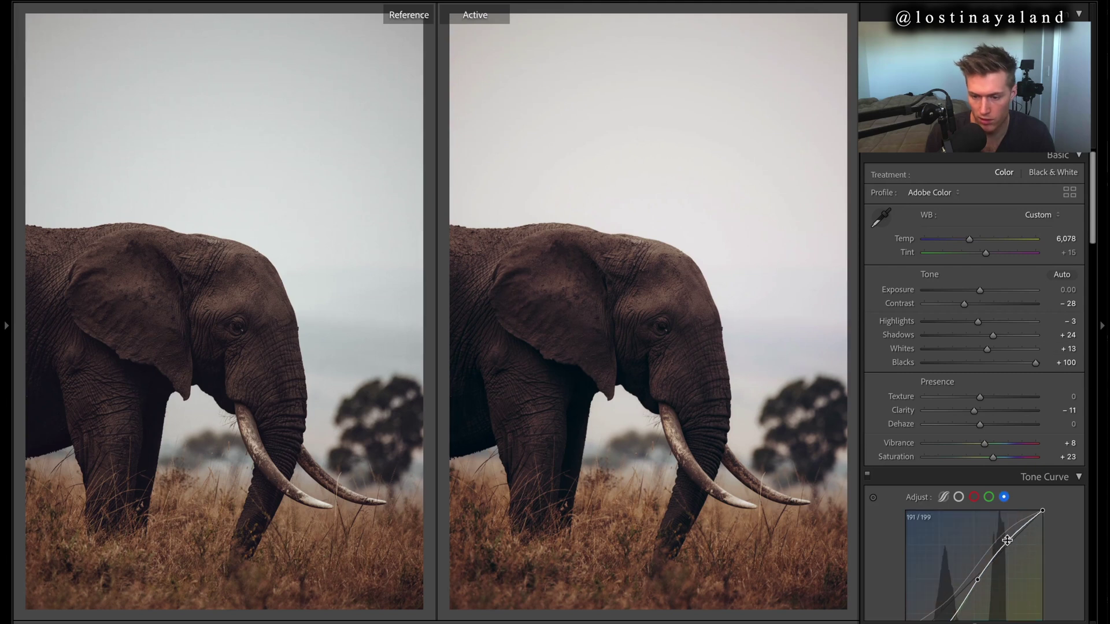
left_click_drag(1007, 540, 1005, 542)
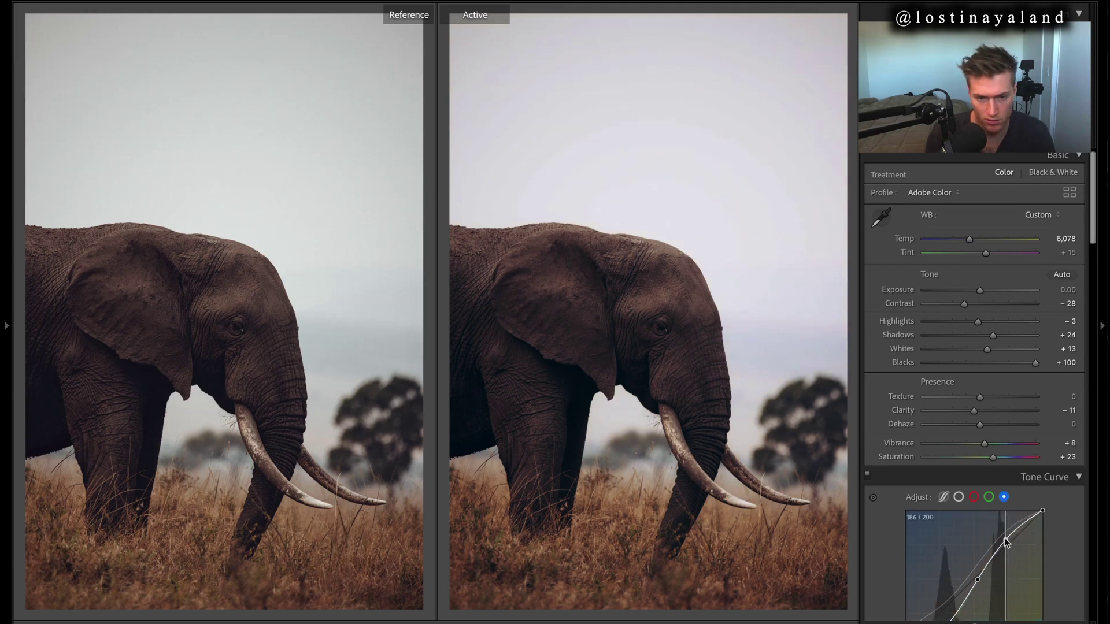
left_click(988, 497)
left_click_drag(1009, 540, 1008, 539)
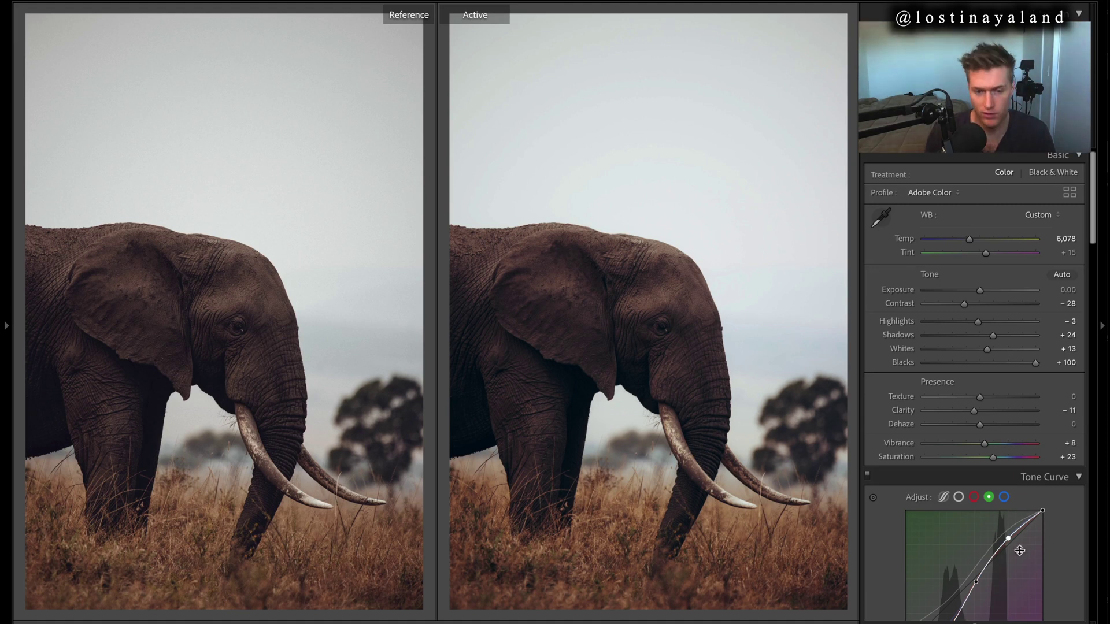
left_click(976, 583)
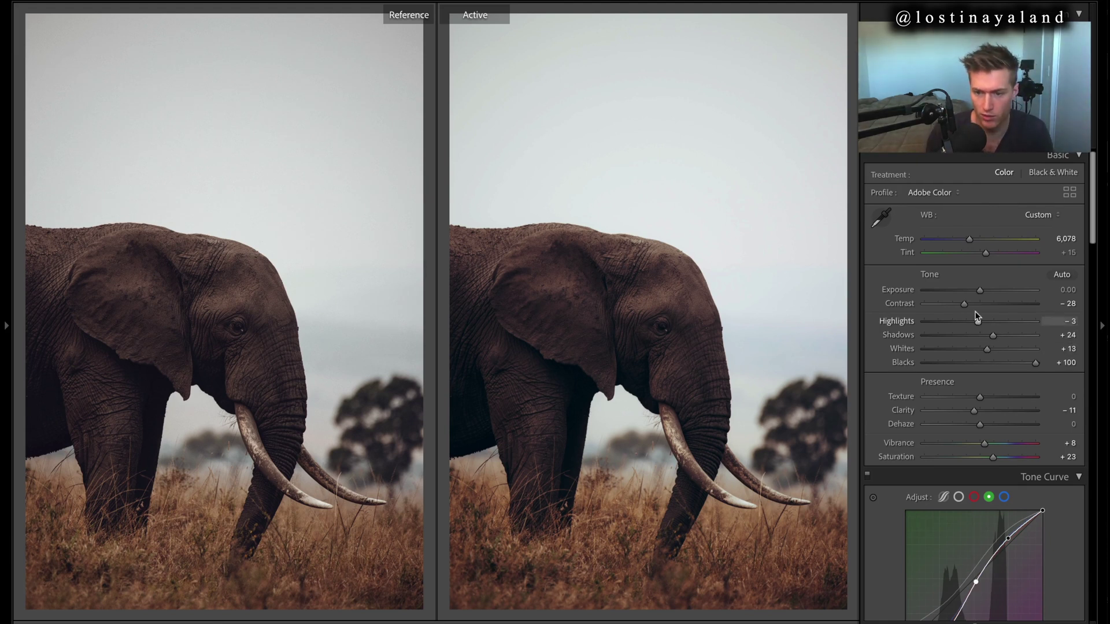
Set the Highlights to +30 and look over the tone curve and HSL settings.
left_click_drag(987, 320, 996, 323)
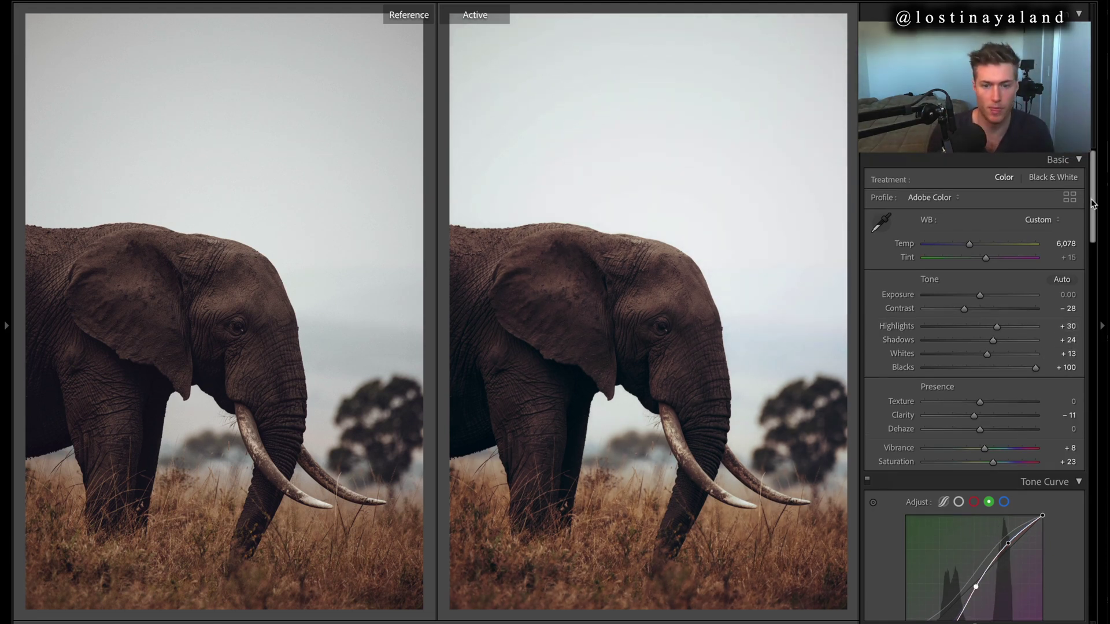
scroll(1085, 344, "down", 15)
scroll(1083, 335, "up", 4)
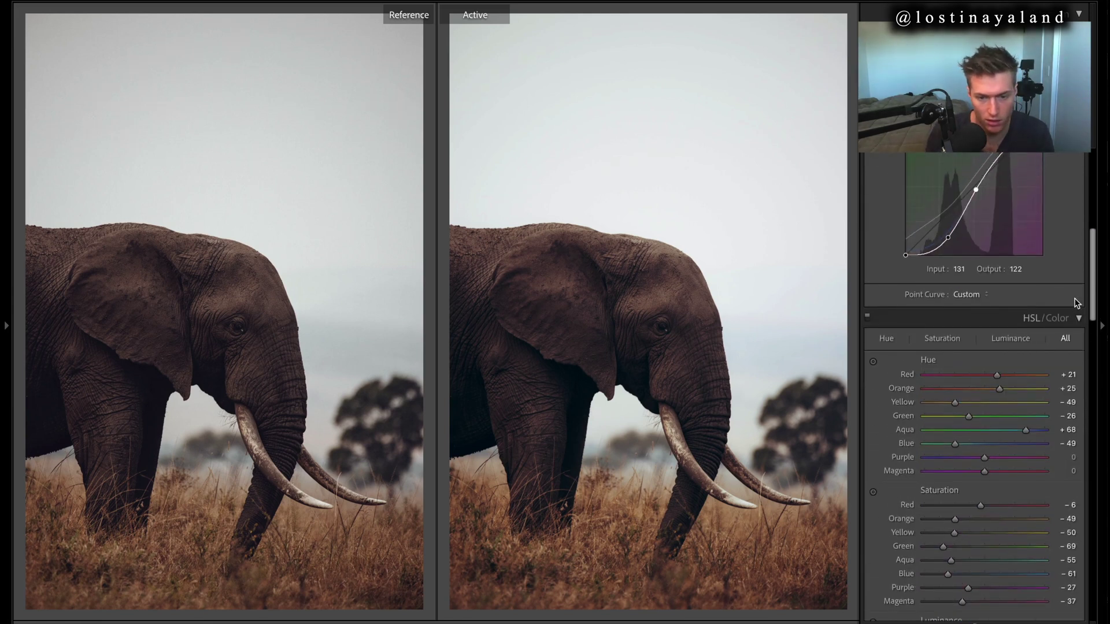
scroll(1077, 303, "down", 2)
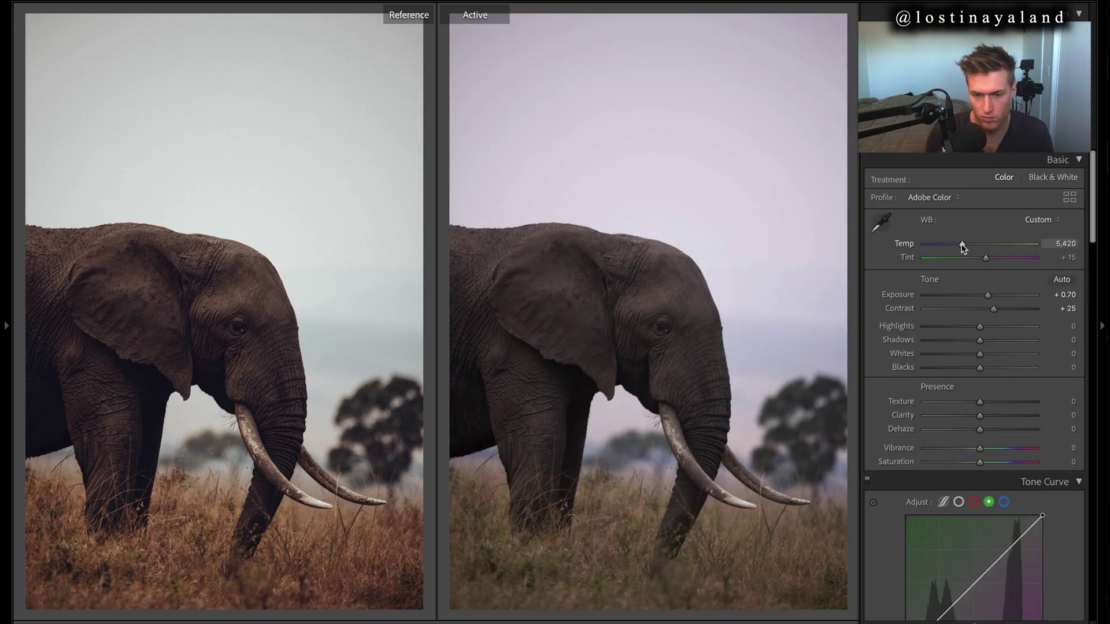
Try a Temp of 5,050 on the unedited version and a Contrast of −58 on the edited one, undoing both changes.
left_click_drag(963, 247, 958, 247)
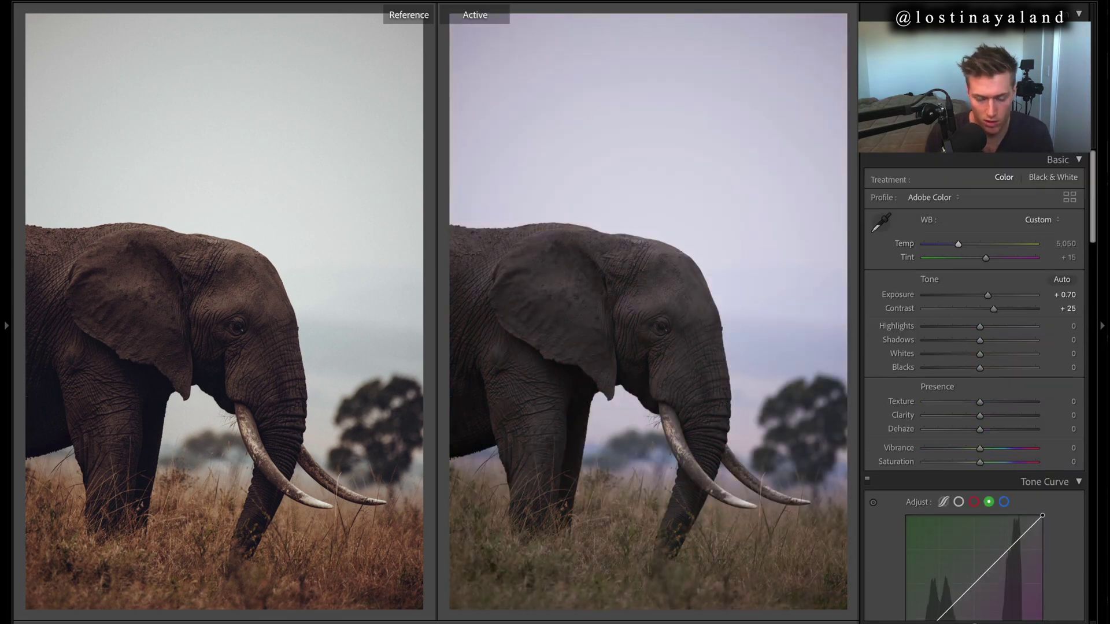
key("ctrl+z")
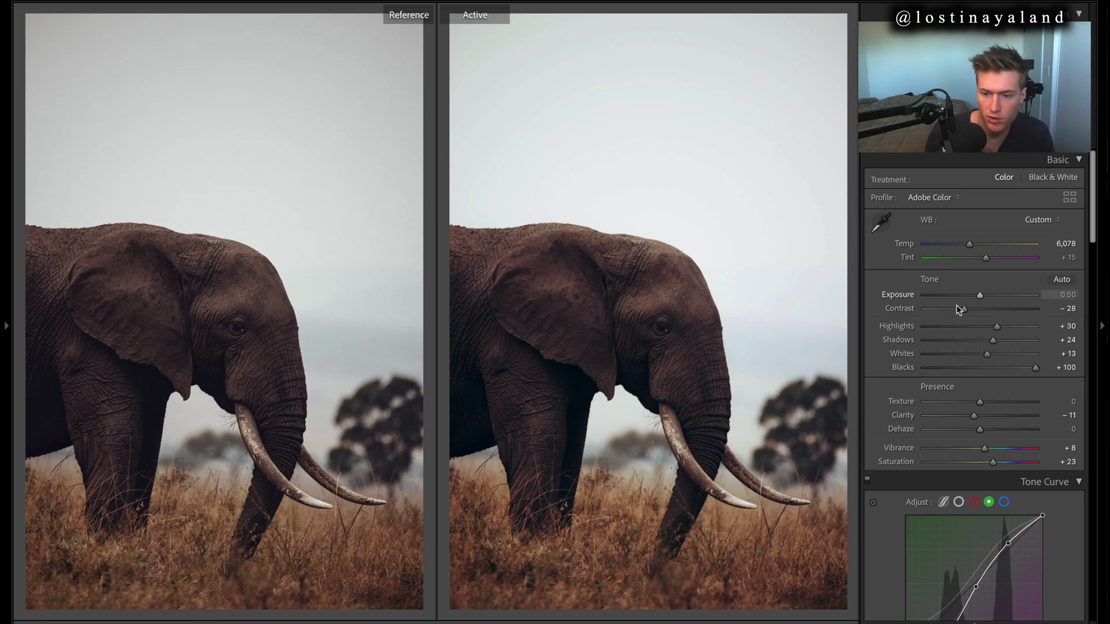
left_click_drag(957, 307, 960, 310)
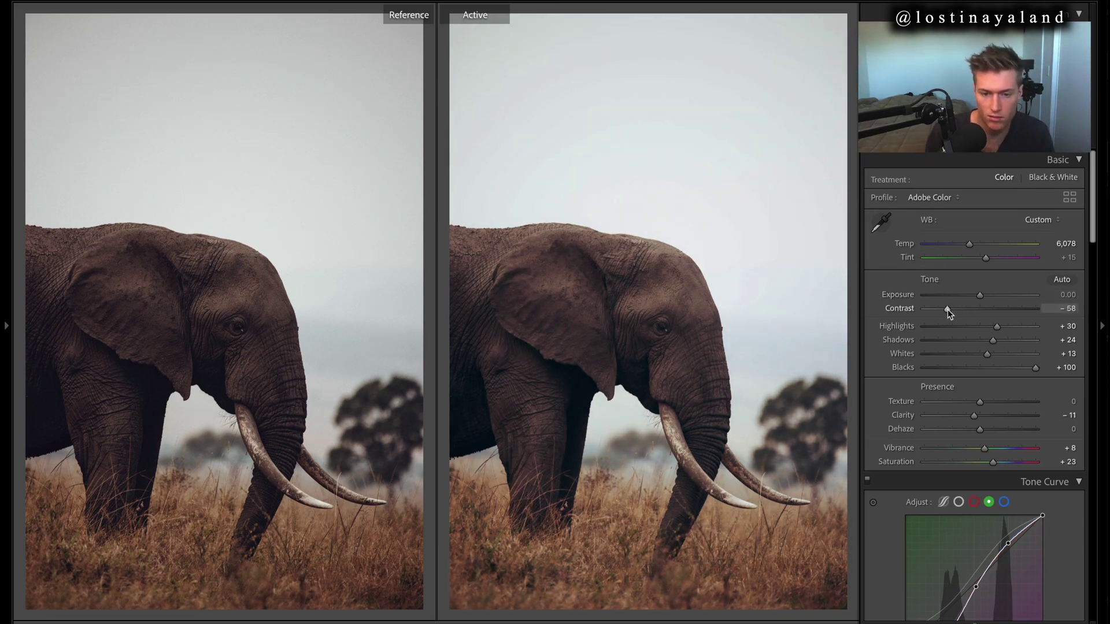
key("ctrl+z")
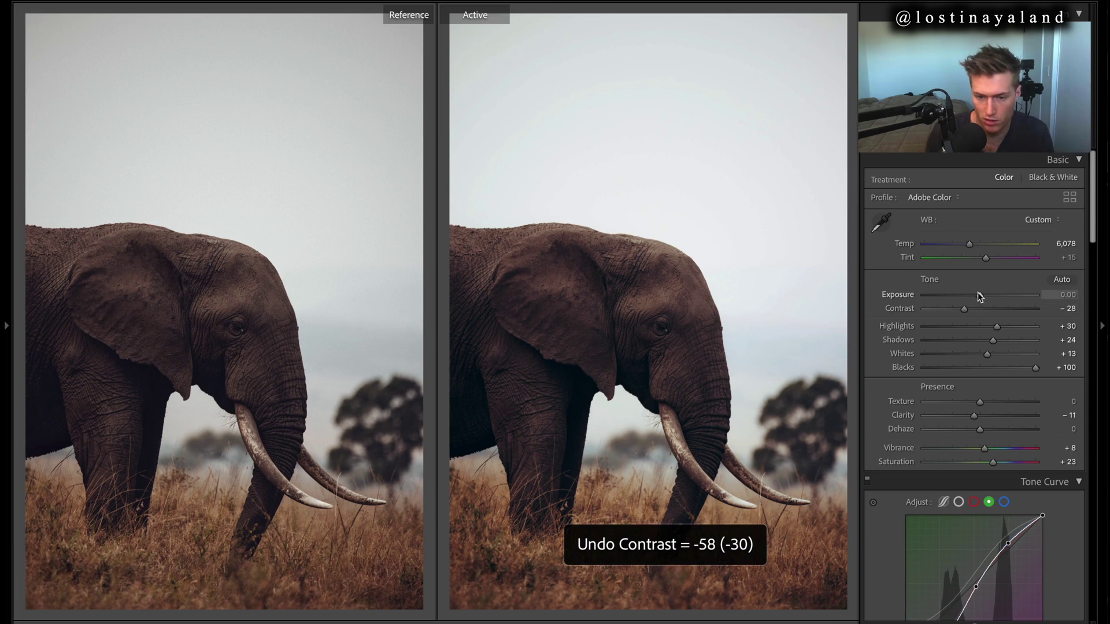
left_click_drag(977, 294, 949, 310)
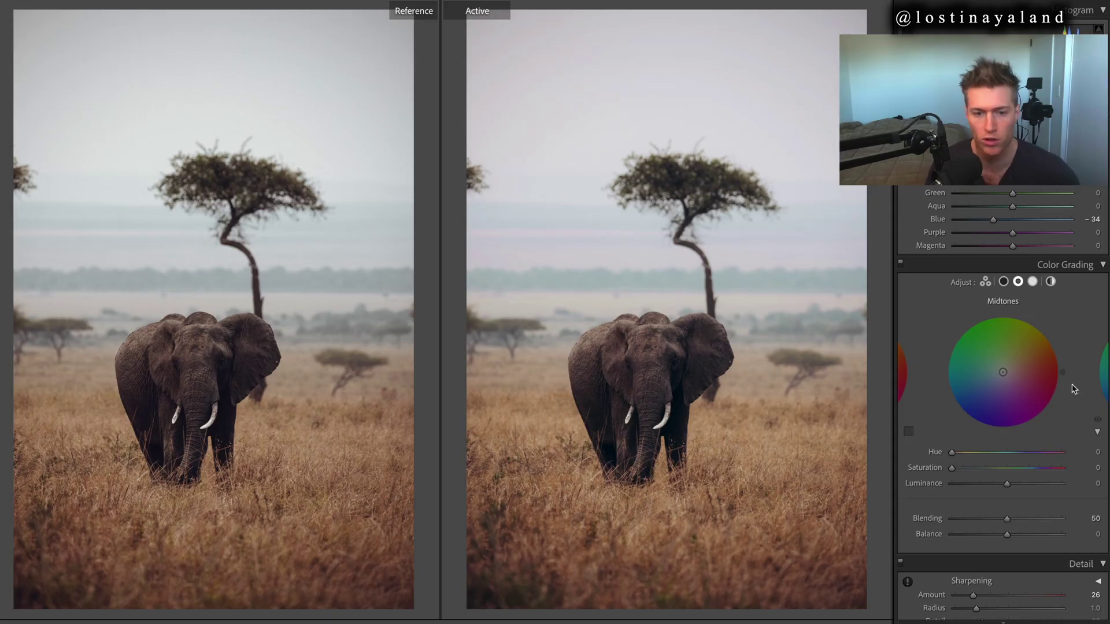
Review the basic tone, tone curve and HSL settings of the finished elephant-and-tree photo against its reference.
scroll(1003, 405, "up", 10)
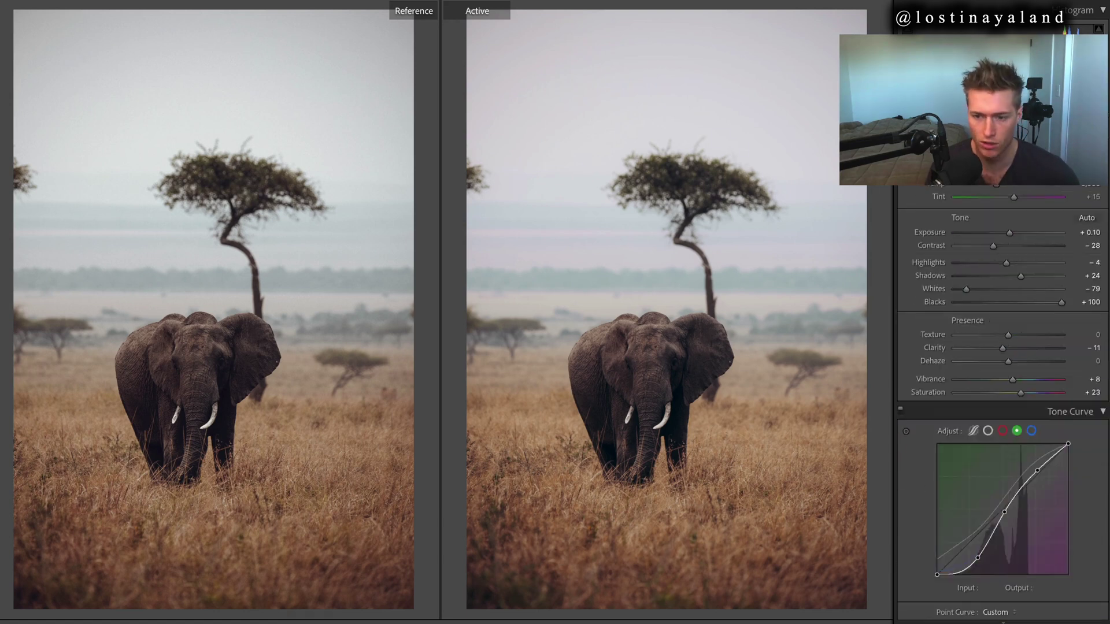
scroll(1003, 404, "down", 6)
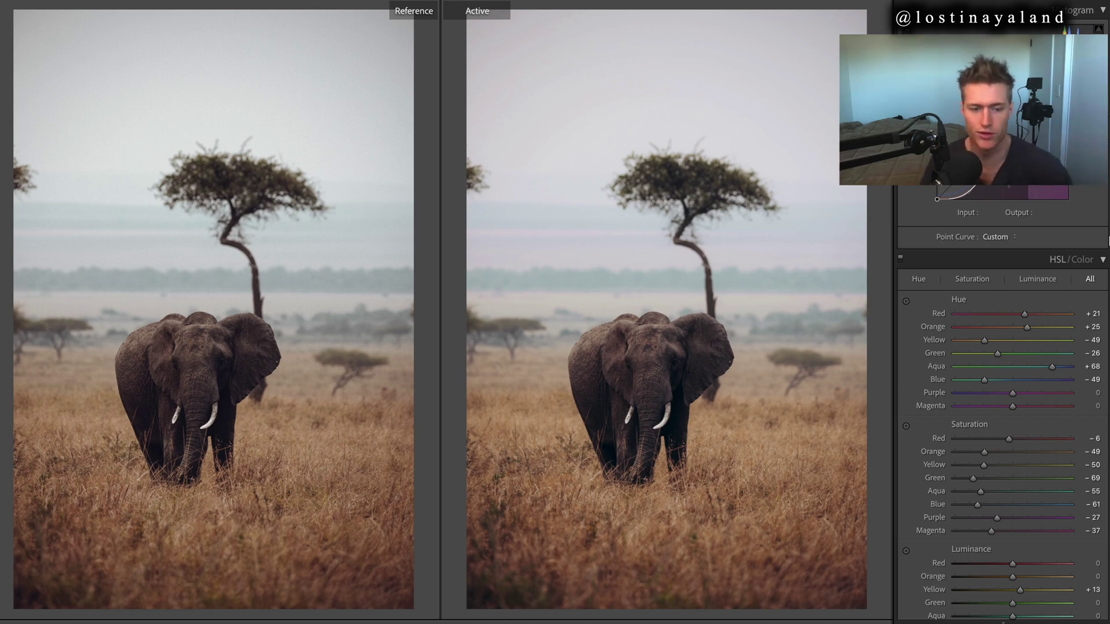
scroll(1004, 404, "down", 5)
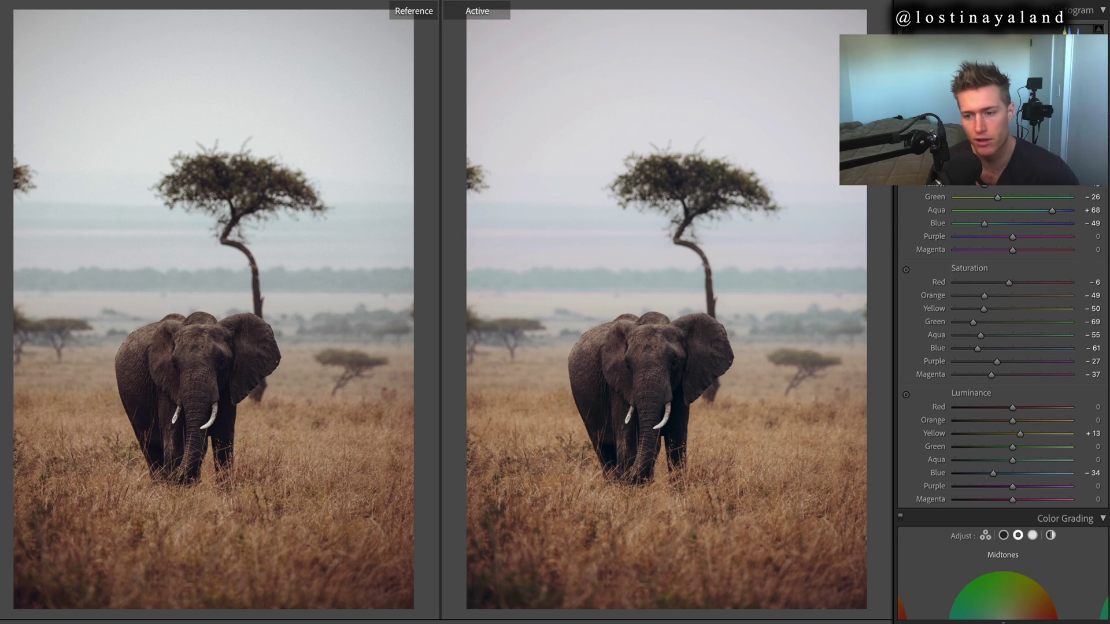
scroll(1003, 405, "up", 10)
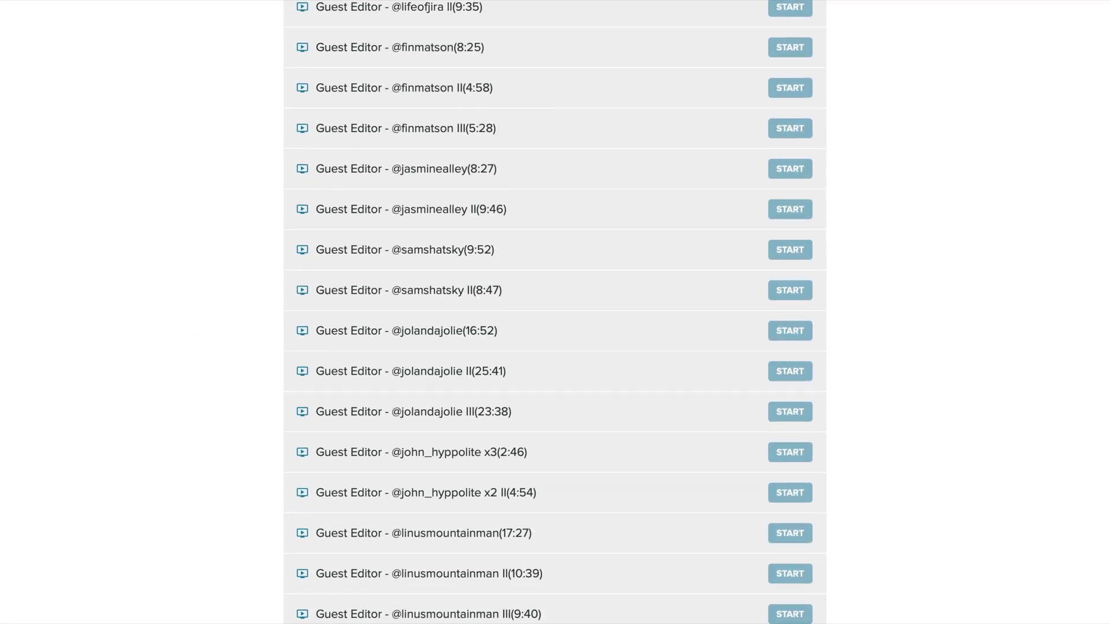
Switch to the course web page and look through its list of Guest Editor lessons.
scroll(555, 312, "down", 3)
scroll(555, 312, "down", 3)
scroll(555, 313, "down", 8)
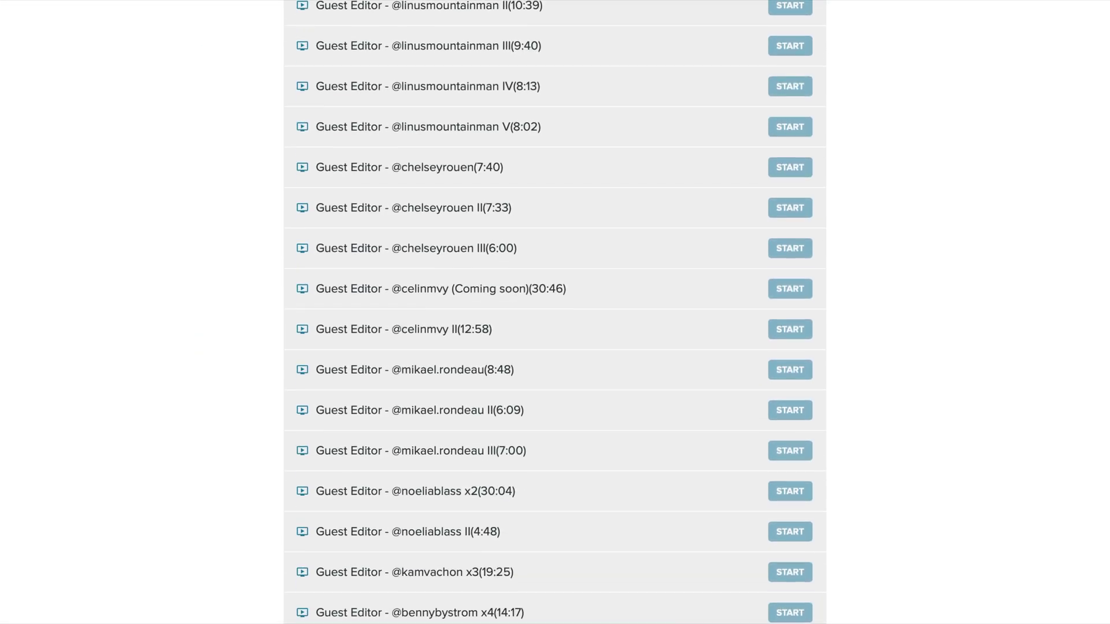
scroll(555, 313, "down", 10)
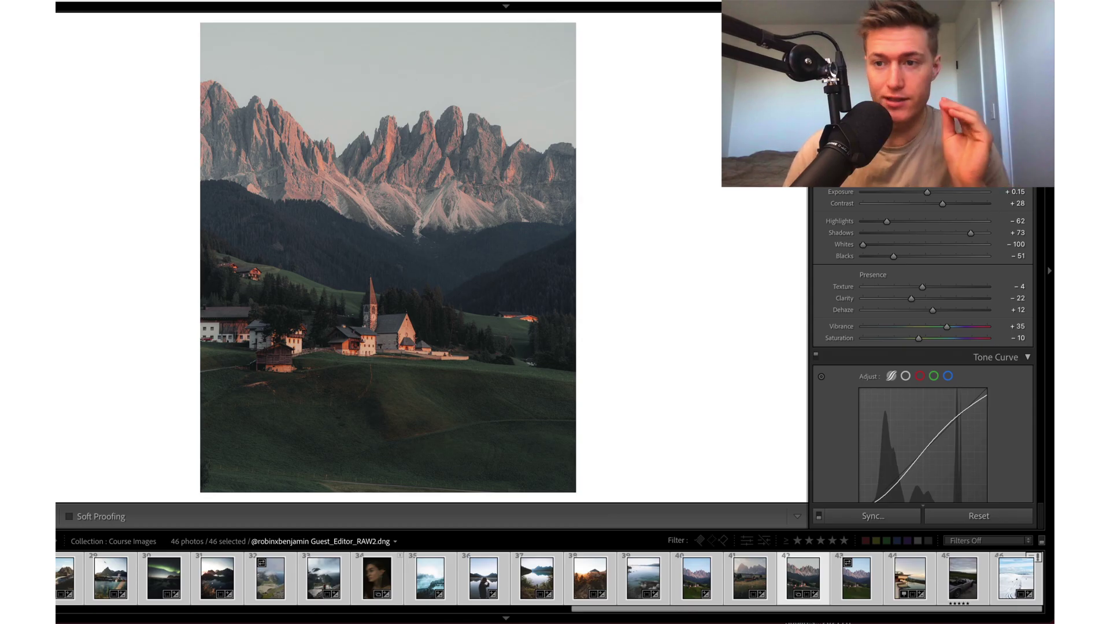
Switch back to the Course Images collection and compare the edited photos of the mountain church, the island bay and the seaside couple.
scroll(922, 347, "down", 8)
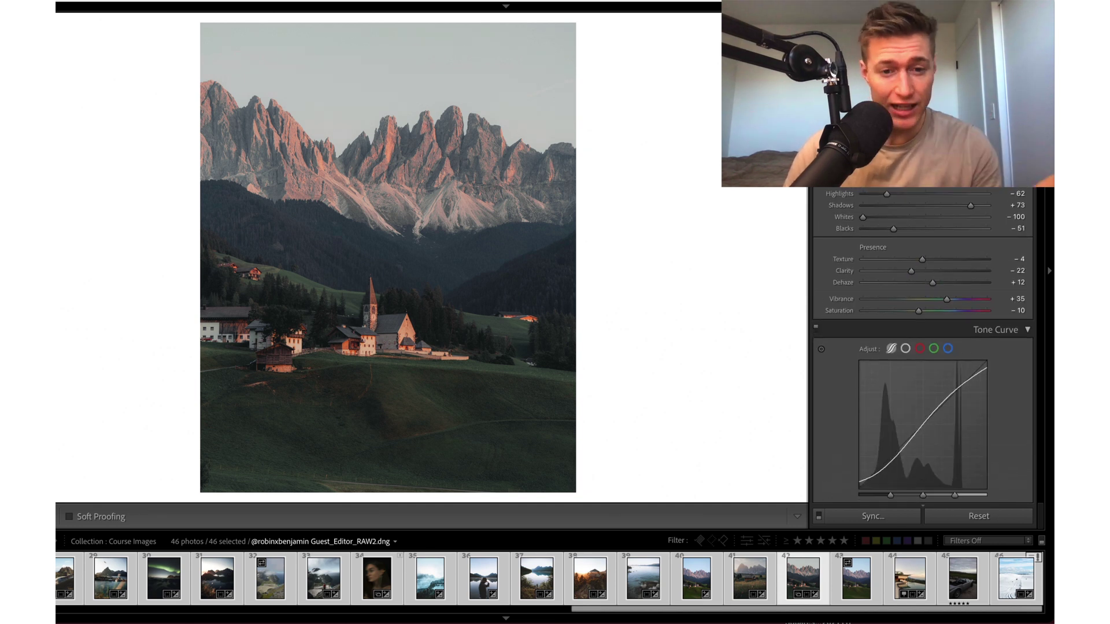
left_click(64, 579)
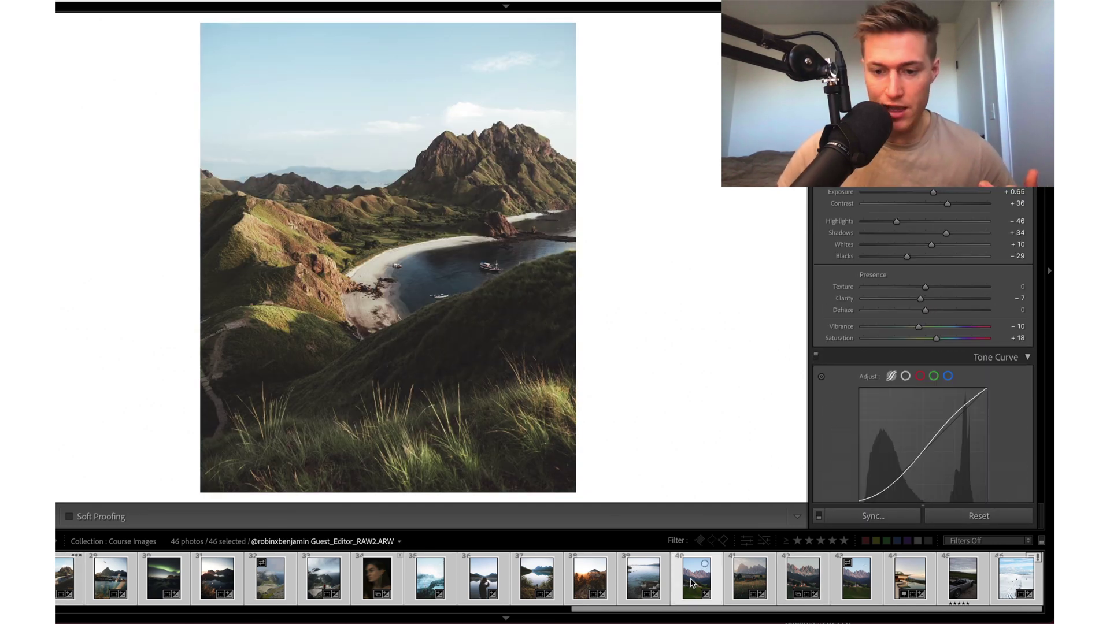
left_click(784, 580)
scroll(604, 601, "up", 10)
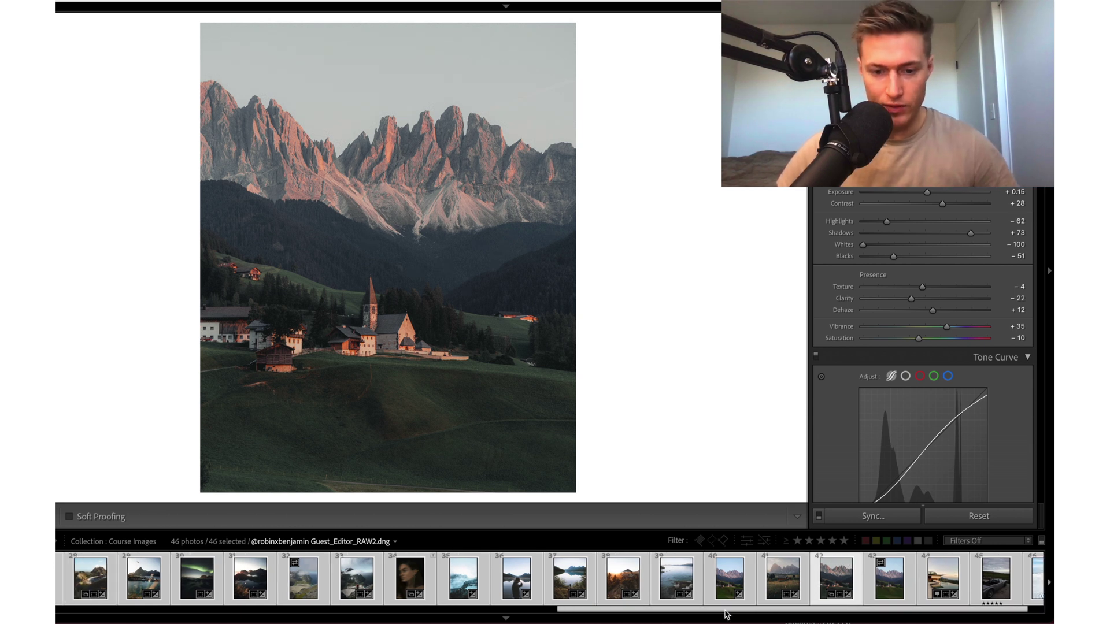
left_click(655, 589)
left_click(258, 585)
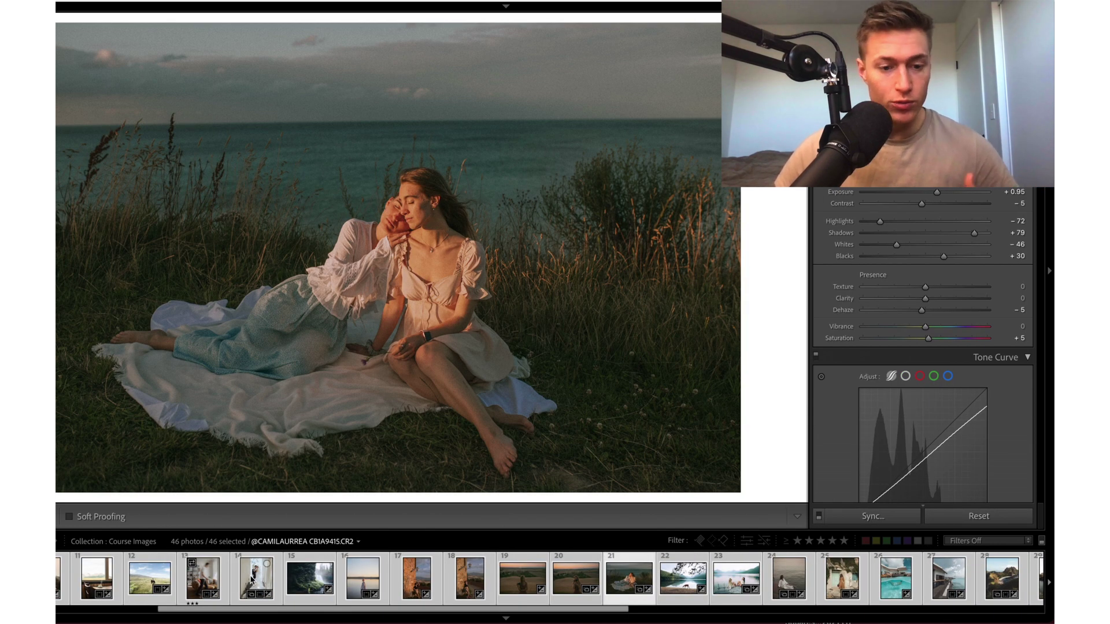
Go back through the earlier course photos, viewing the wedding couple on the stairs, the orange van and the snowy cabin.
key("Left")
key("Left")
key("Left")
key("Left")
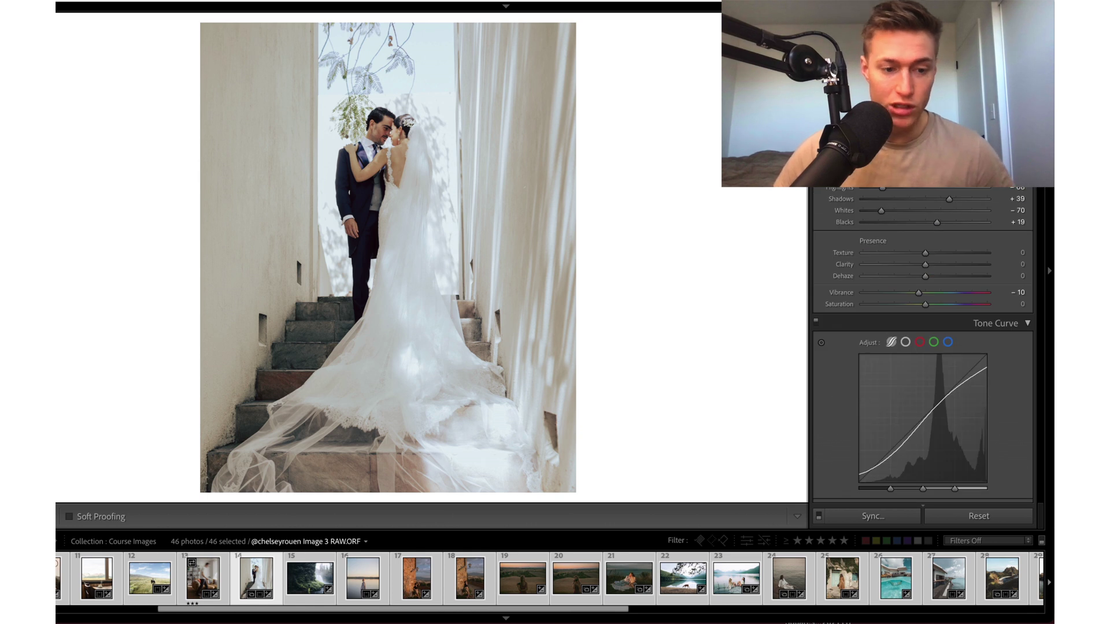
left_click(163, 589)
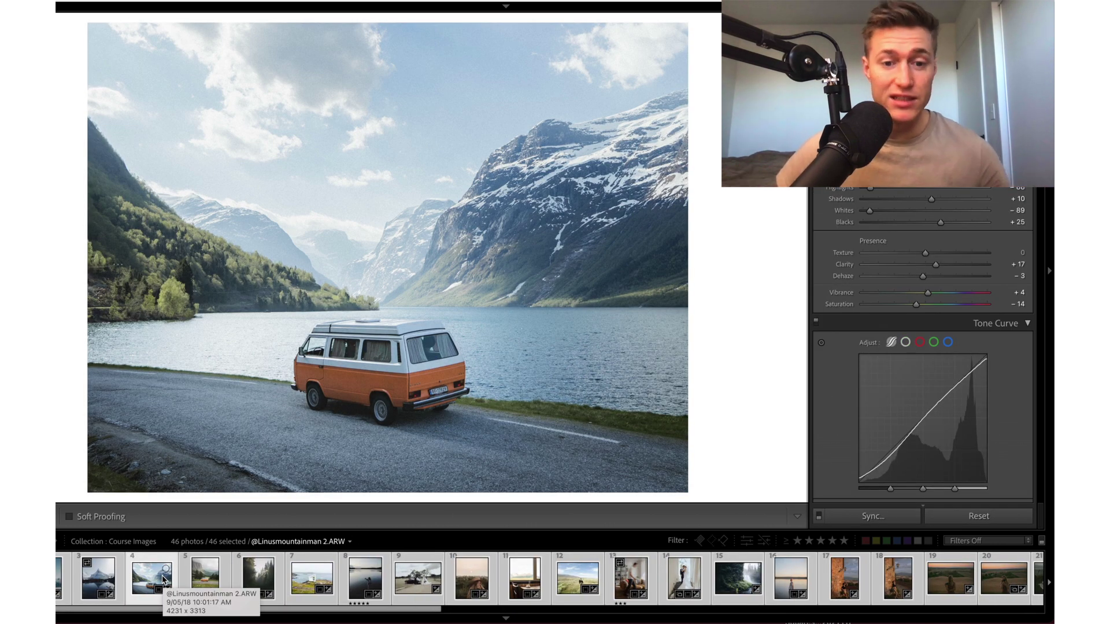
key("Left")
key("Left")
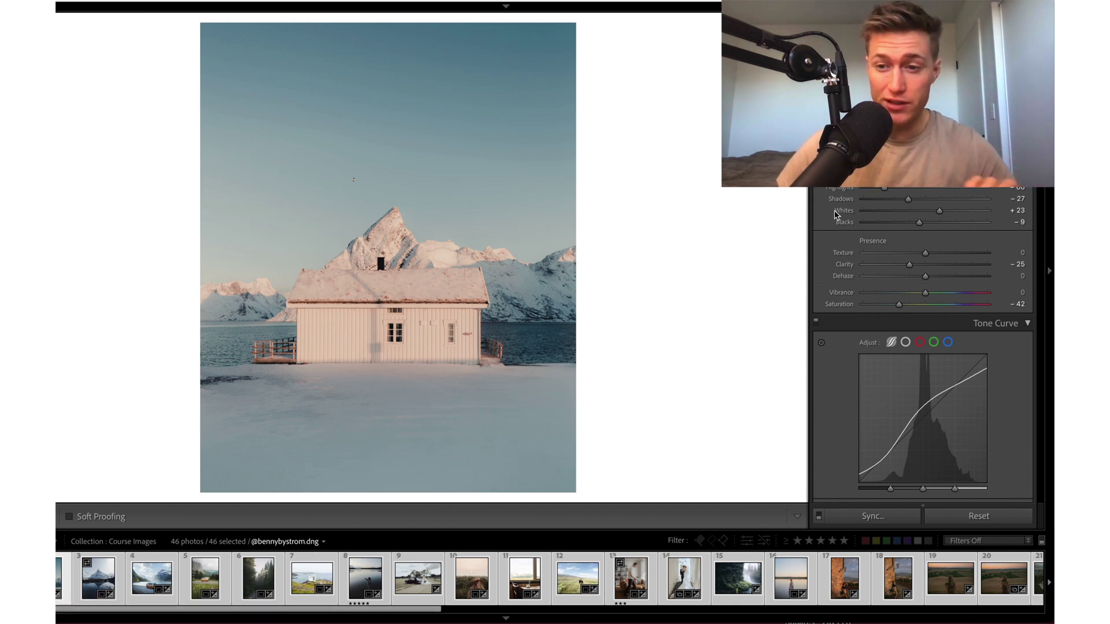
Examine the snowy cabin's develop settings and view the waterfall, dusk field portrait and lake dock photos.
scroll(834, 214, "down", 5)
scroll(834, 214, "up", 6)
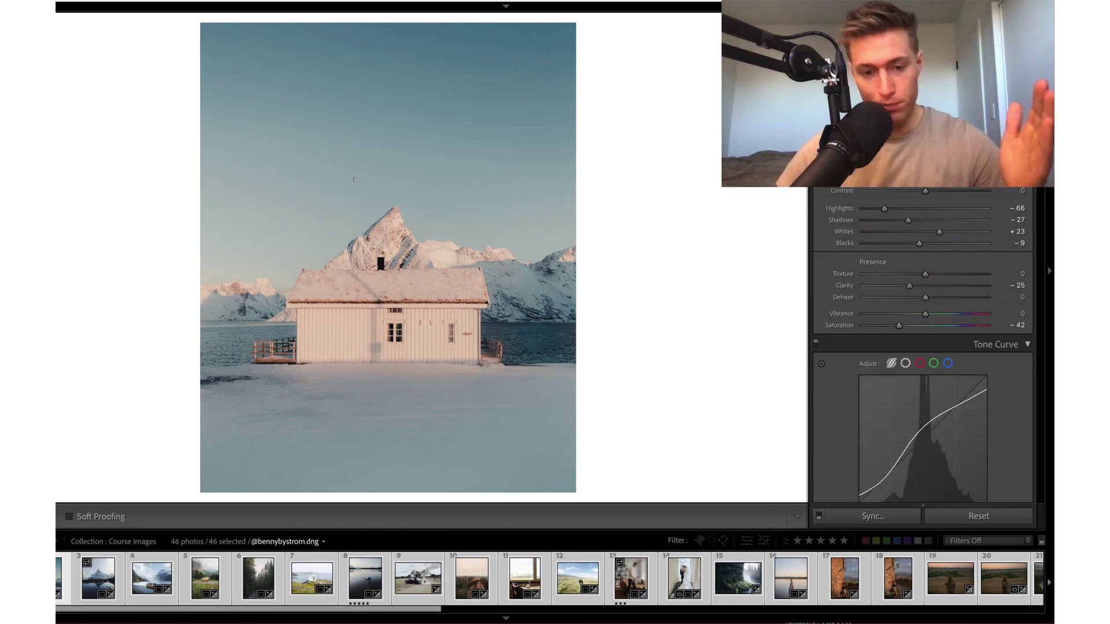
left_click(524, 579)
left_click(631, 578)
left_click(736, 579)
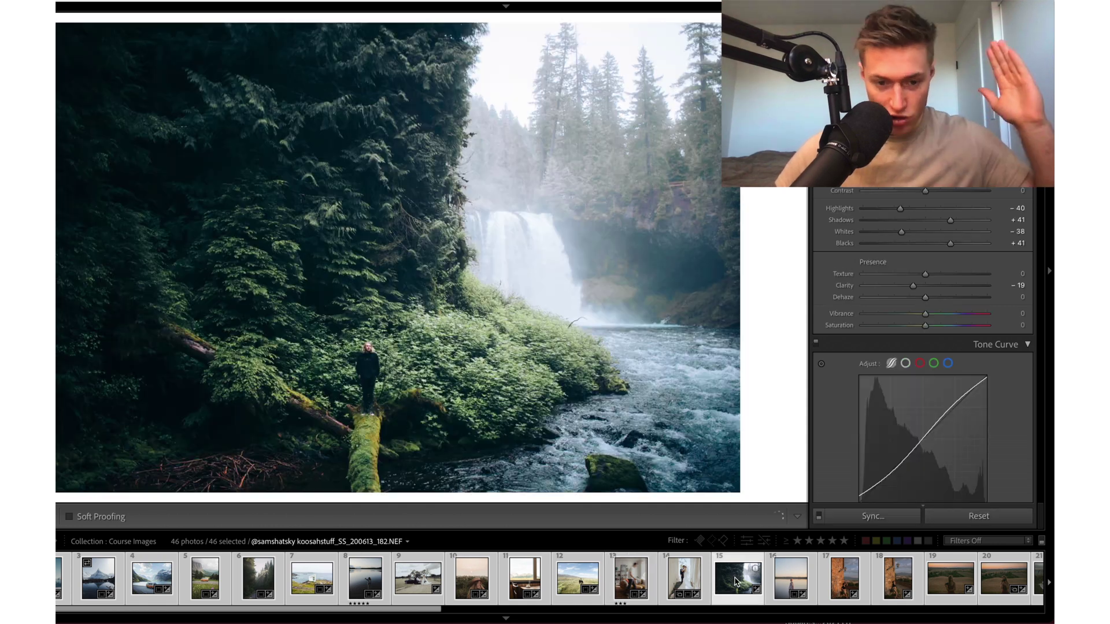
left_click(949, 581)
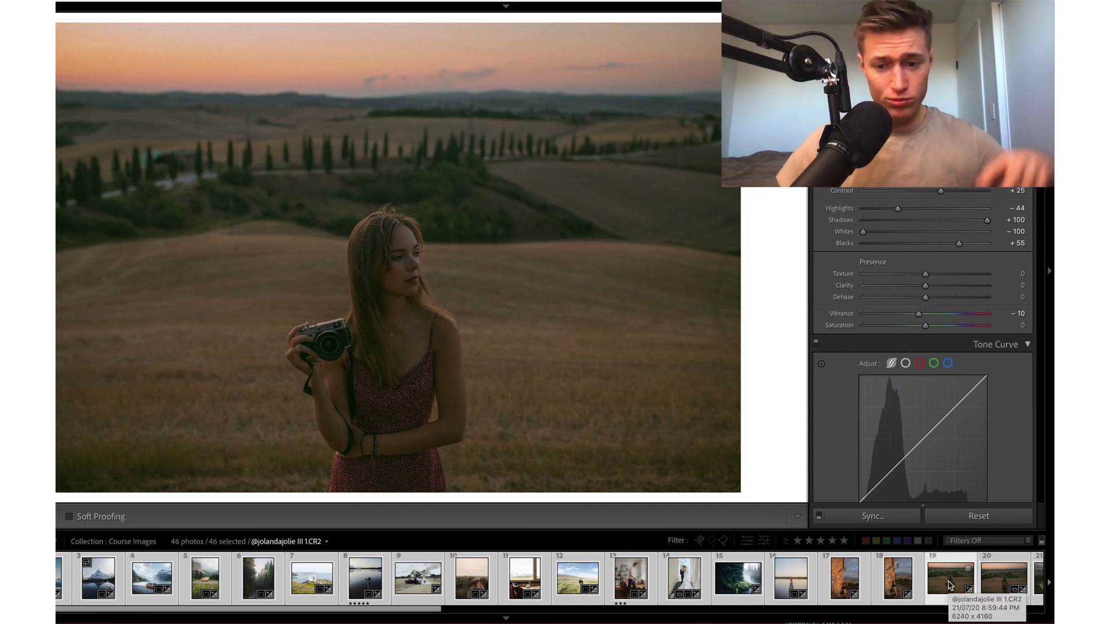
scroll(948, 586, "down", 5)
left_click(694, 578)
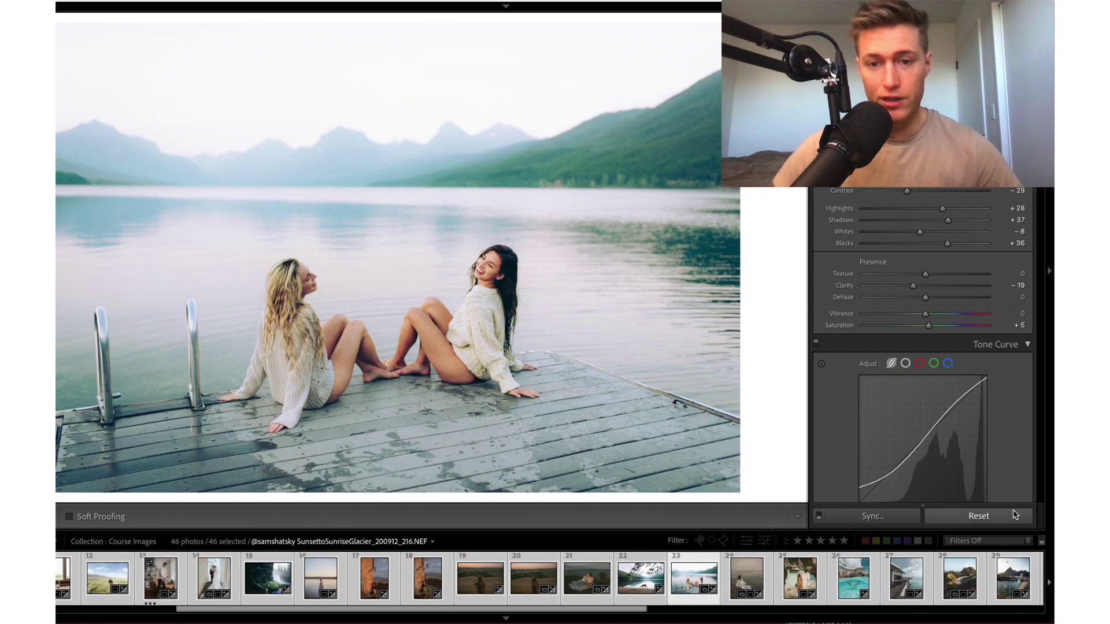
Compare the lake dock photo with its unedited original by resetting and restoring its edits, and look through its remaining develop settings.
left_click(979, 516)
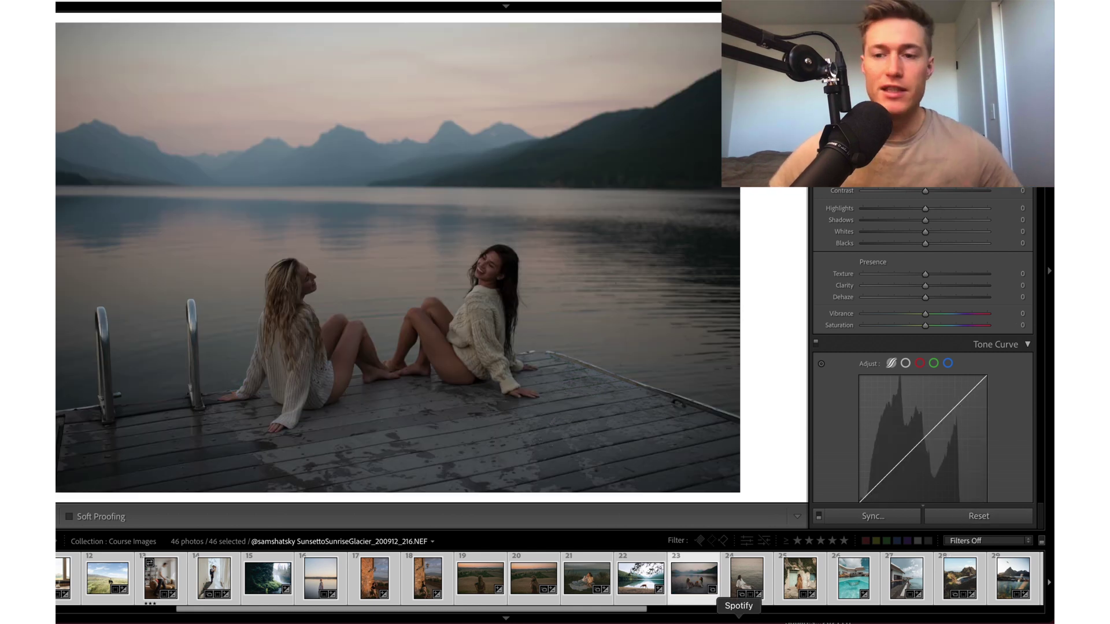
key("ctrl+z")
scroll(983, 312, "down", 10)
scroll(1035, 312, "down", 5)
View the photos of the woman in the orange dress and the seagull over the mountain bay, and pick a mountain landscape further along.
left_click(800, 581)
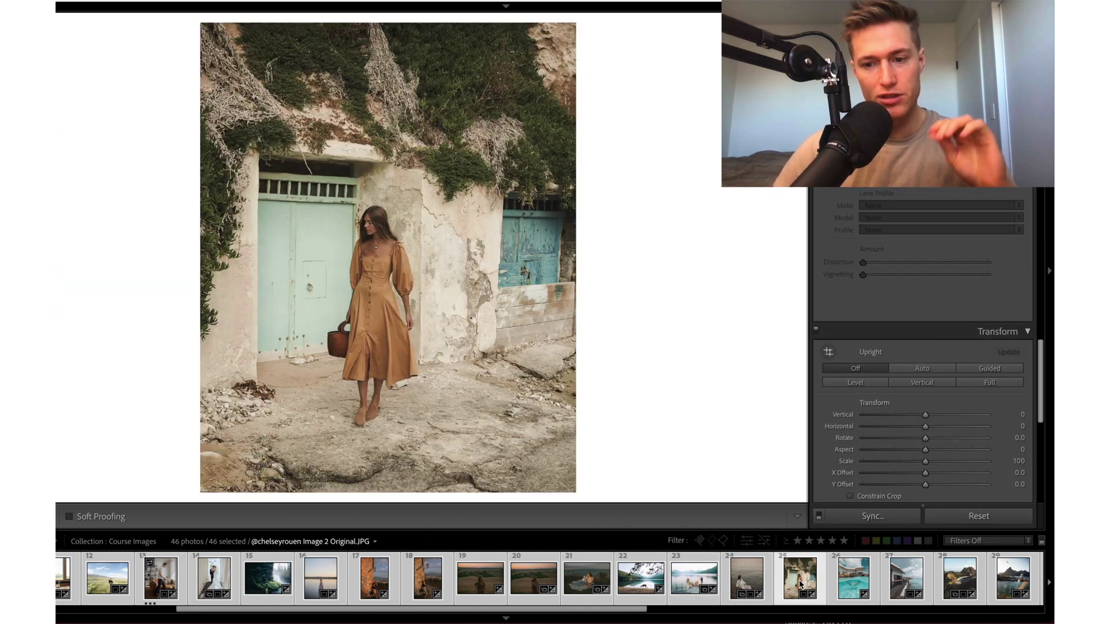
left_click(1013, 578)
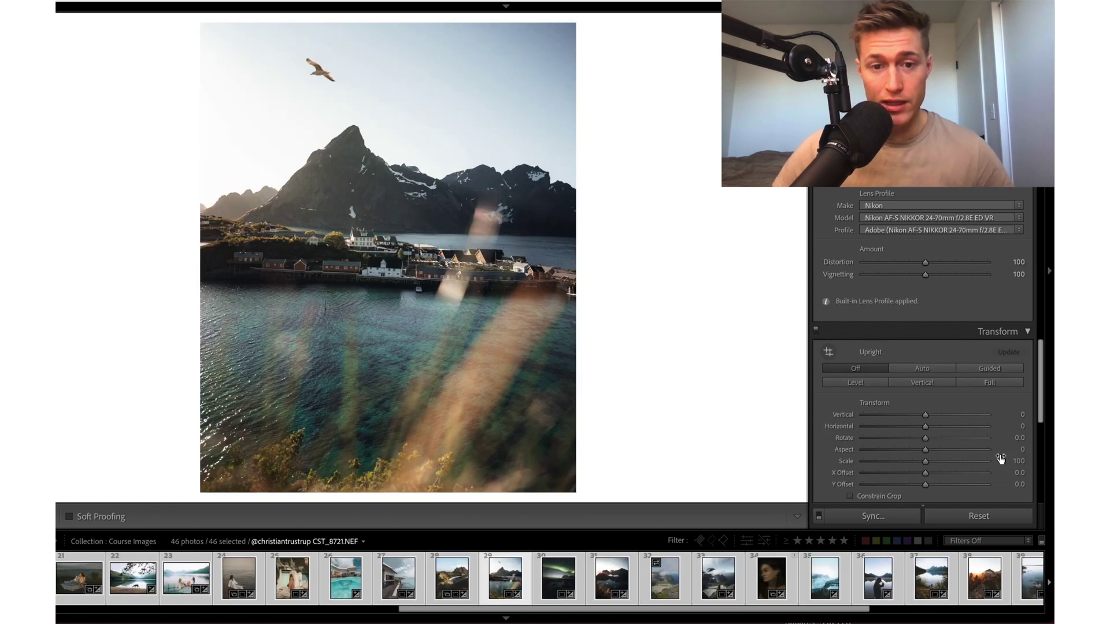
scroll(456, 573, "down", 5)
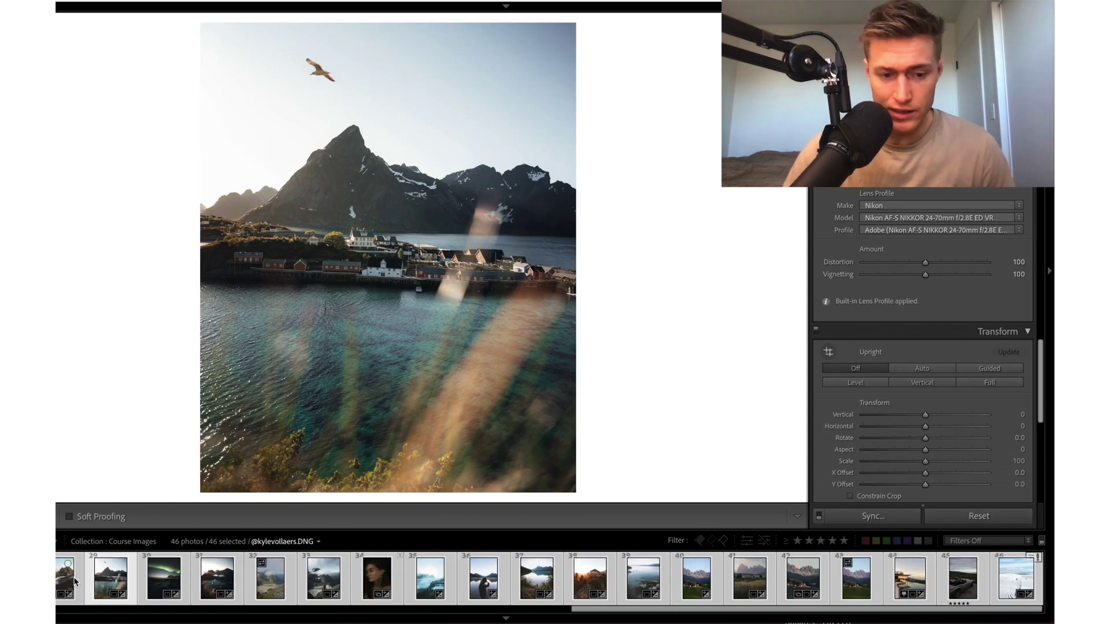
left_click(797, 579)
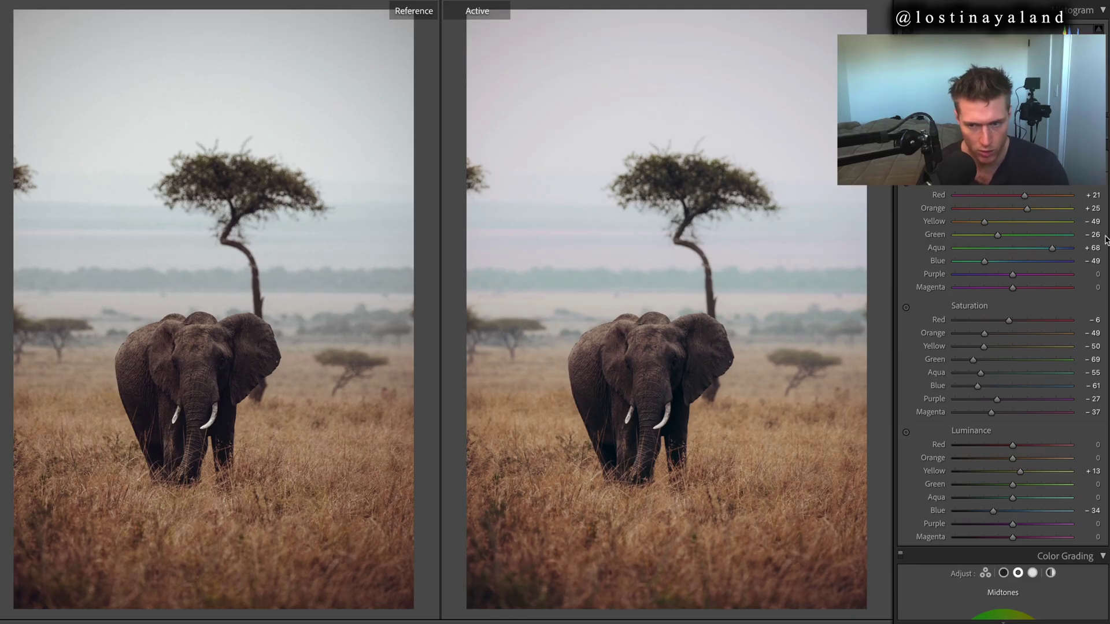
Review the active elephant photo's hue, saturation and luminance settings beside the reference photo.
scroll(1106, 240, "up", 8)
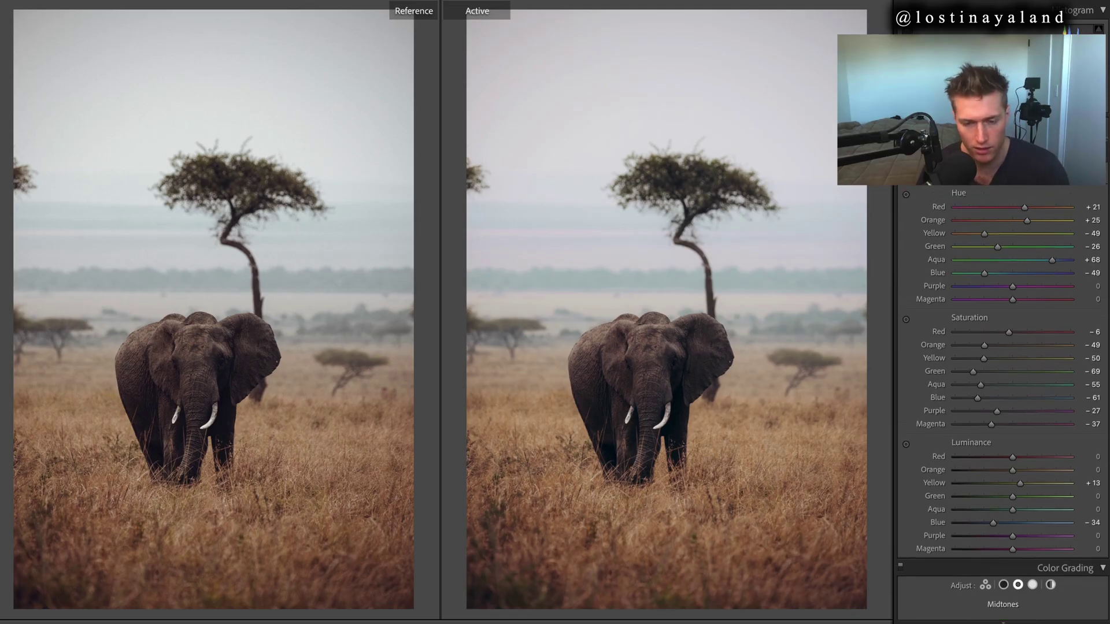
scroll(1004, 405, "up", 5)
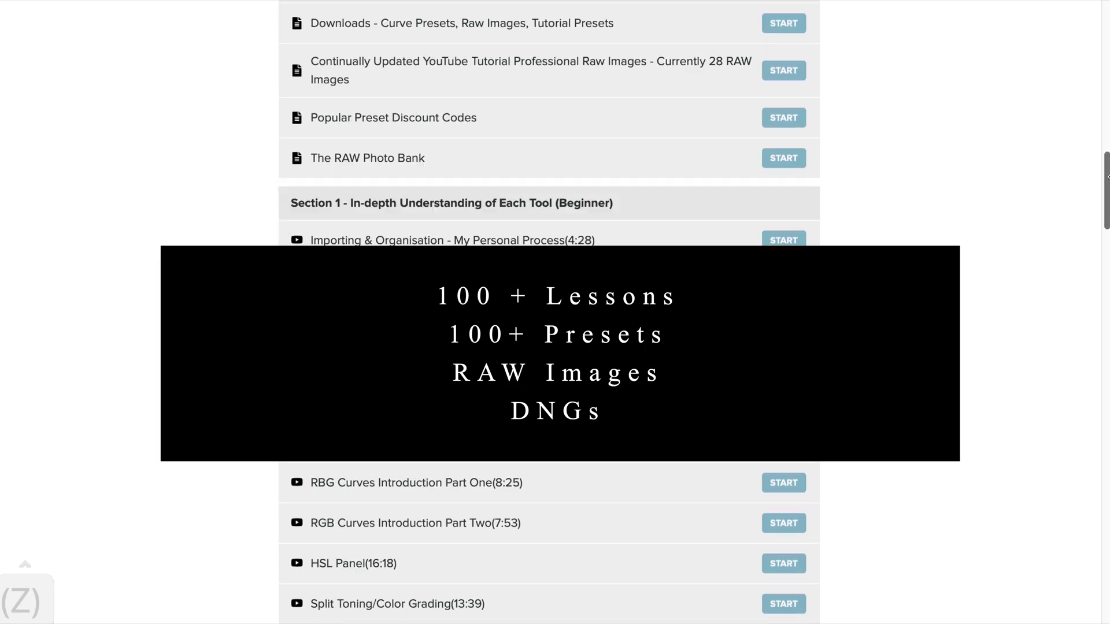
Browse the course curriculum through the Section 1 and Section 2 lessons and reveal the Section 3 lessons.
scroll(549, 312, "down", 8)
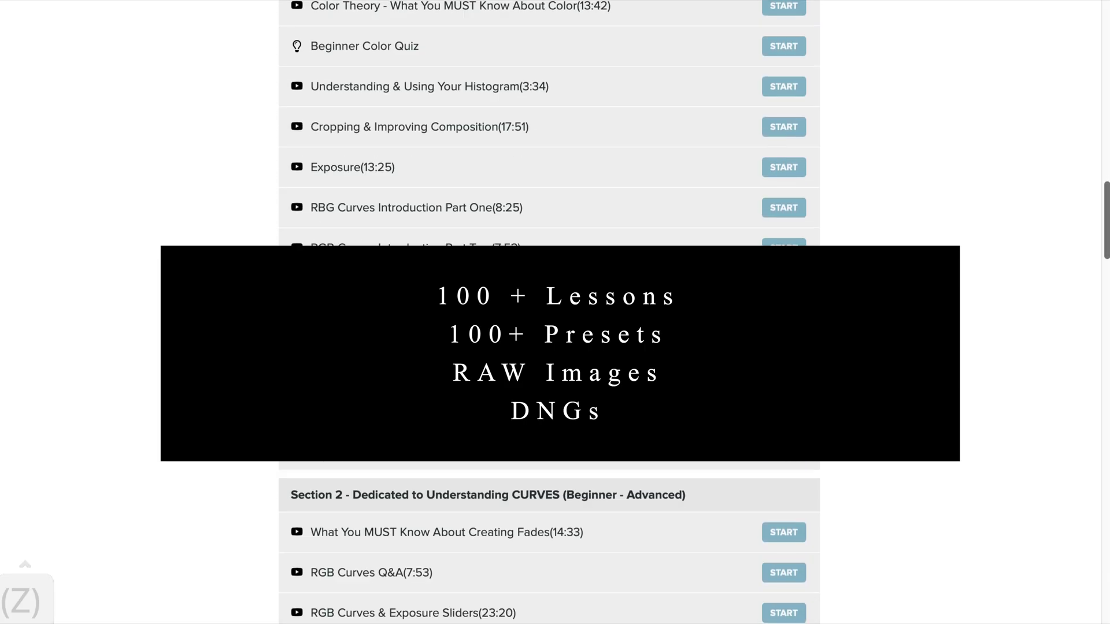
scroll(550, 312, "down", 7)
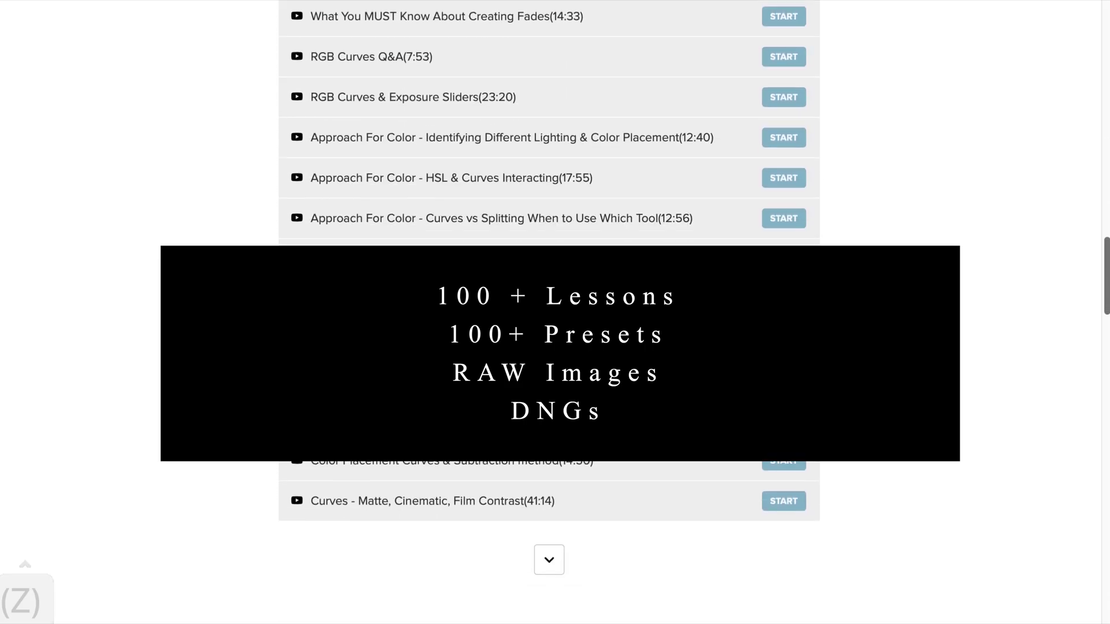
left_click(542, 569)
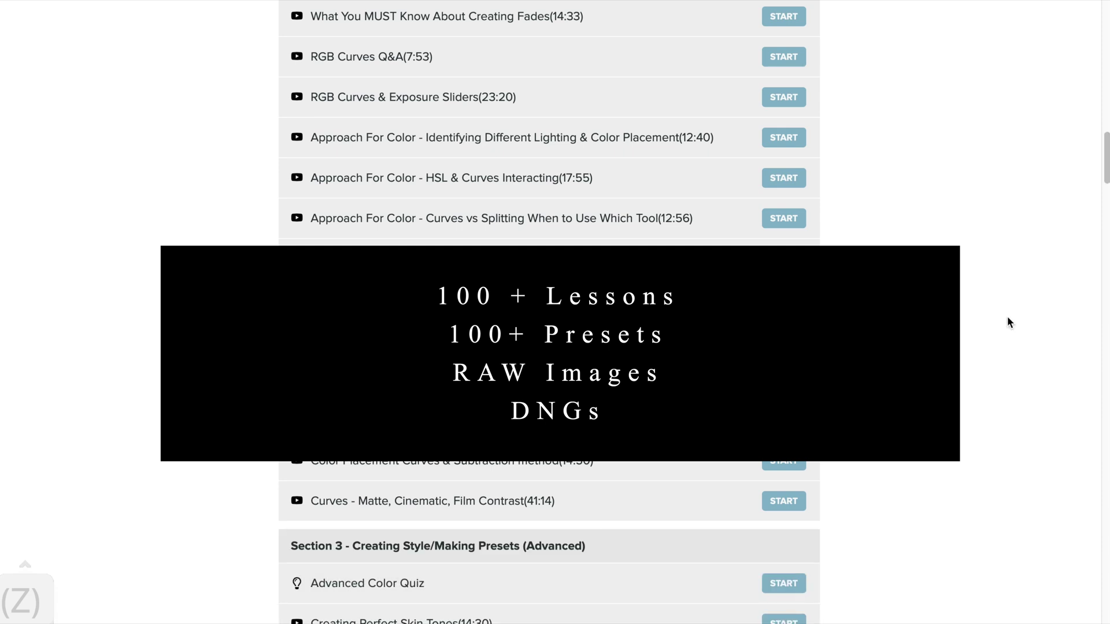